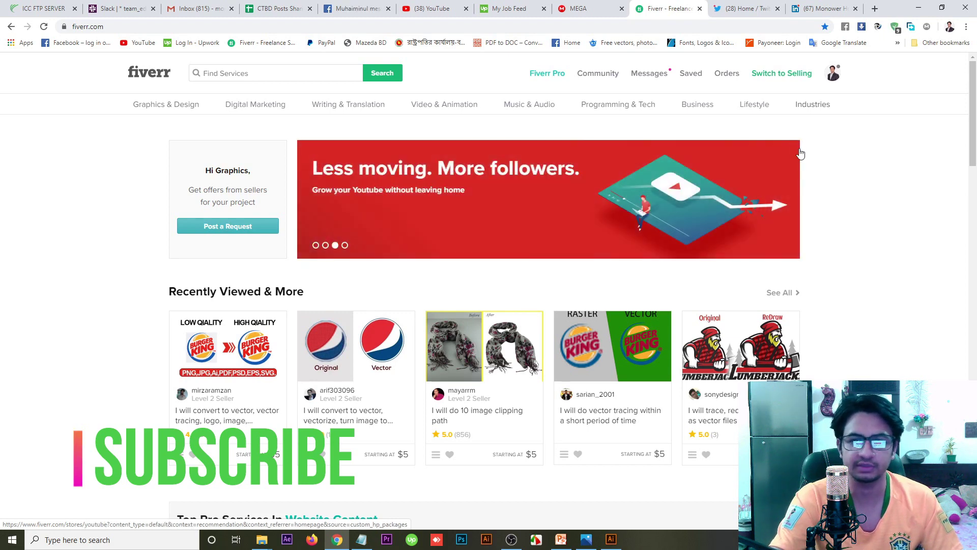
Open the Fiverr seller profile and load the professional logo designer and raster-to-vector gigs in separate tabs
left_click(834, 76)
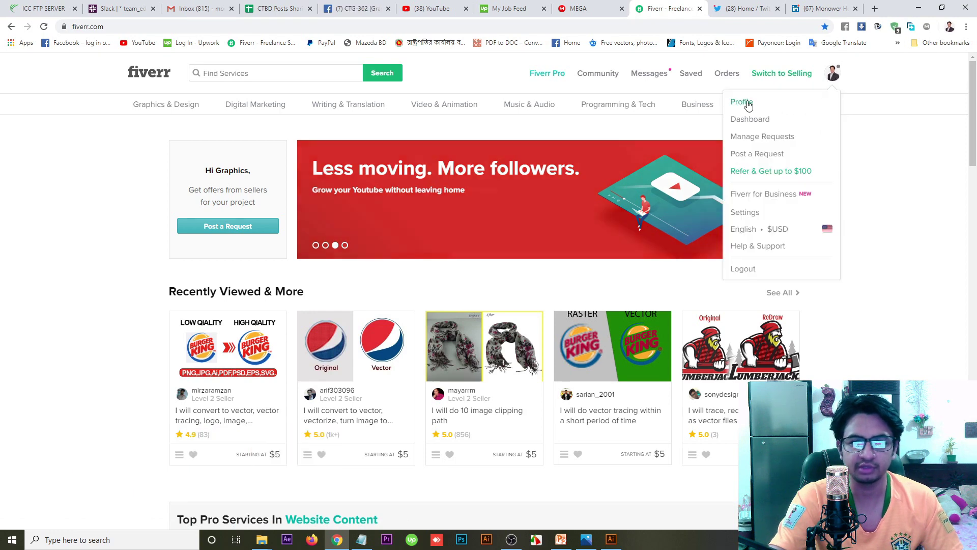
left_click(741, 102)
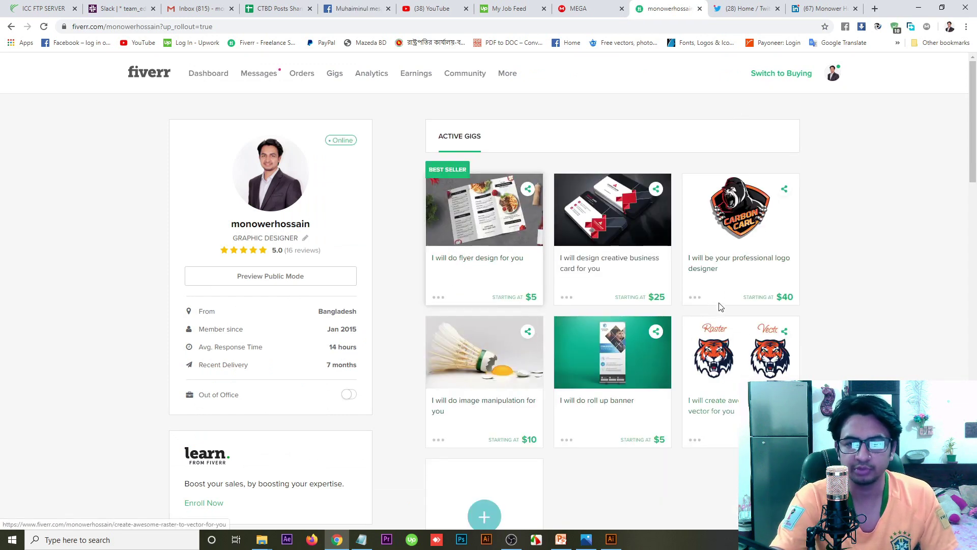
middle_click(716, 264)
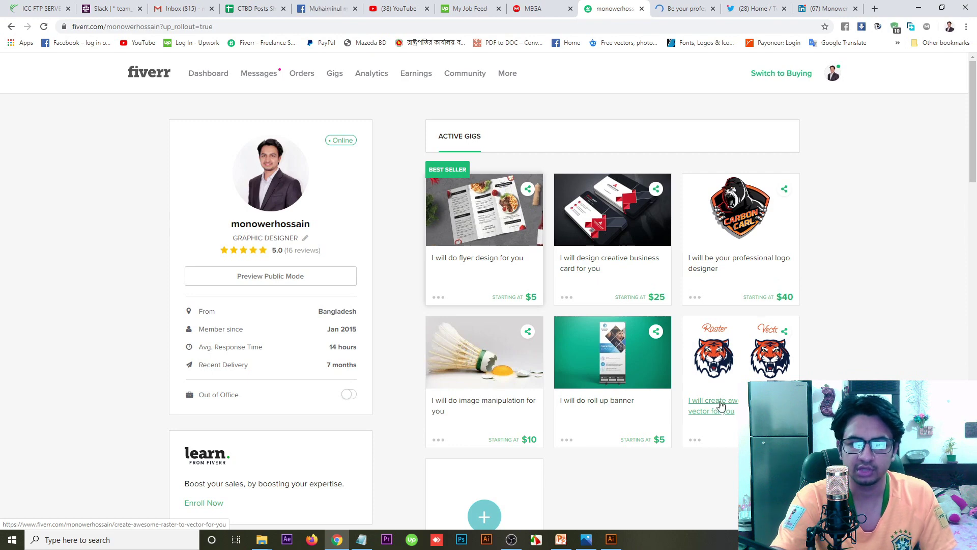
middle_click(721, 405)
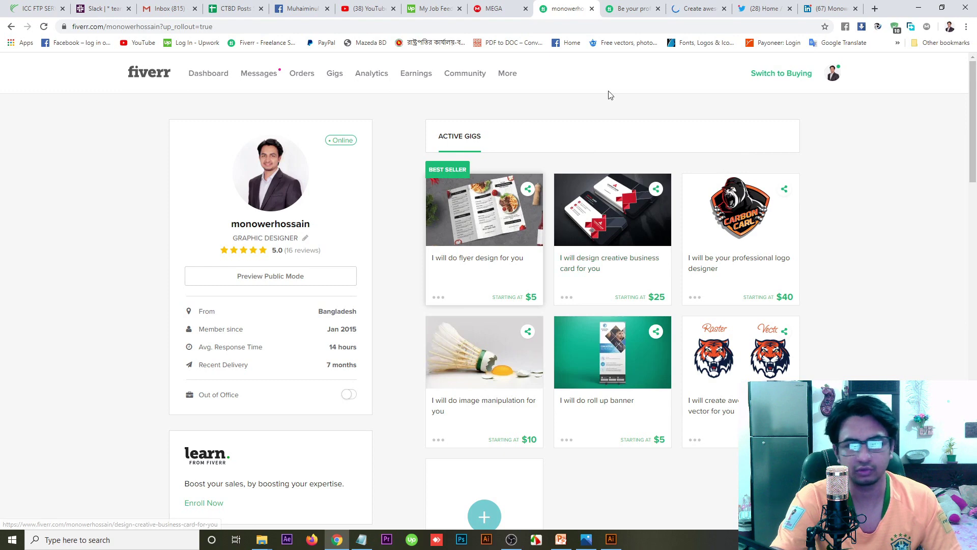
Select the professional logo designer gig's page address and look through its overview and description
left_click(627, 4)
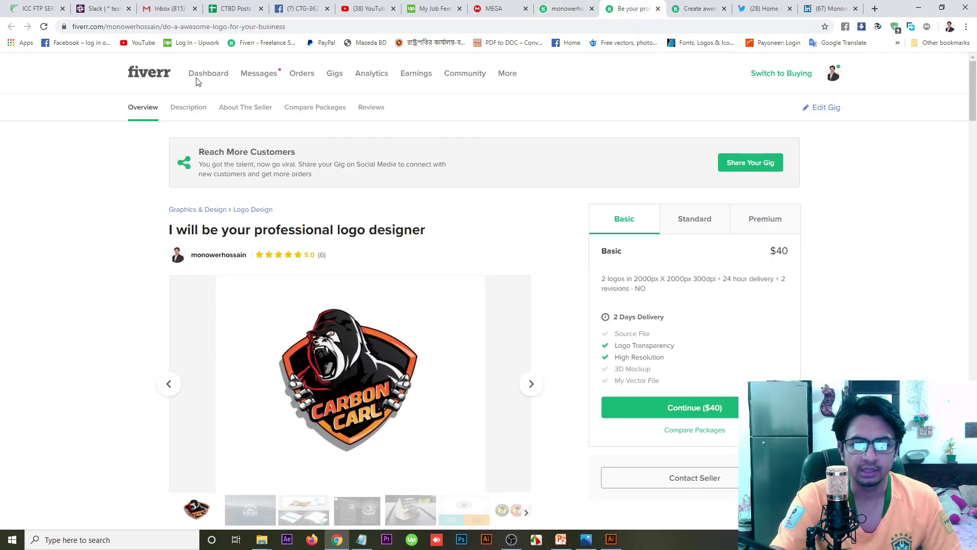
left_click(292, 25)
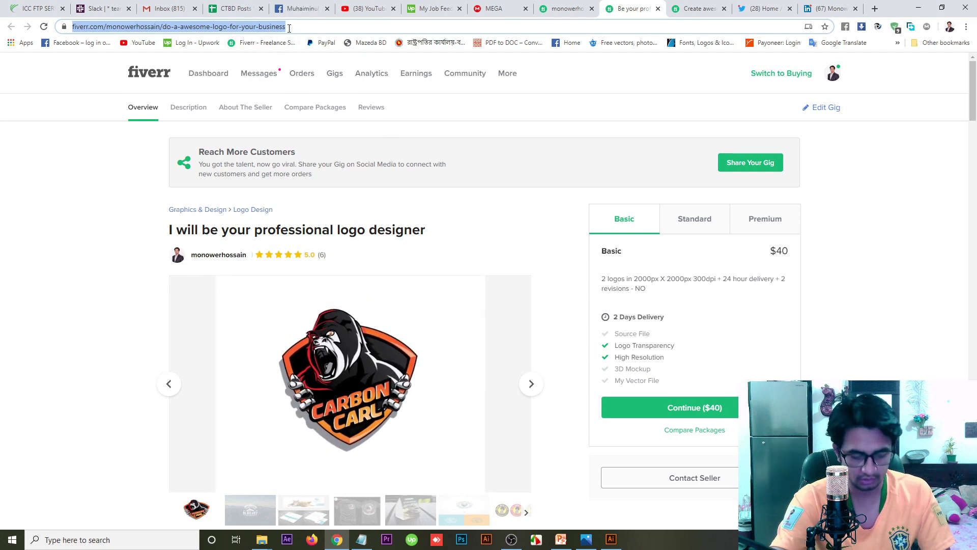
scroll(498, 343, "down", 5)
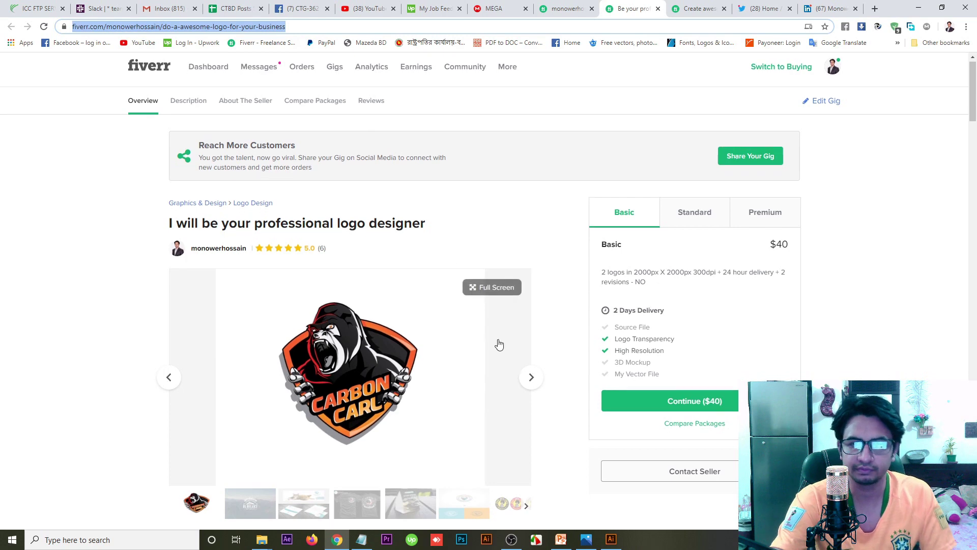
scroll(499, 345, "down", 4)
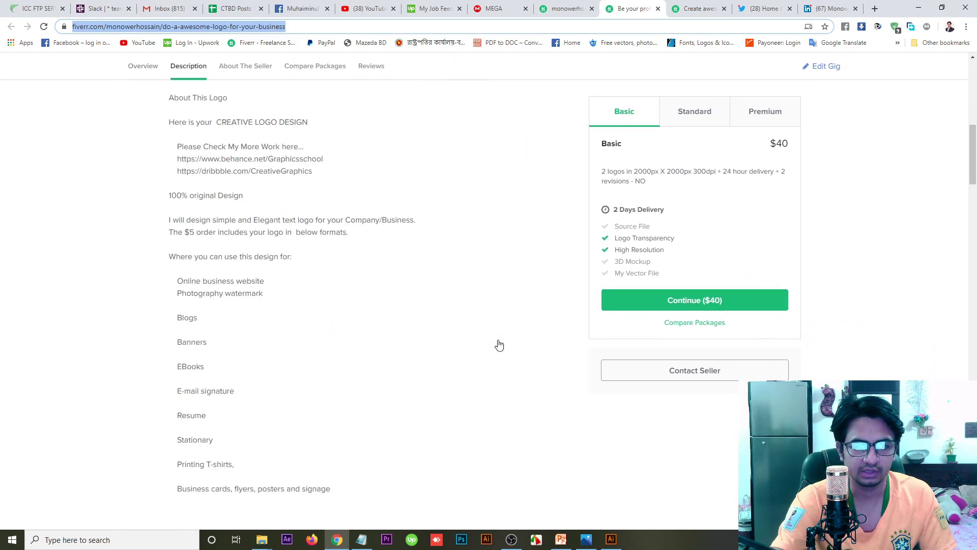
scroll(499, 345, "down", 3)
scroll(499, 346, "up", 9)
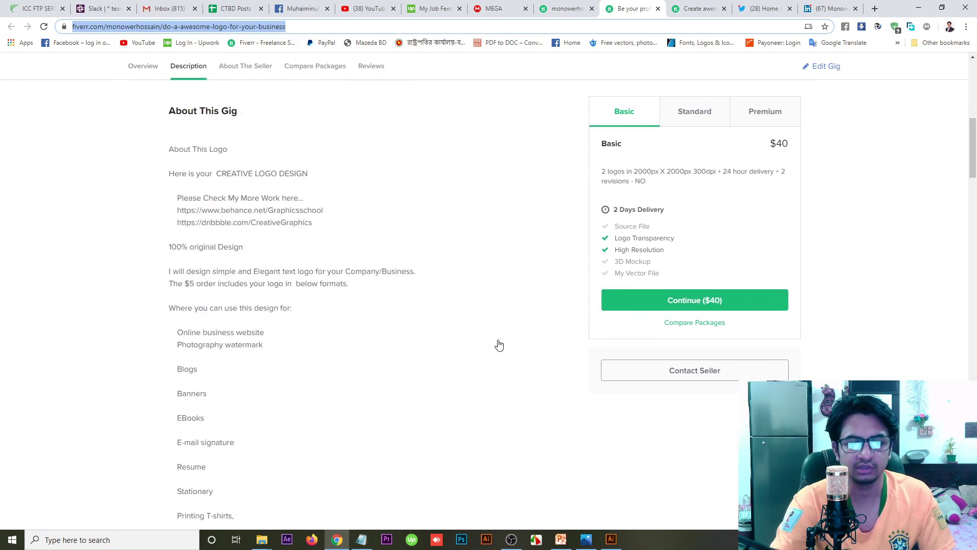
scroll(499, 345, "up", 4)
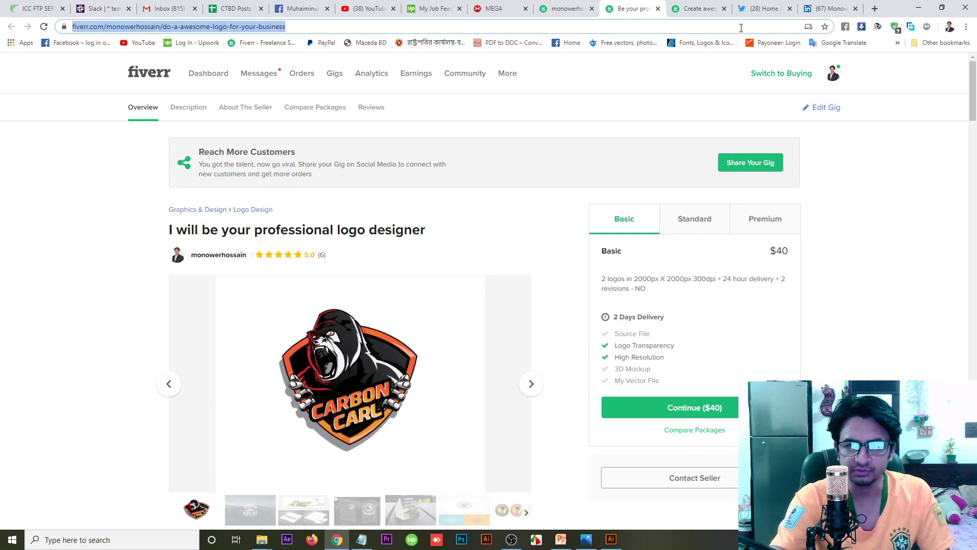
Switch to Twitter and set the location for trends to United States
left_click(748, 9)
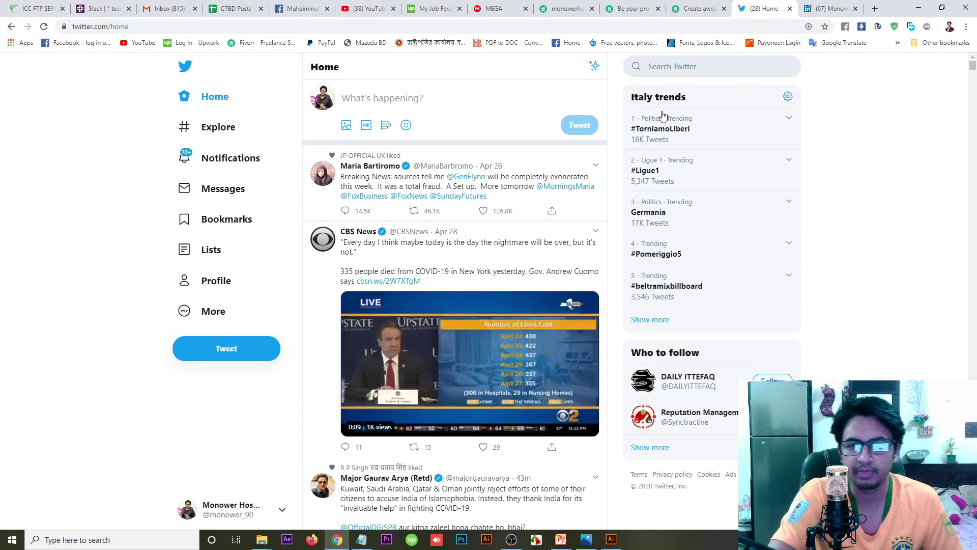
left_click(790, 99)
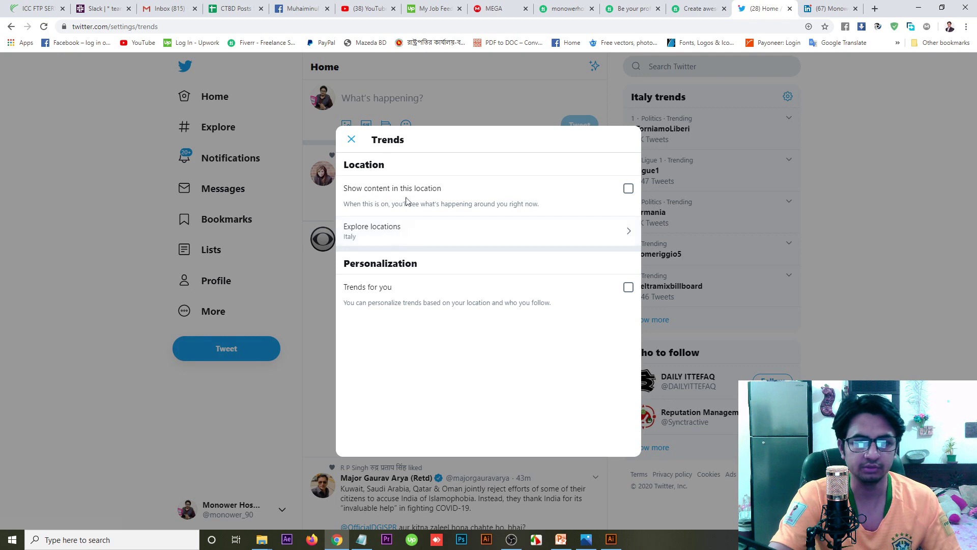
left_click(389, 231)
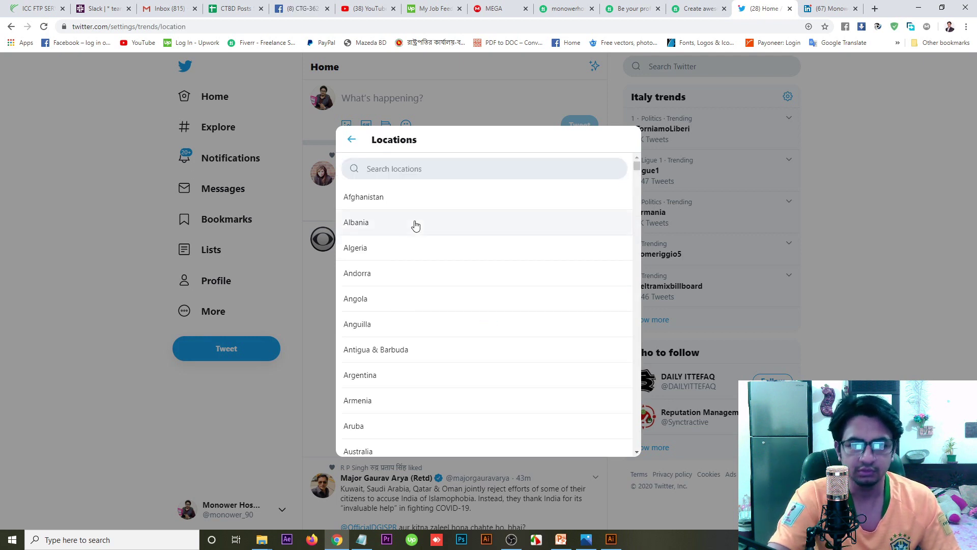
left_click(398, 171)
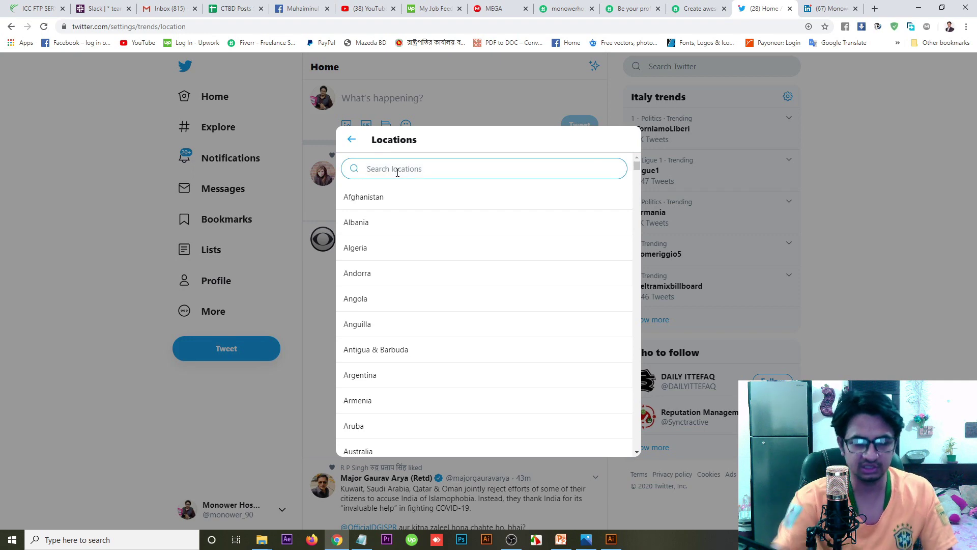
type("un")
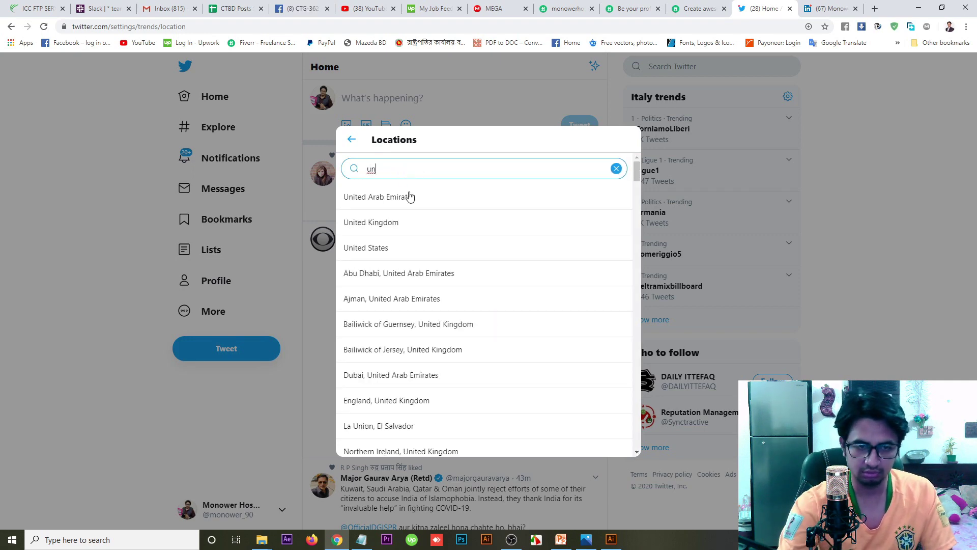
left_click(391, 251)
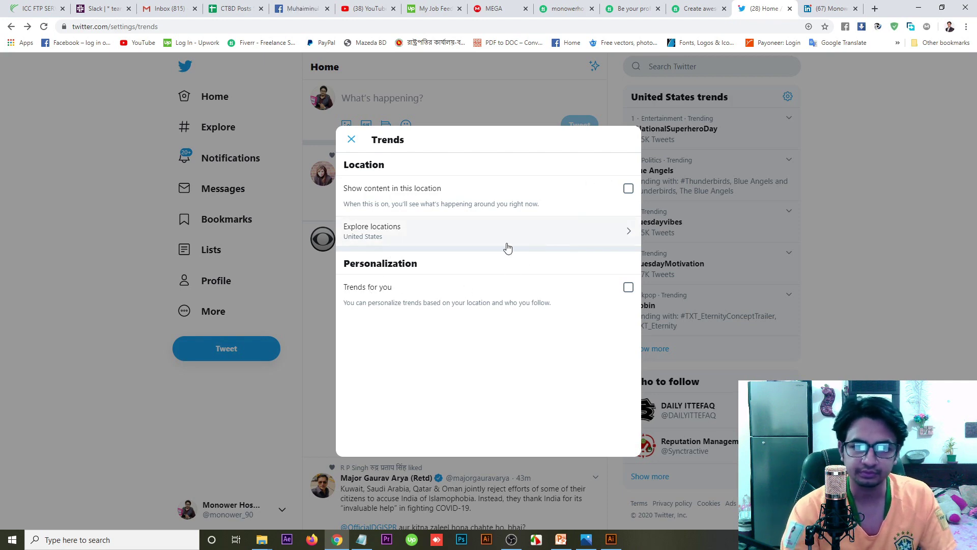
left_click(351, 140)
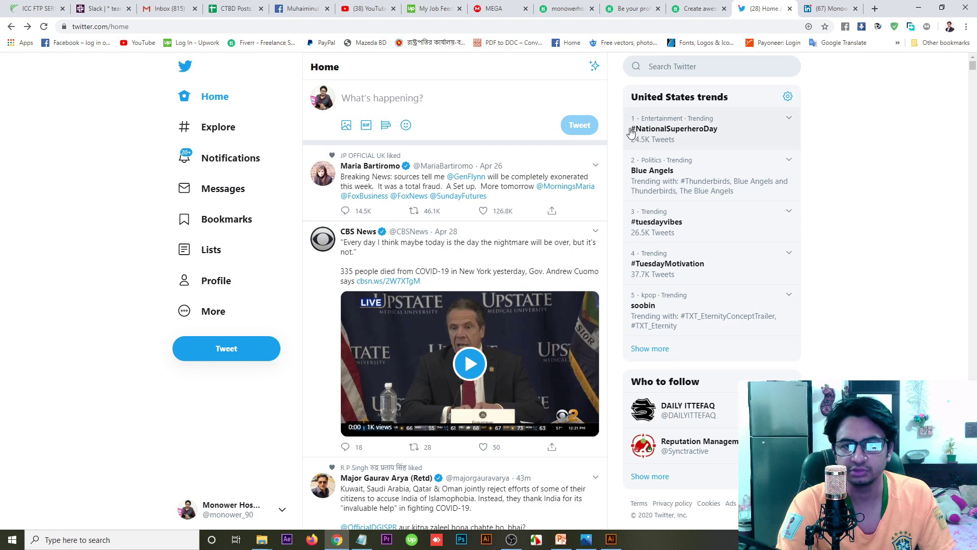
Copy the trending hashtag #NationalSuperheroDay into a new tweet
left_click_drag(631, 131, 731, 134)
key("ctrl+c")
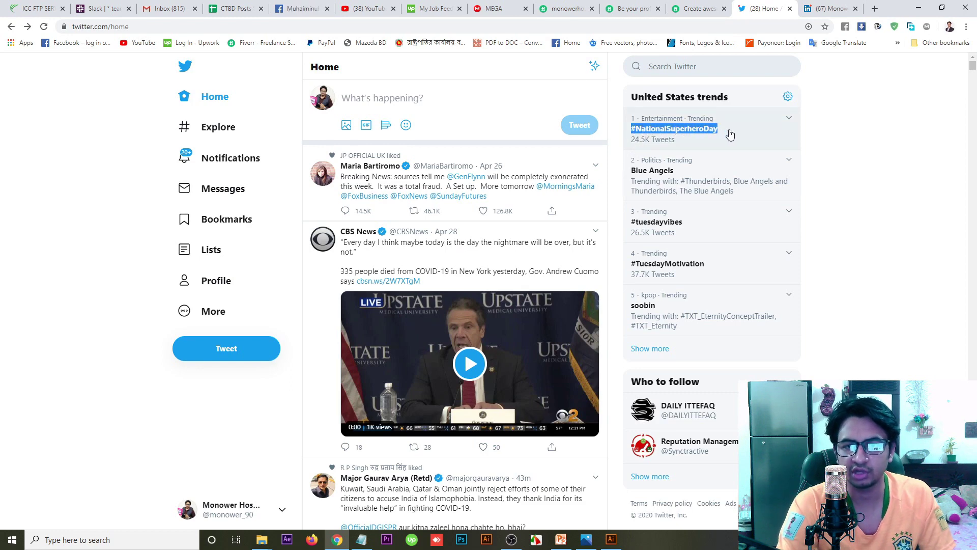
left_click(373, 97)
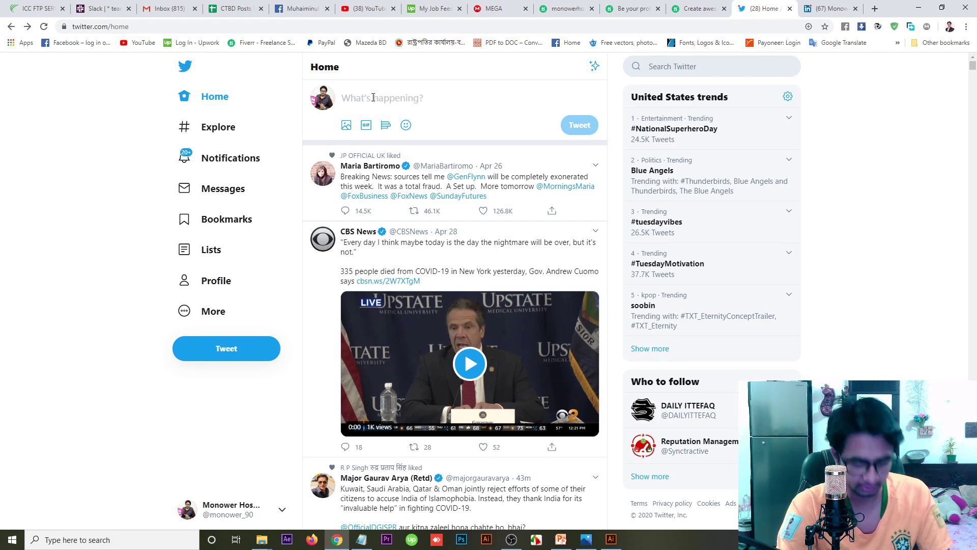
key("ctrl+v")
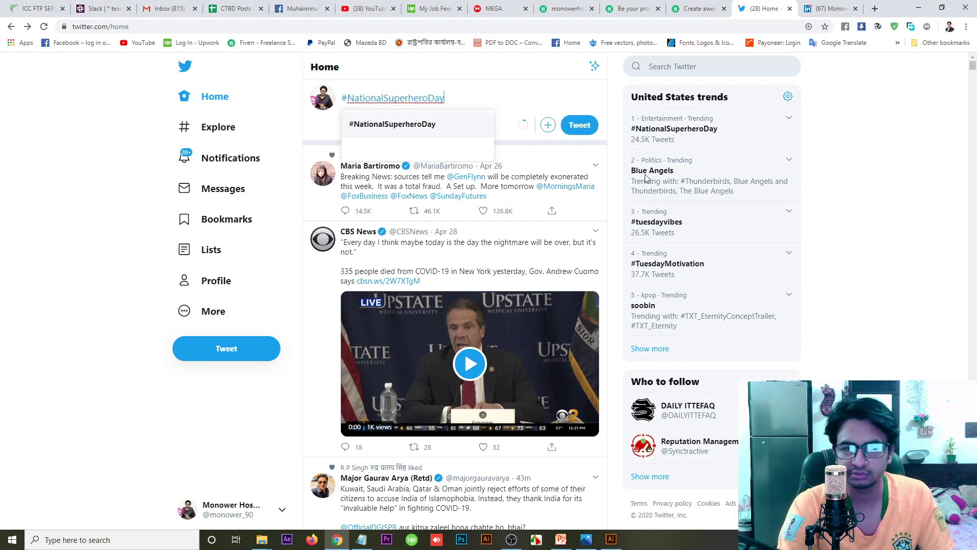
Add the trending hashtags #tuesdayvibes and #TuesdayMotivation to the tweet draft, separated by spaces
left_click_drag(636, 222, 688, 225)
key("ctrl+c")
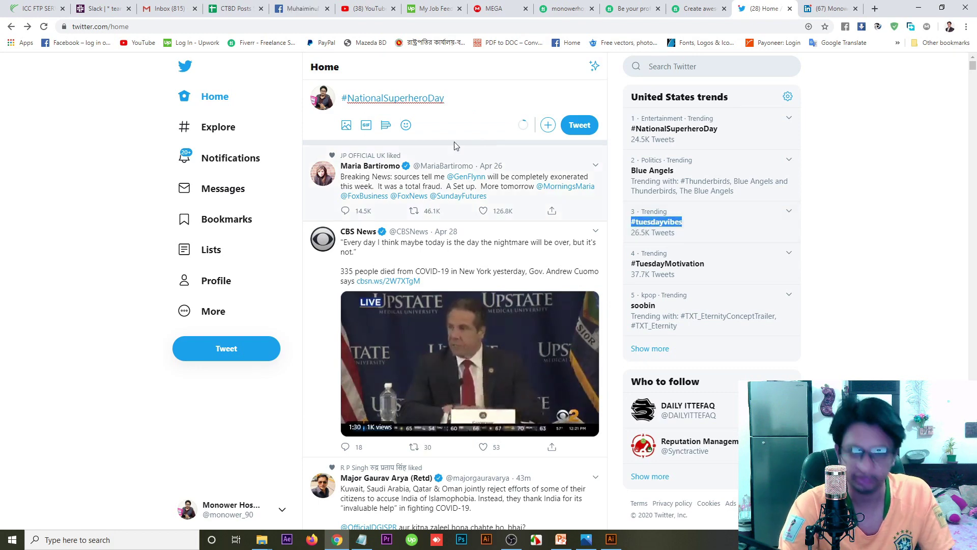
left_click(460, 97)
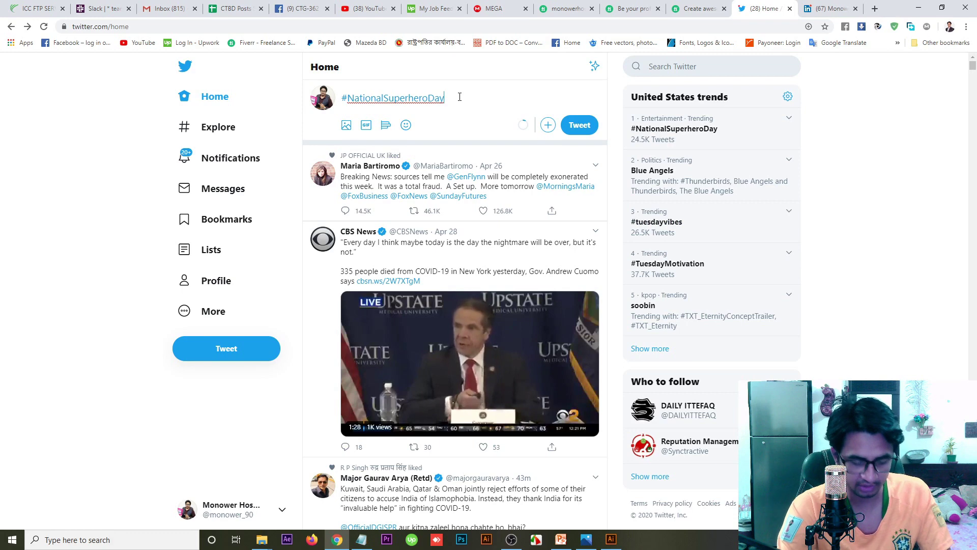
key("ctrl+v")
left_click(445, 100)
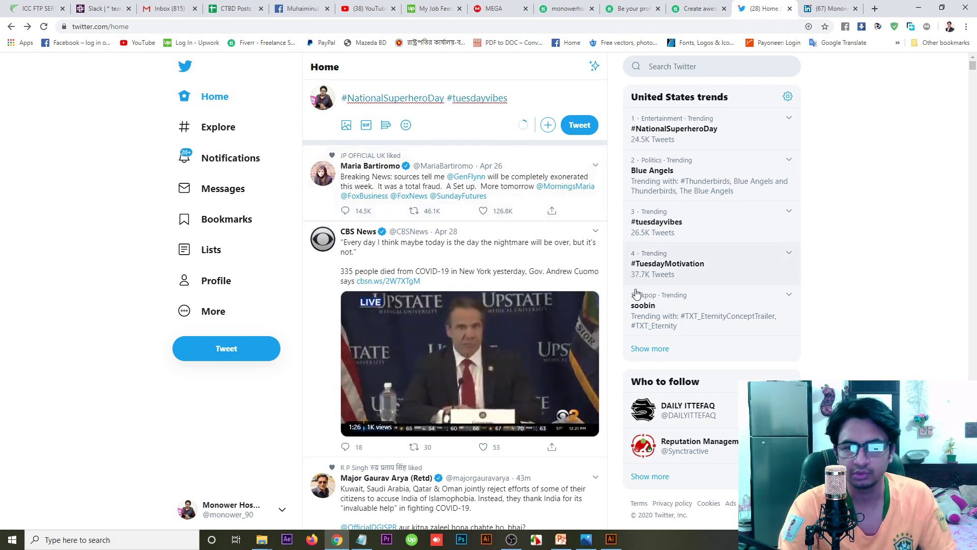
left_click_drag(632, 269, 708, 264)
key("ctrl+c")
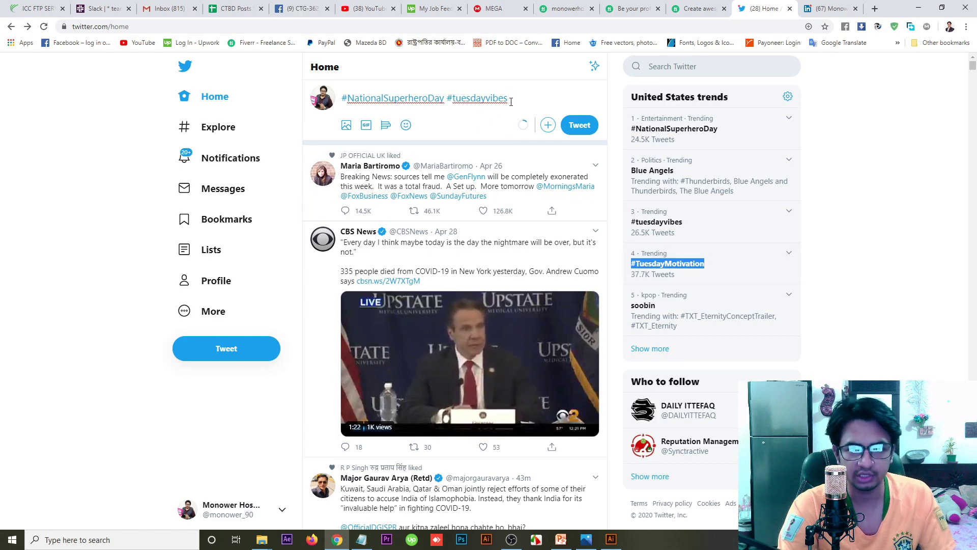
left_click(511, 100)
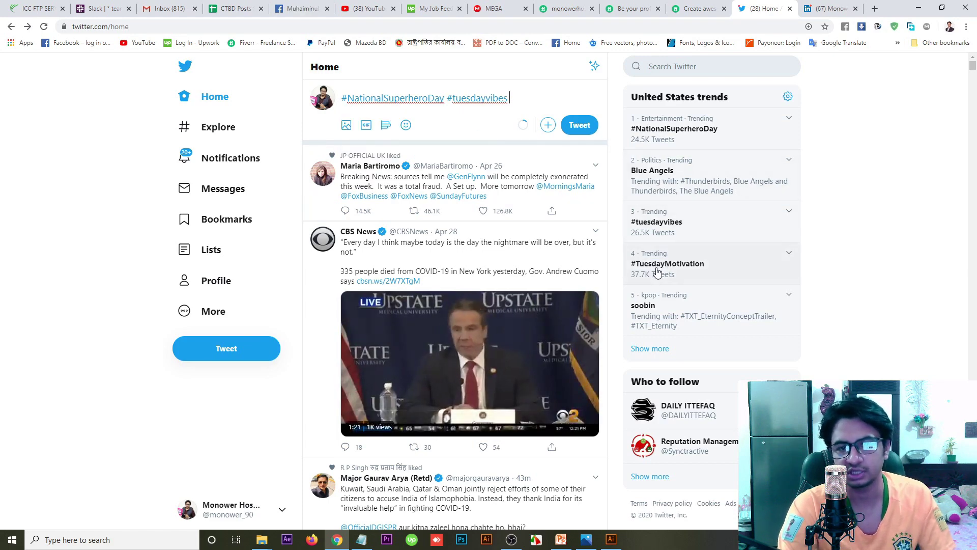
key("ctrl+v")
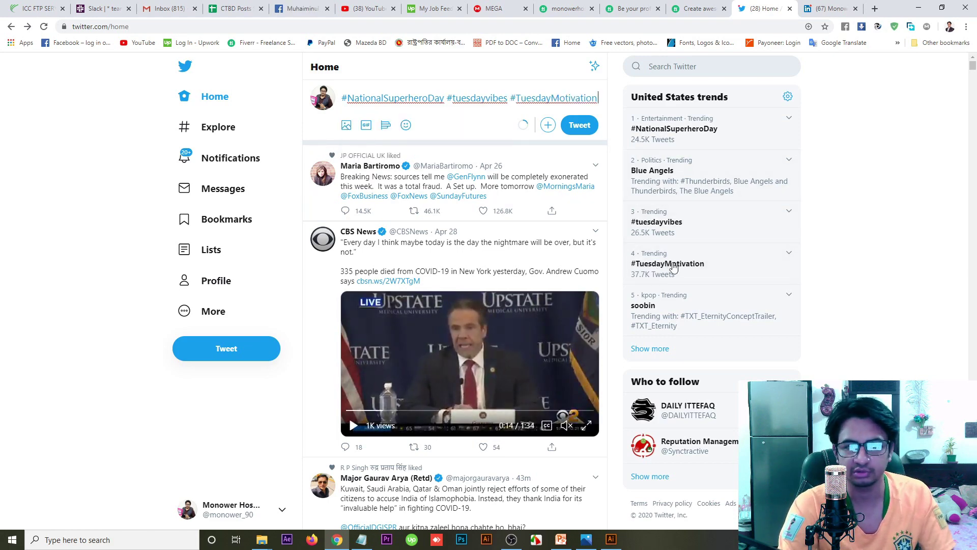
Change the location for trends to Australia
left_click(788, 96)
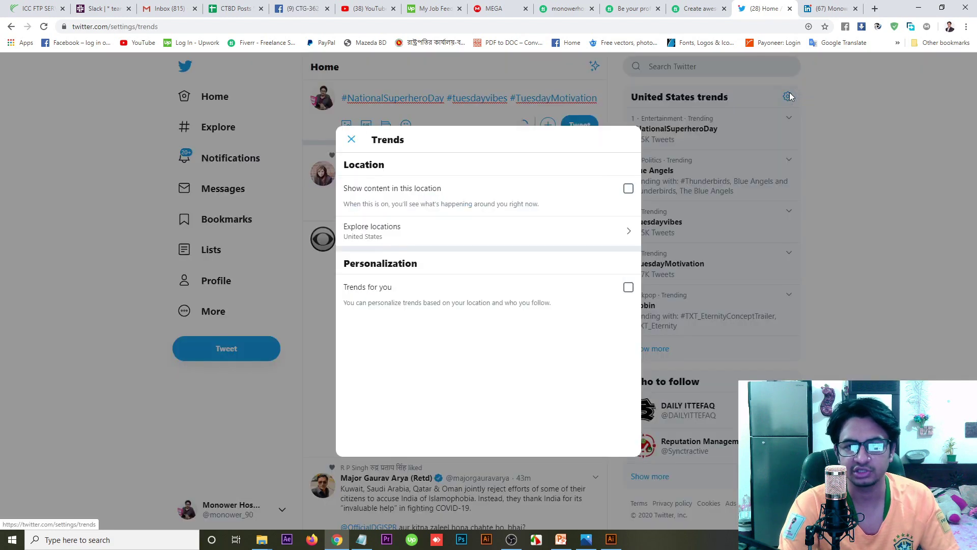
left_click(494, 238)
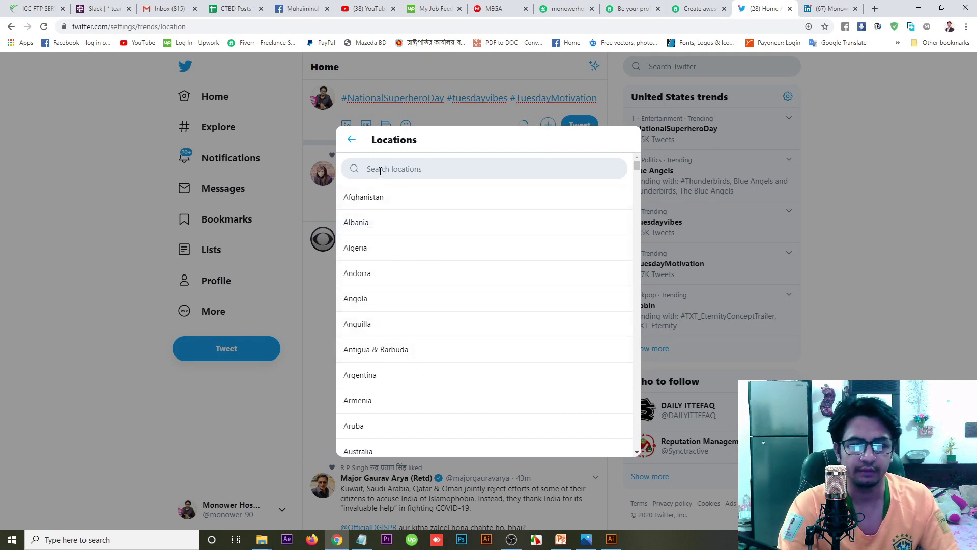
left_click(377, 452)
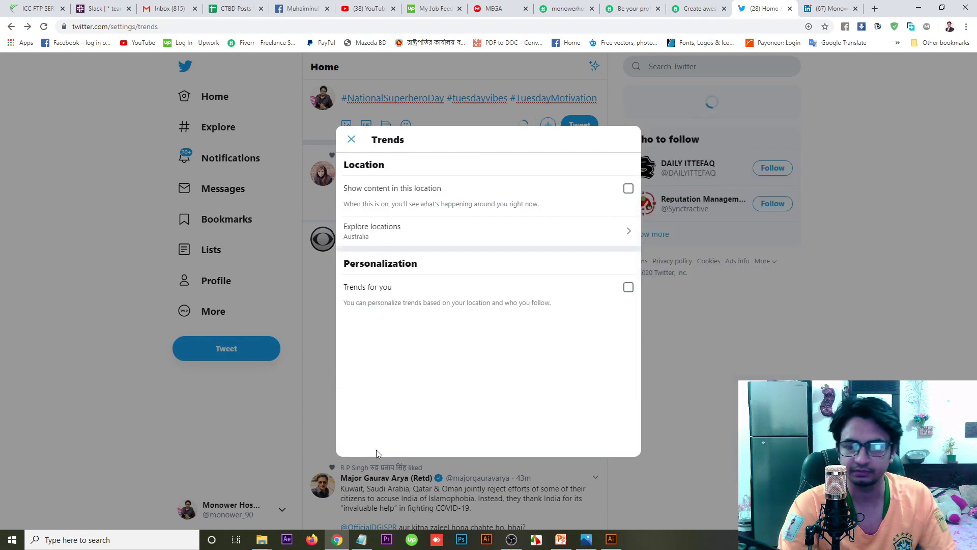
left_click(352, 140)
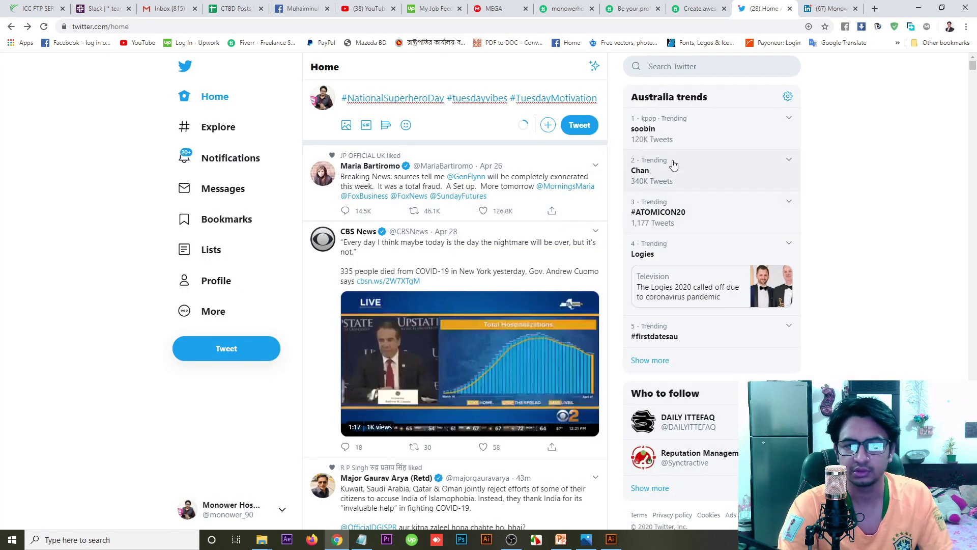
Add the Australian trending topic to the end of the tweet draft as the hashtag #soobin
left_click_drag(630, 130, 661, 133)
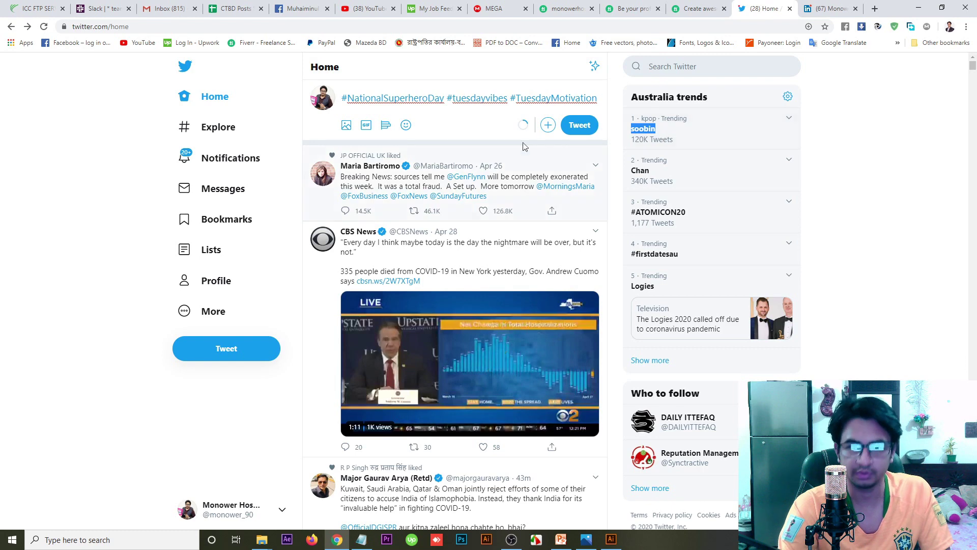
left_click(354, 114)
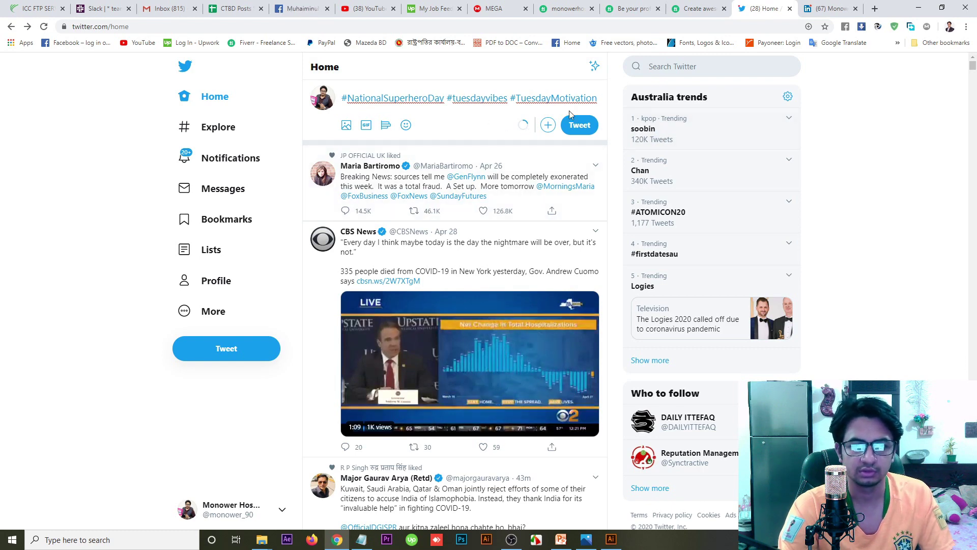
left_click(599, 100)
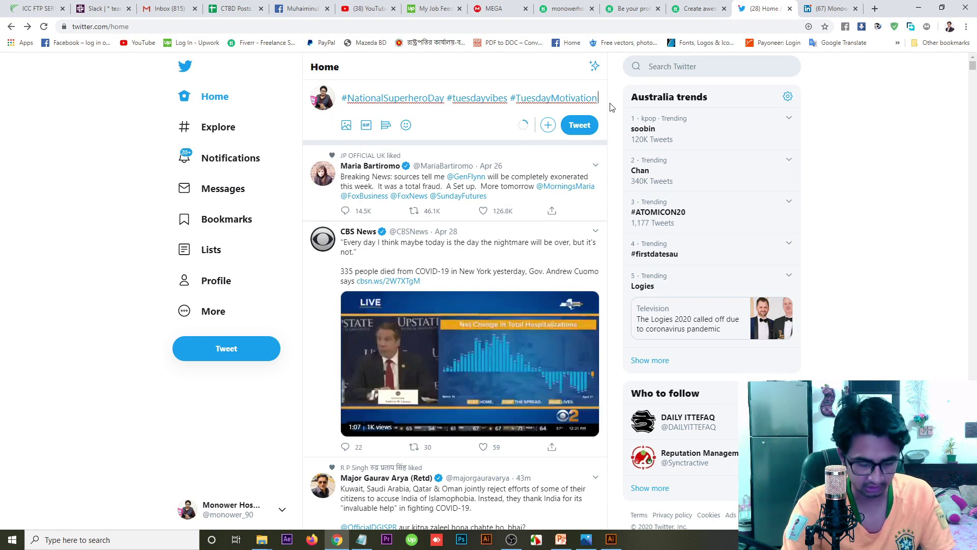
type("#")
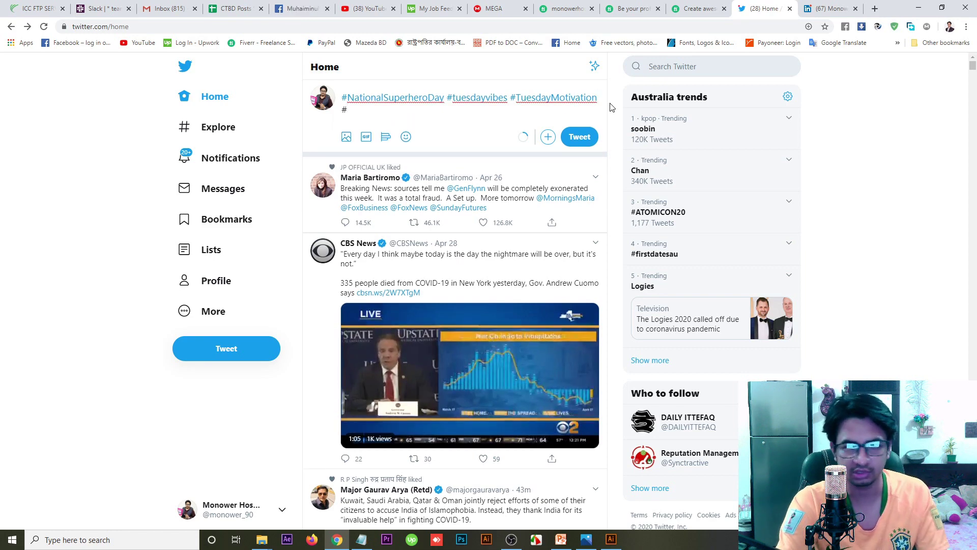
type("soobin")
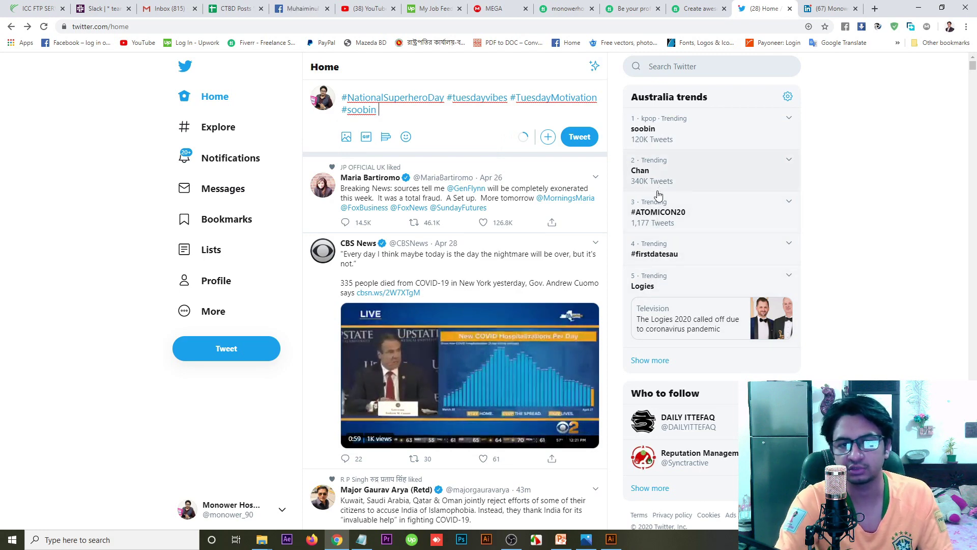
Change the location for trends to United Kingdom
left_click(787, 98)
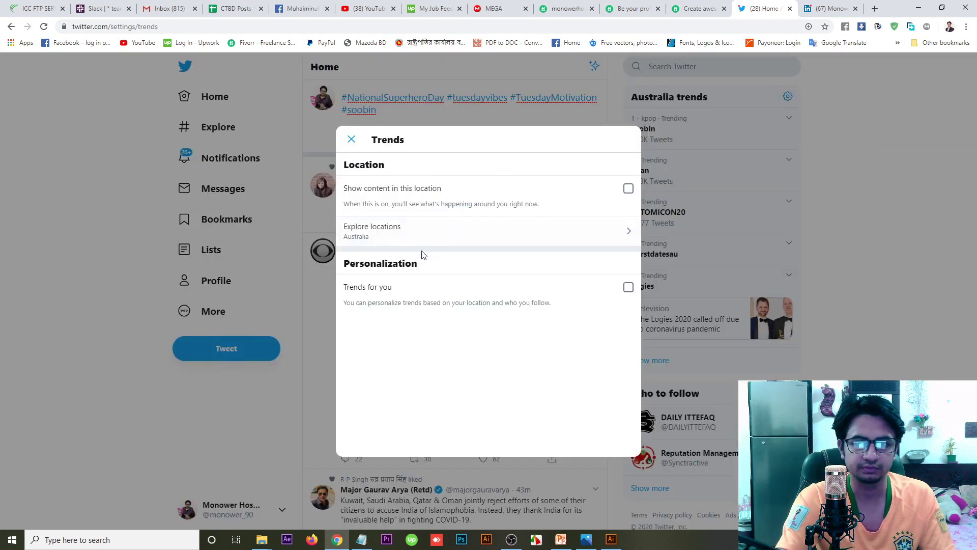
left_click(434, 234)
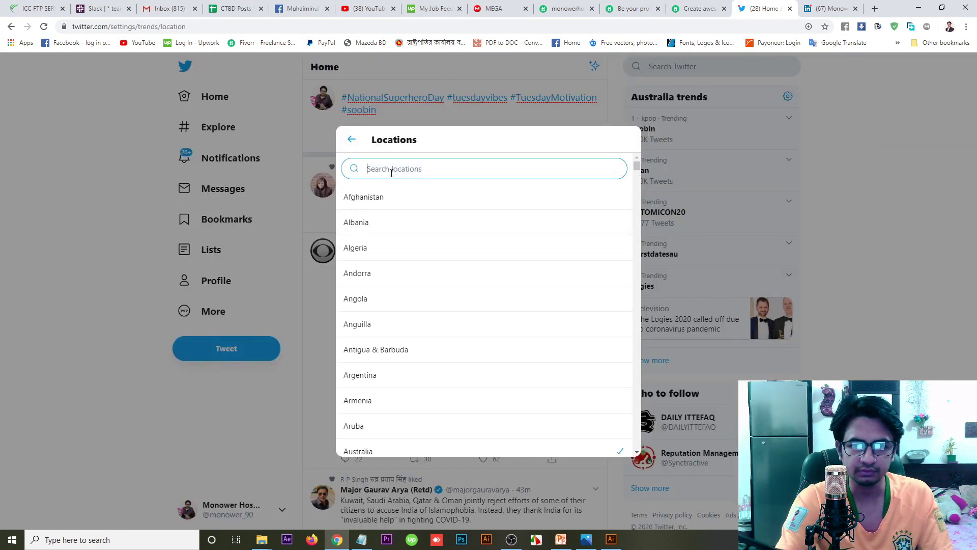
type("u")
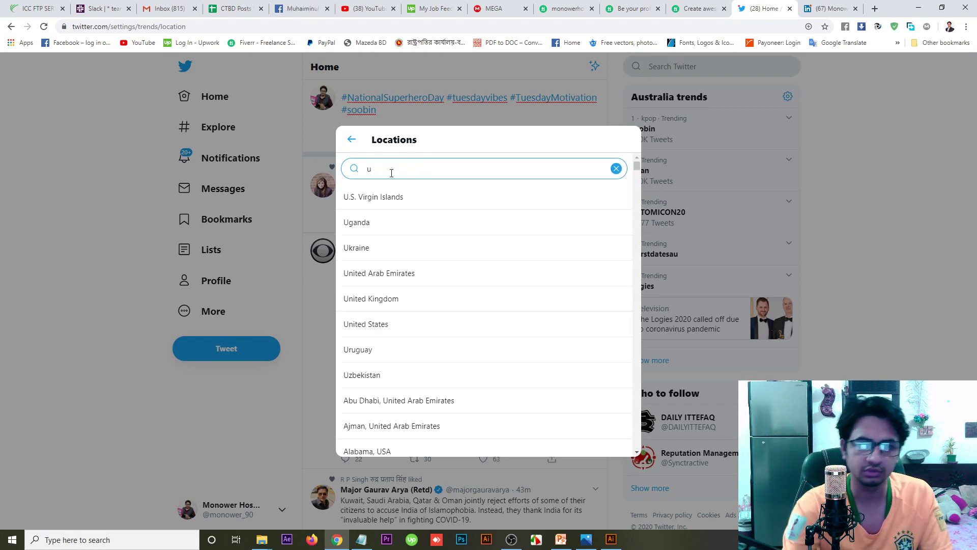
left_click(397, 300)
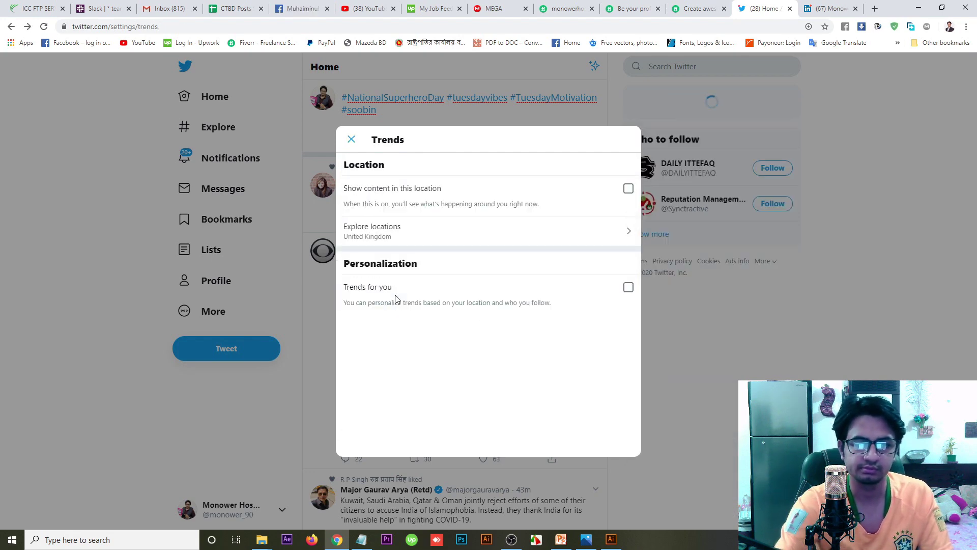
left_click(351, 140)
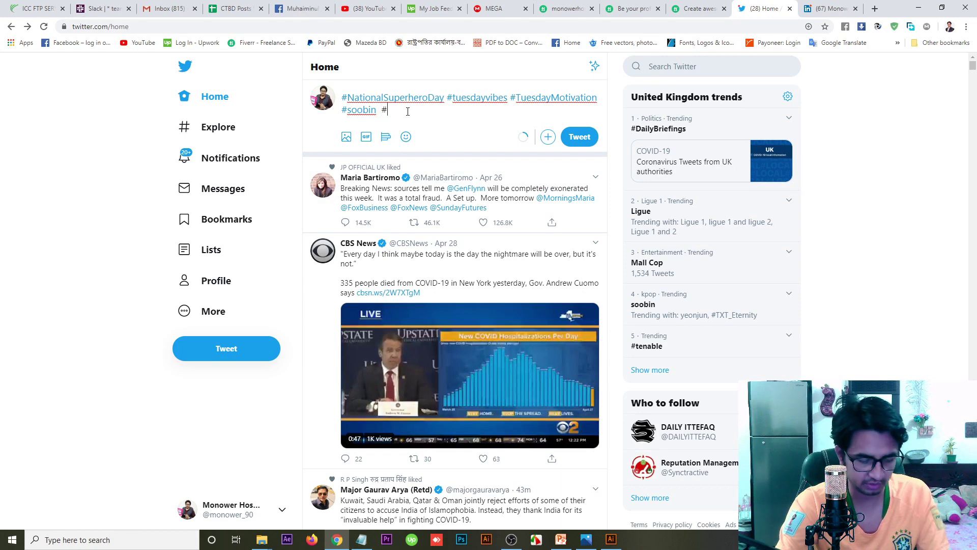
Add the hashtag #COVID19 and the UK trending topic Mall Cop, written without a space as #MallCop, to the end of the tweet draft
type("Covid")
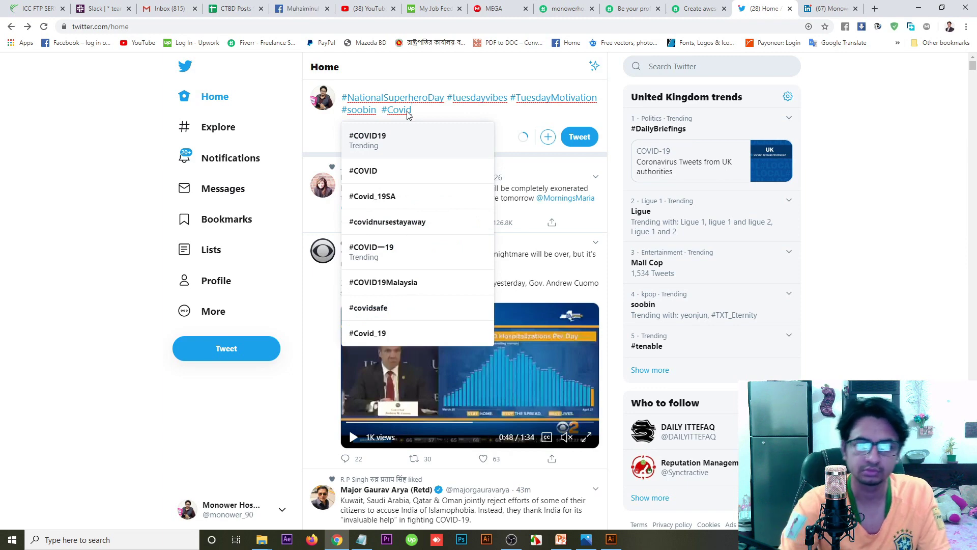
left_click(400, 137)
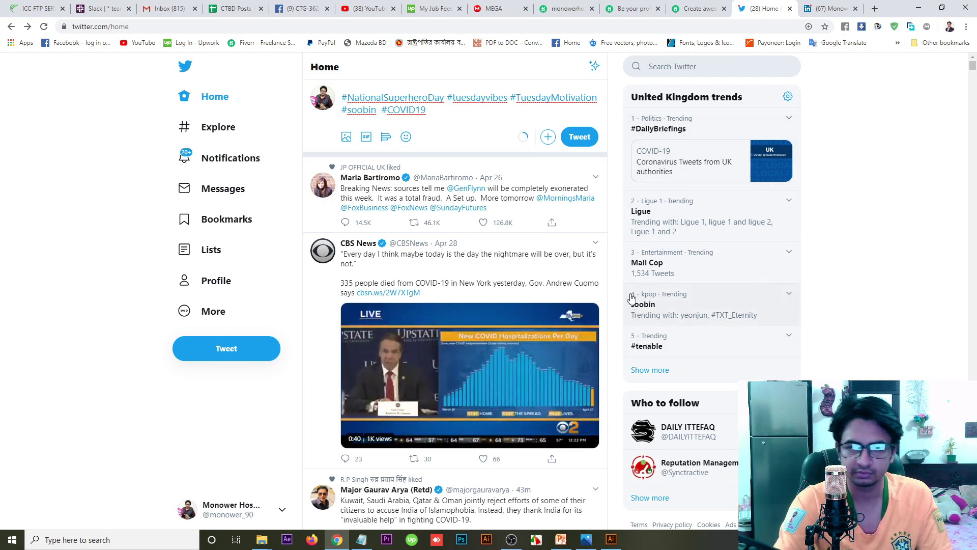
left_click_drag(632, 267, 668, 269)
key("ctrl+c")
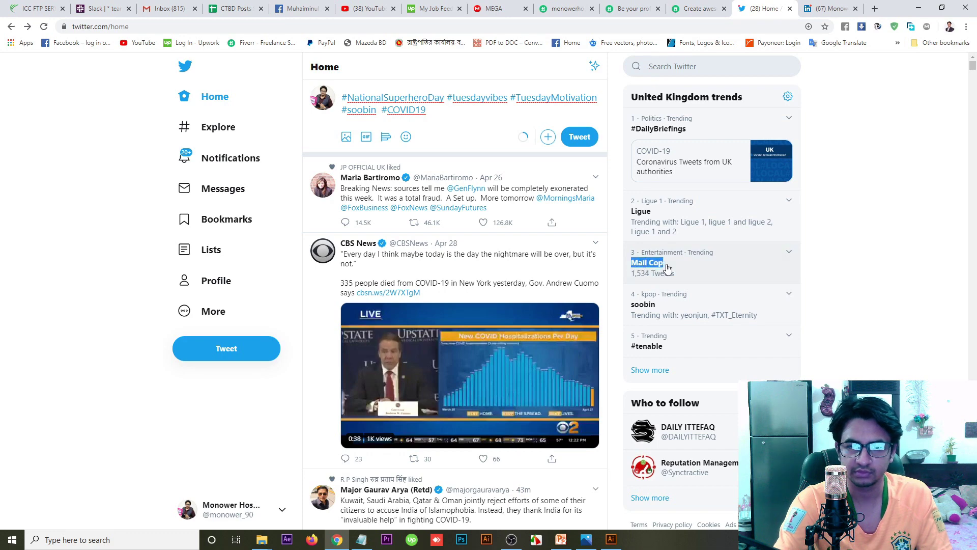
left_click(448, 112)
type("#")
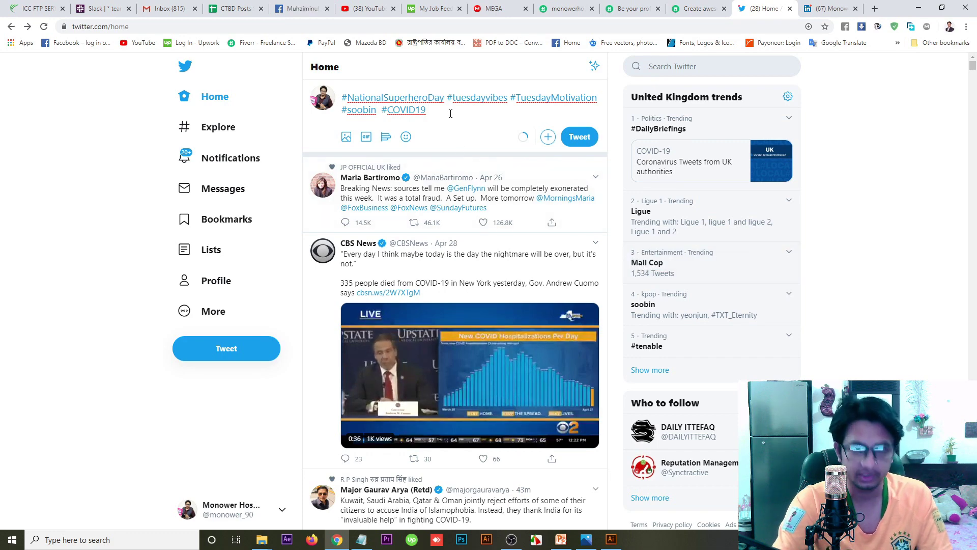
key("ctrl+v")
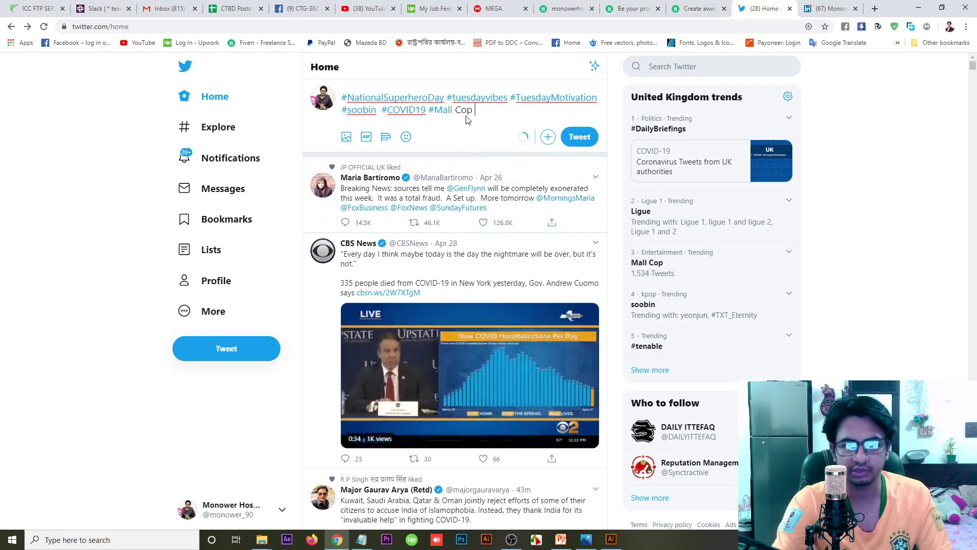
key("Left")
key("Left")
key("Left")
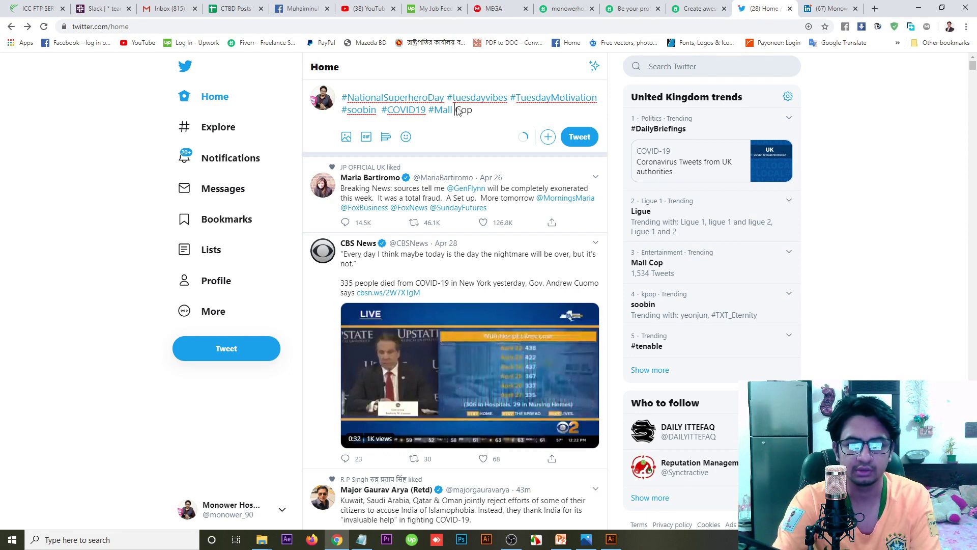
key("BackSpace")
left_click(472, 110)
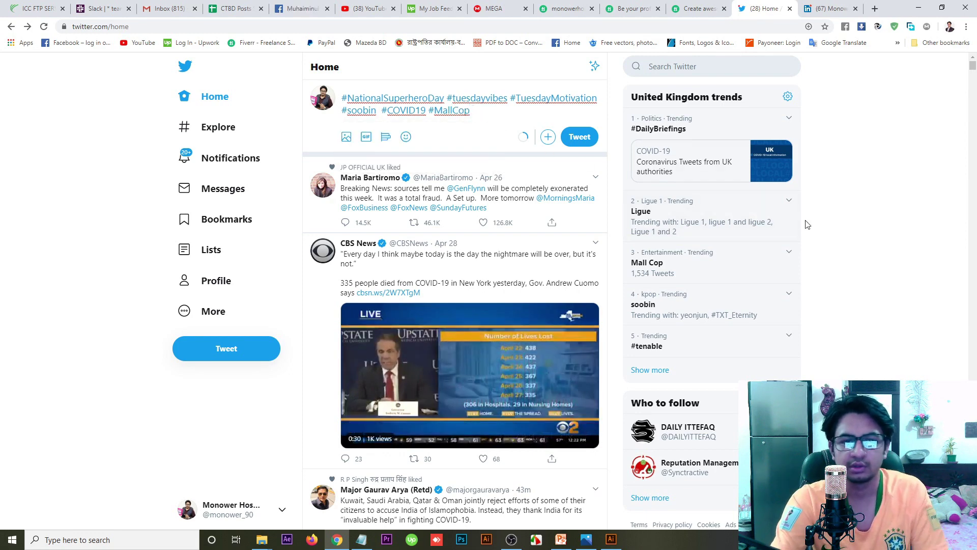
Change the location for trends to Canada
left_click(788, 96)
left_click(512, 235)
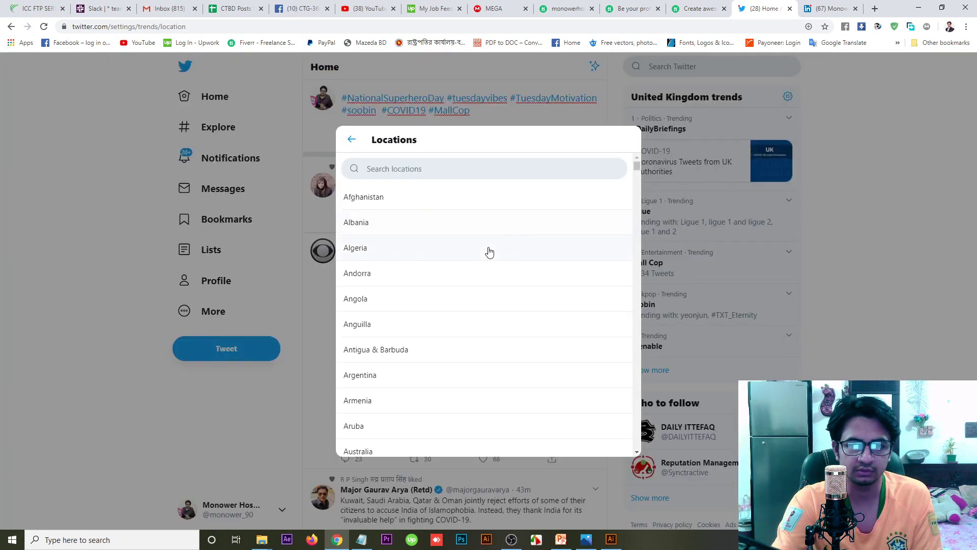
left_click(390, 174)
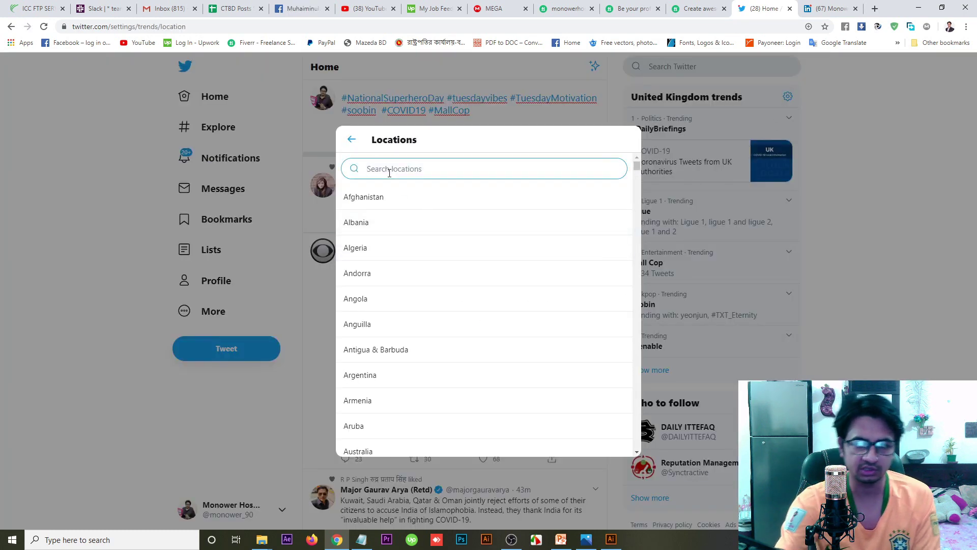
type("can")
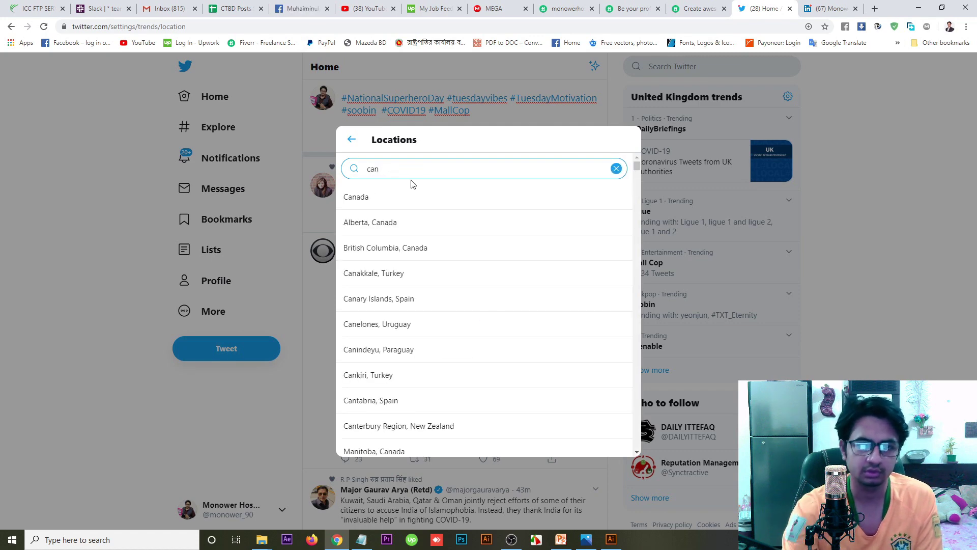
left_click(407, 197)
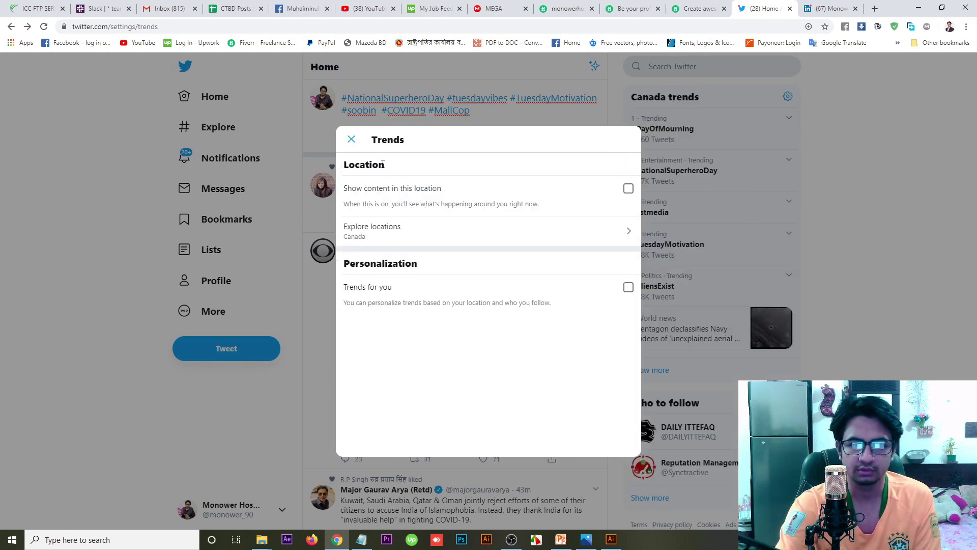
left_click(351, 139)
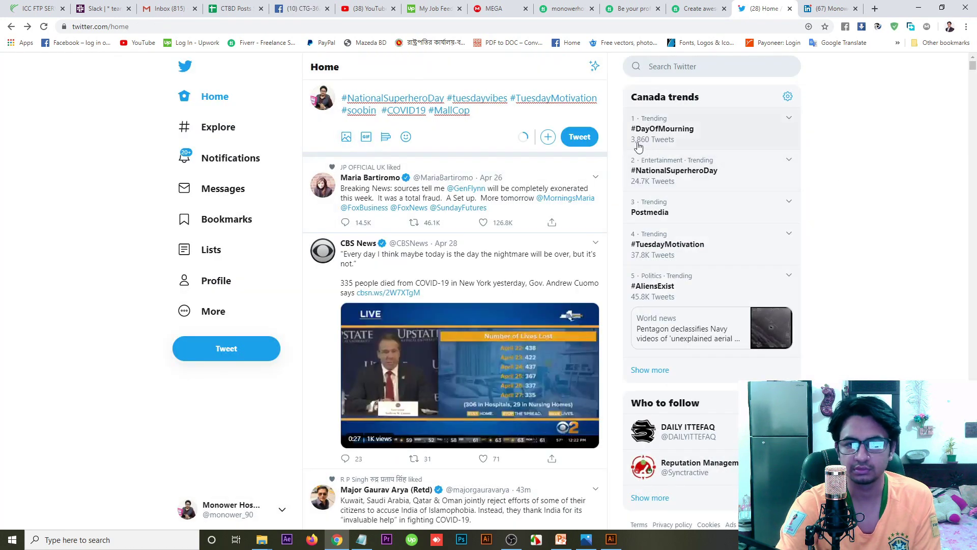
Copy the Canadian trending hashtags #DayOfMourning and #NationalSuperheroDay to the end of the tweet draft
left_click_drag(630, 128, 698, 133)
key("ctrl+c")
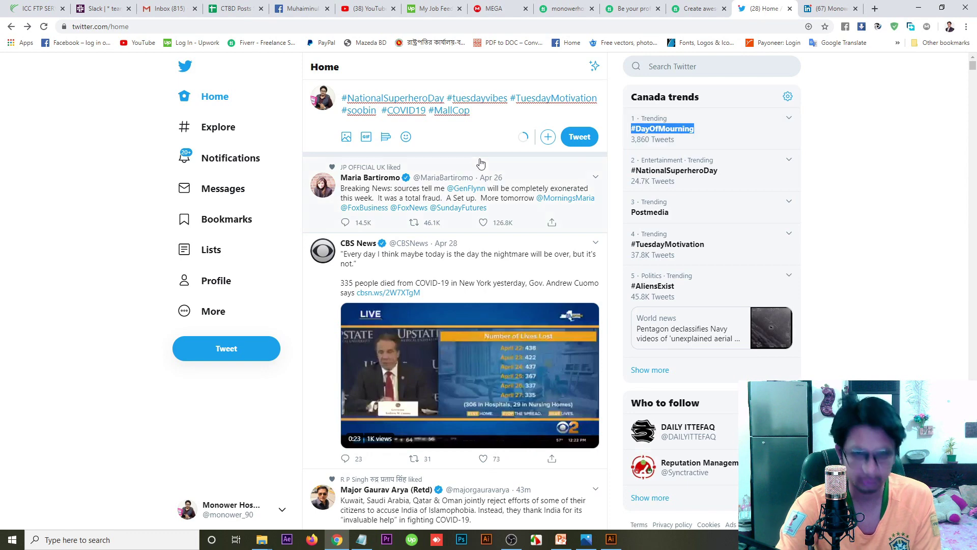
left_click(483, 113)
key("ctrl+v")
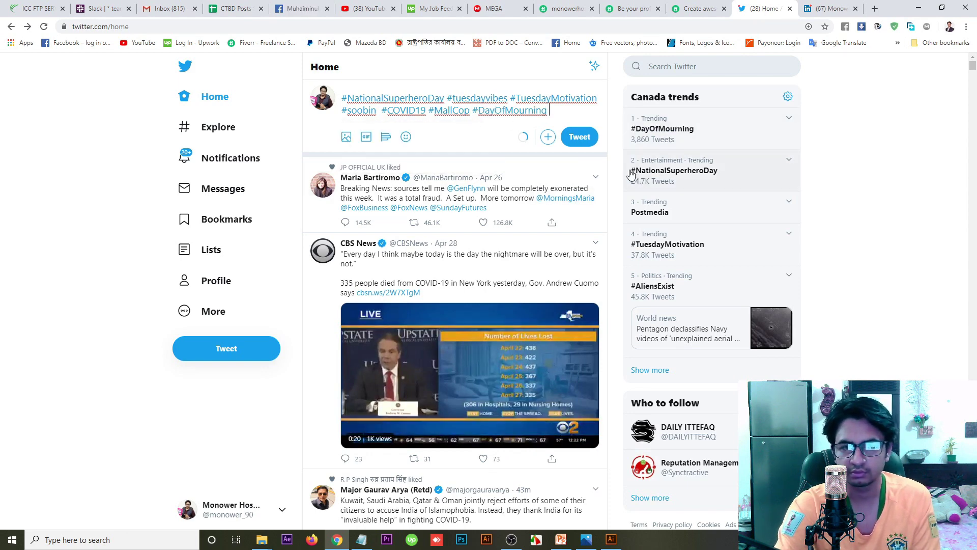
left_click_drag(632, 174, 719, 174)
key("ctrl+c")
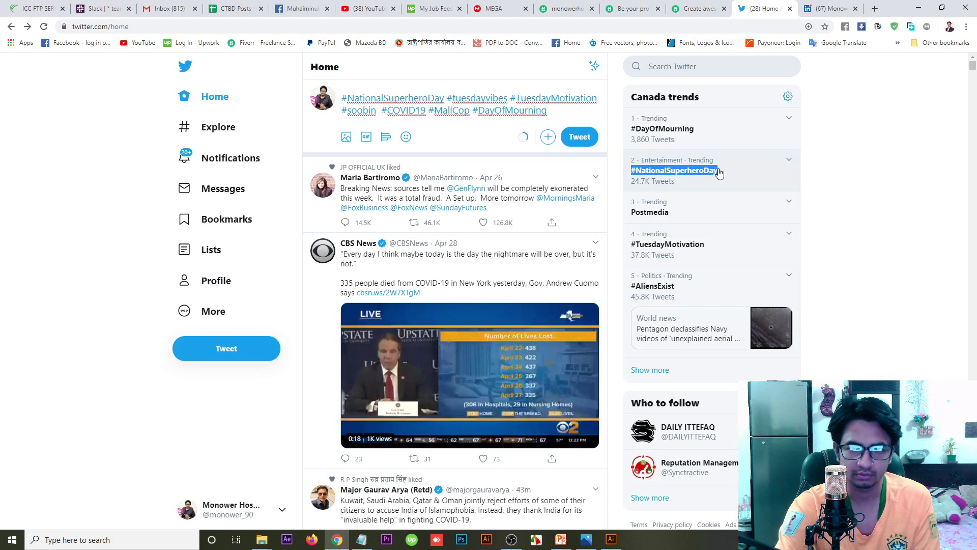
left_click(554, 109)
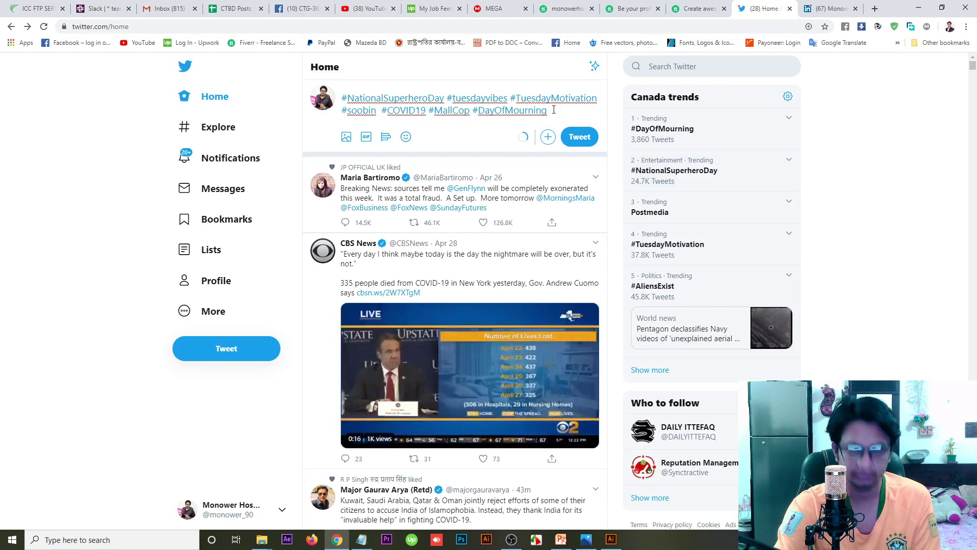
key("ctrl+v")
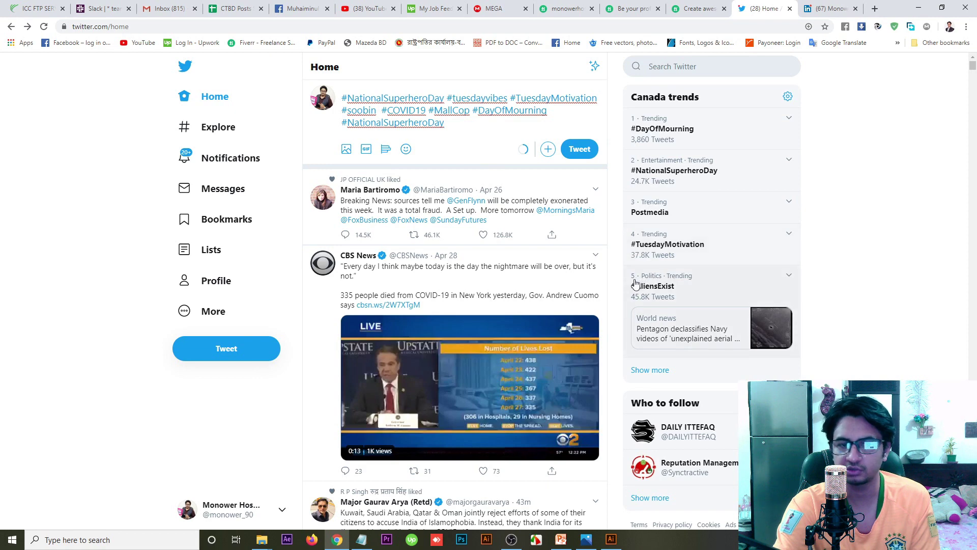
Copy the Canadian trending hashtag #AliensExist to the end of the tweet draft
left_click_drag(630, 288, 679, 294)
key("ctrl+c")
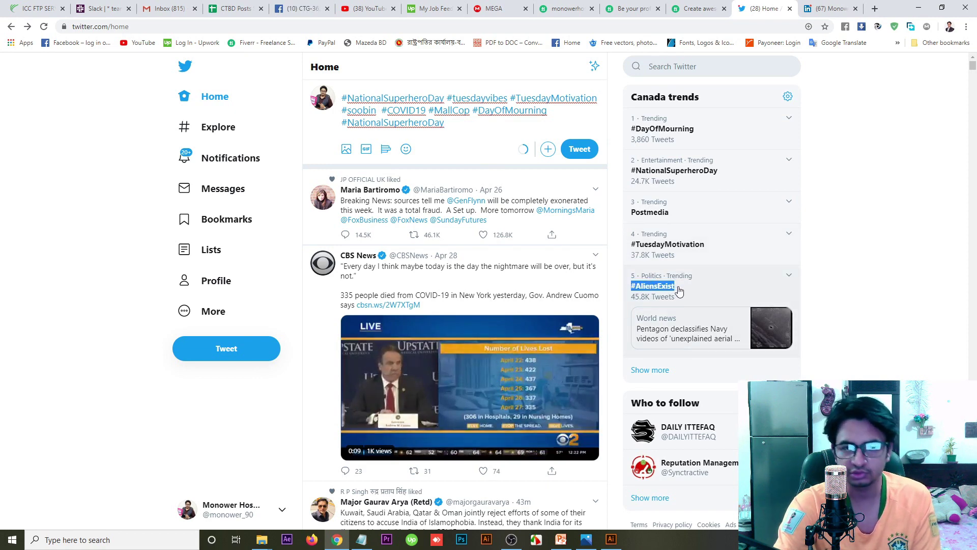
left_click(452, 127)
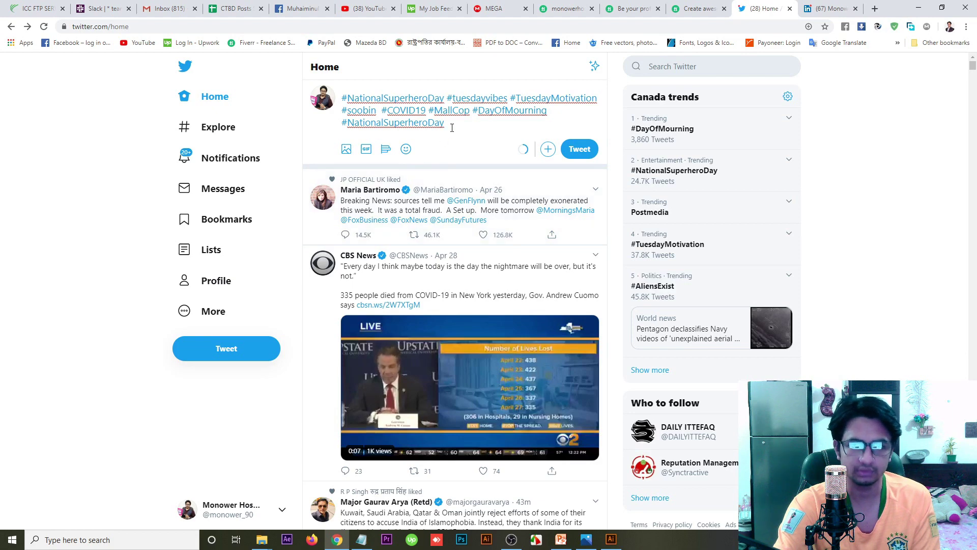
key("ctrl+v")
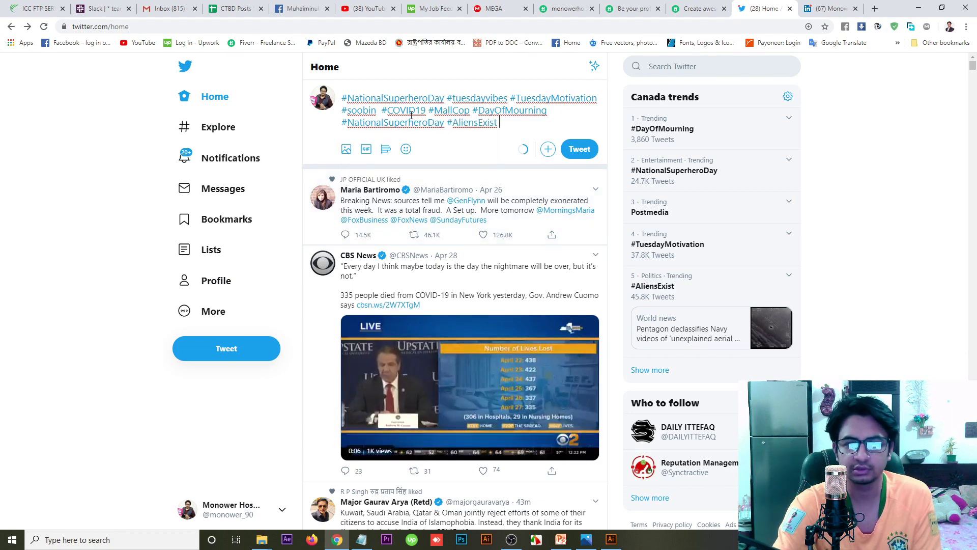
Insert three blank lines above the hashtags in the tweet draft and place the text cursor on the first line
left_click(344, 96)
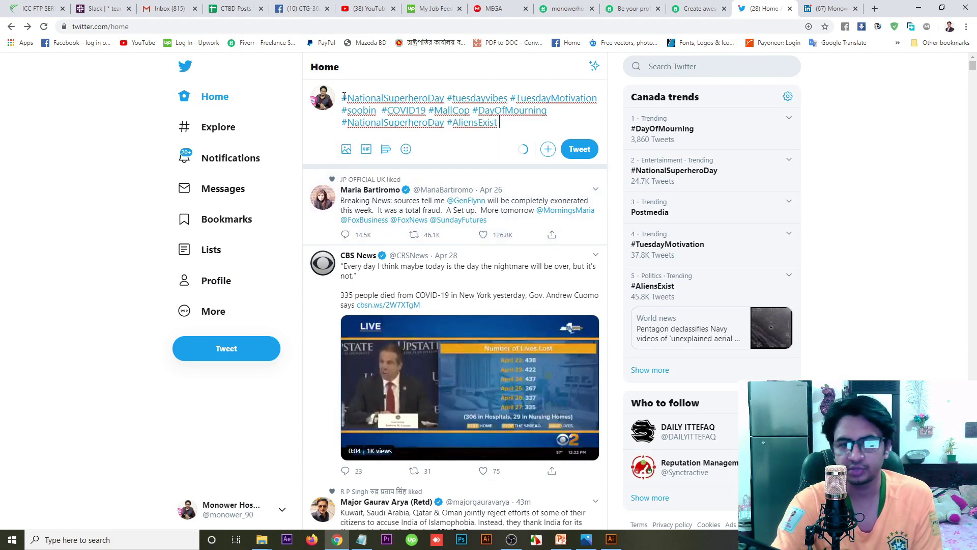
key("Return")
key("Return")
key("Return")
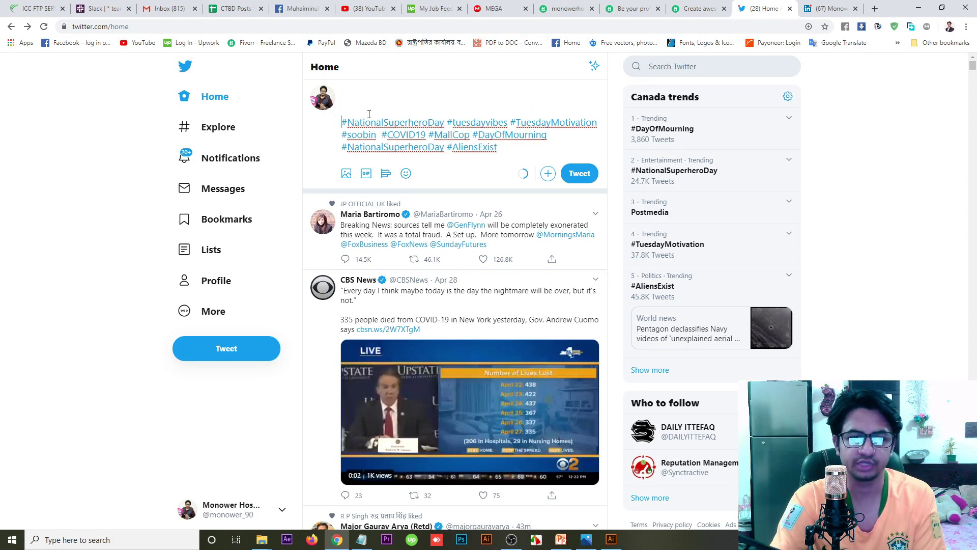
left_click(353, 95)
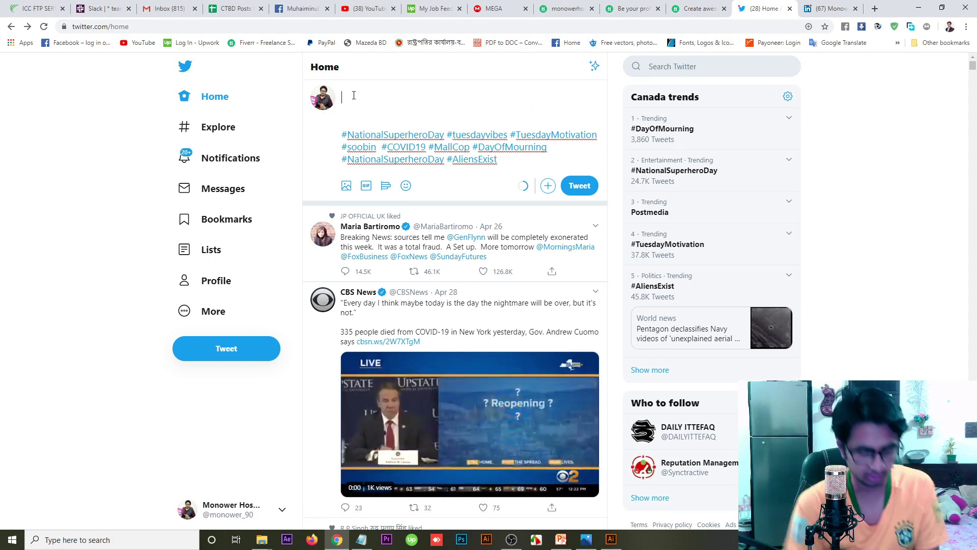
Write "Are you looking for Creative Logo Designer!" as the opening line of the tweet draft
type("Are ")
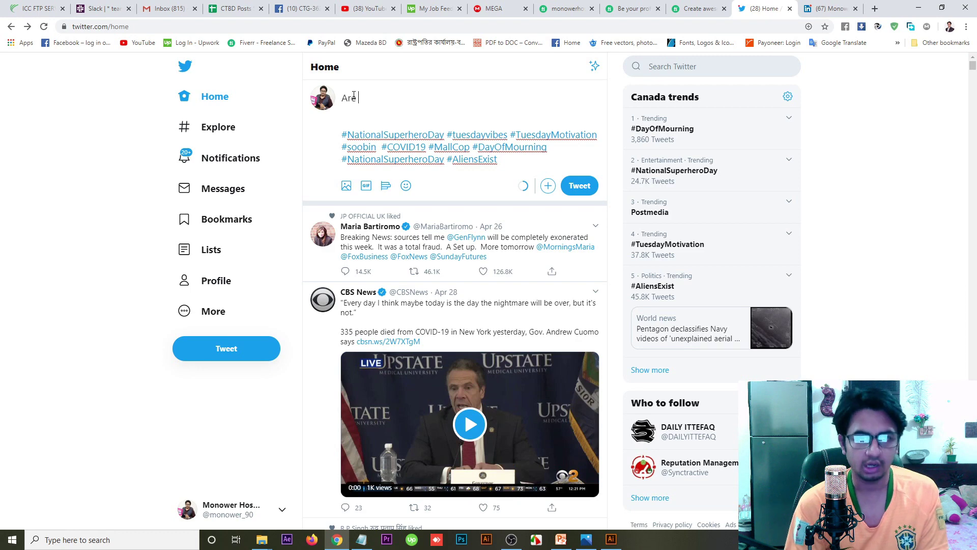
type("you loo")
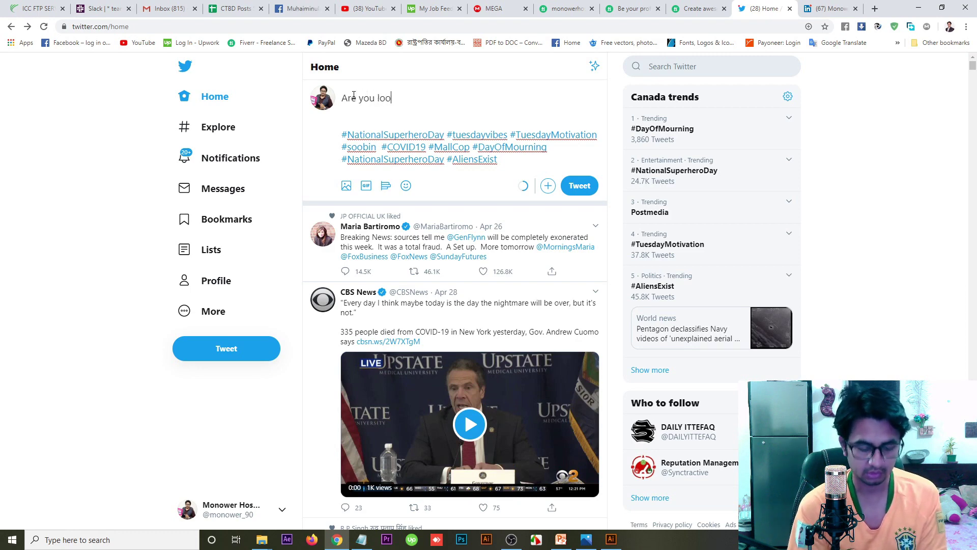
type("king")
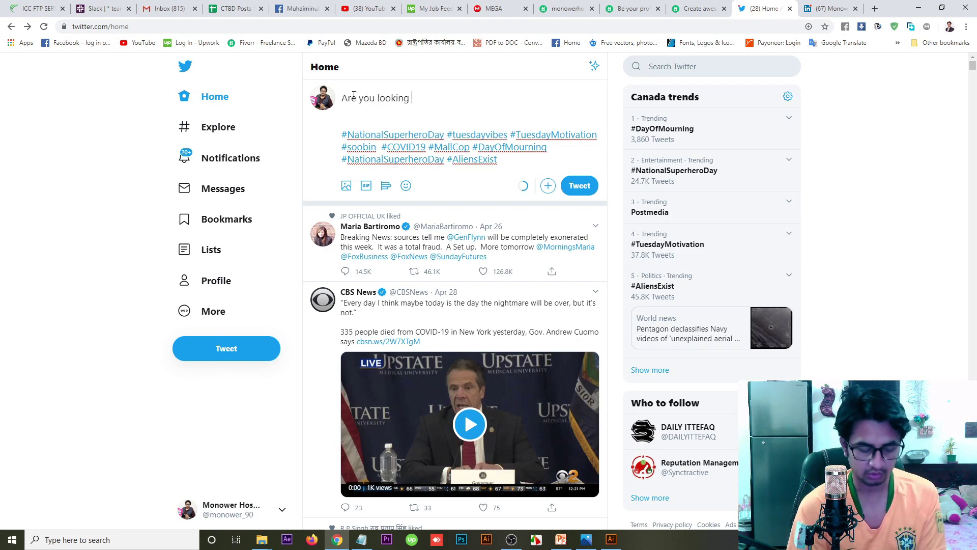
type(" for")
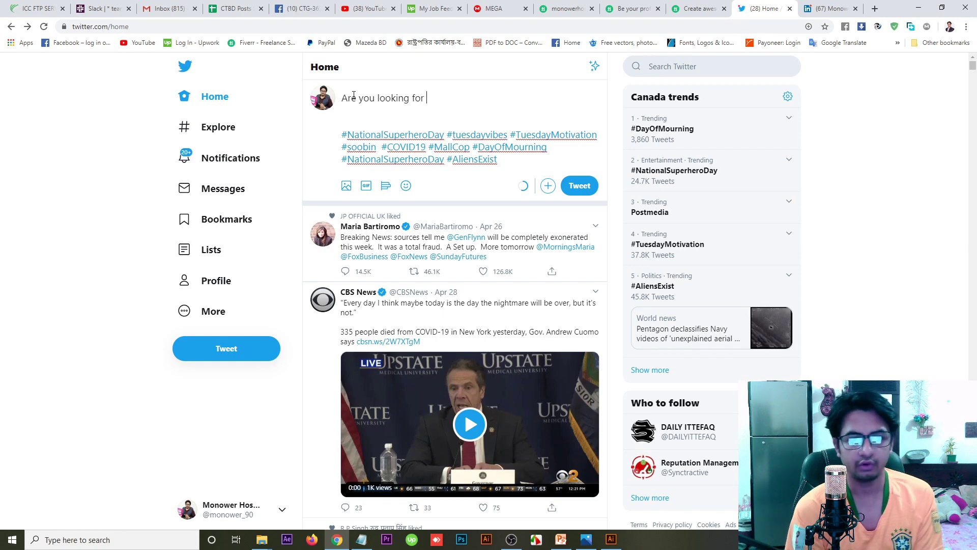
type(" Cre")
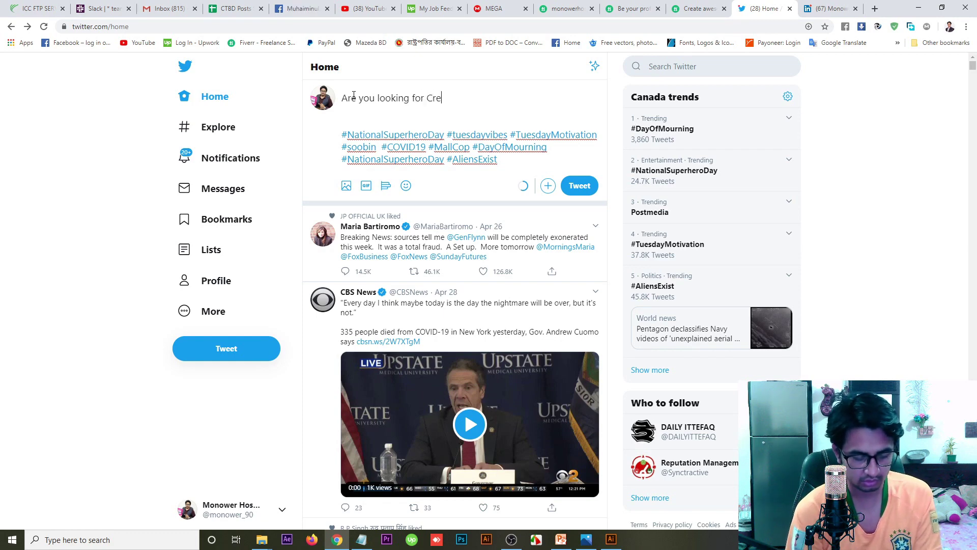
type("ative")
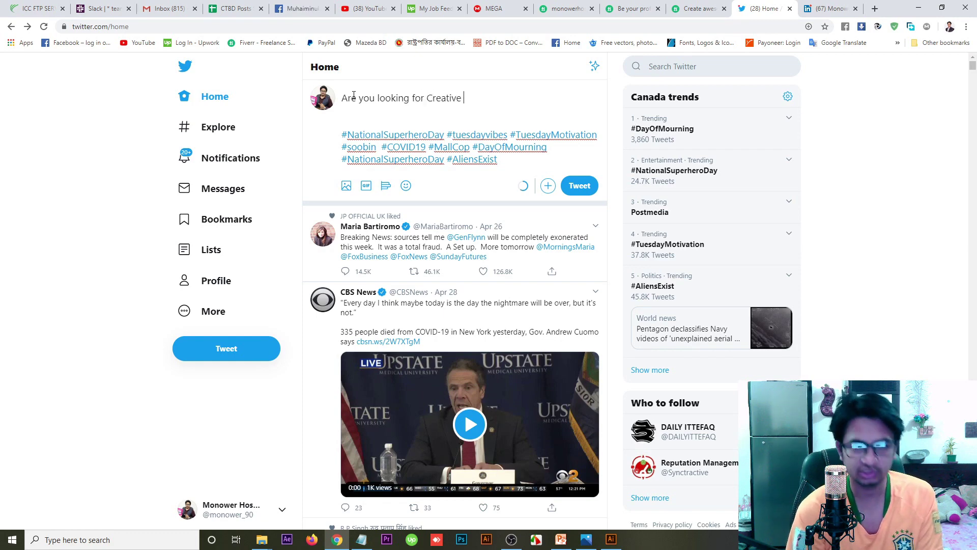
type(" Logo D")
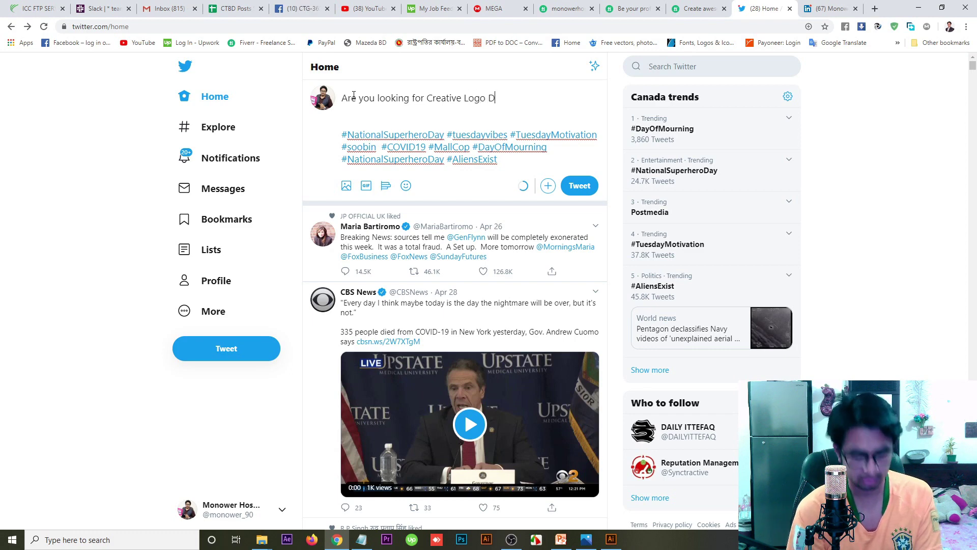
type("esigner.")
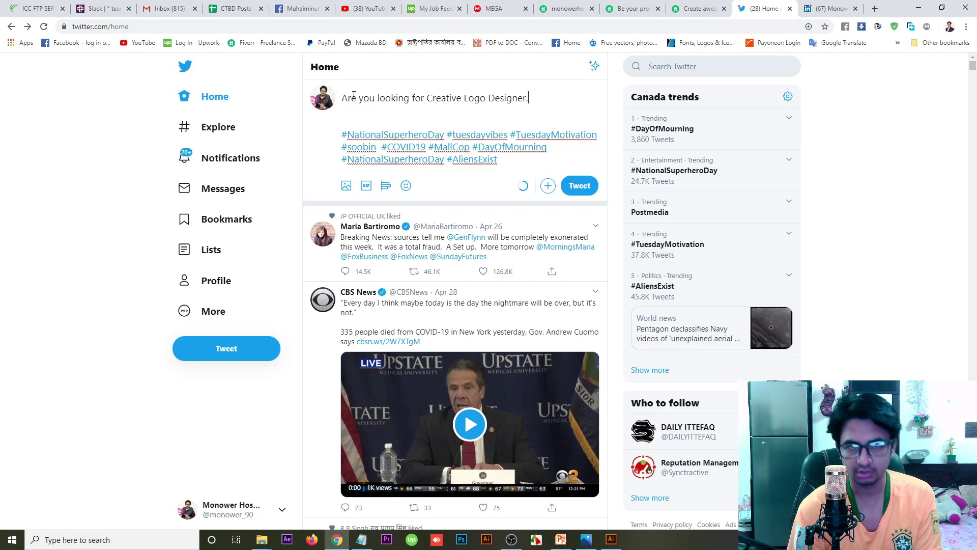
key("BackSpace")
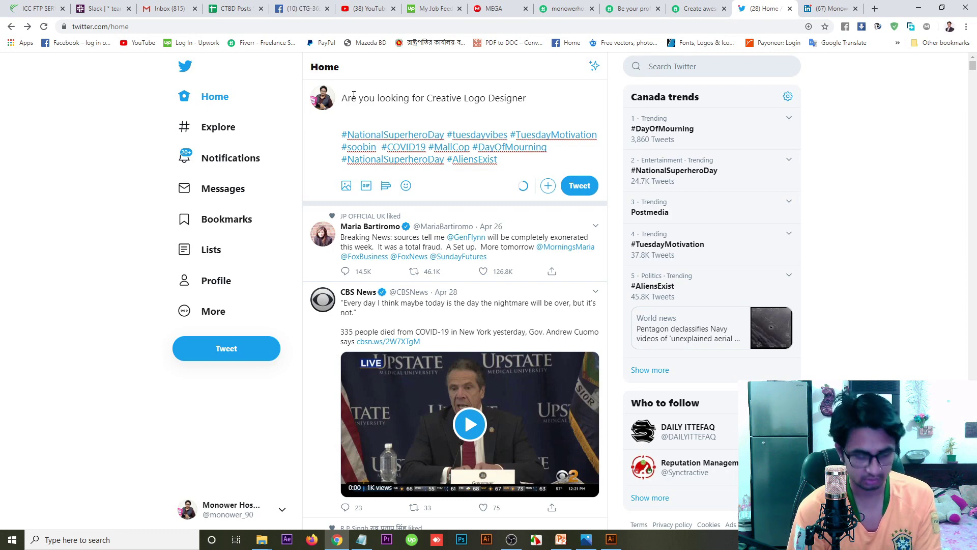
type("!")
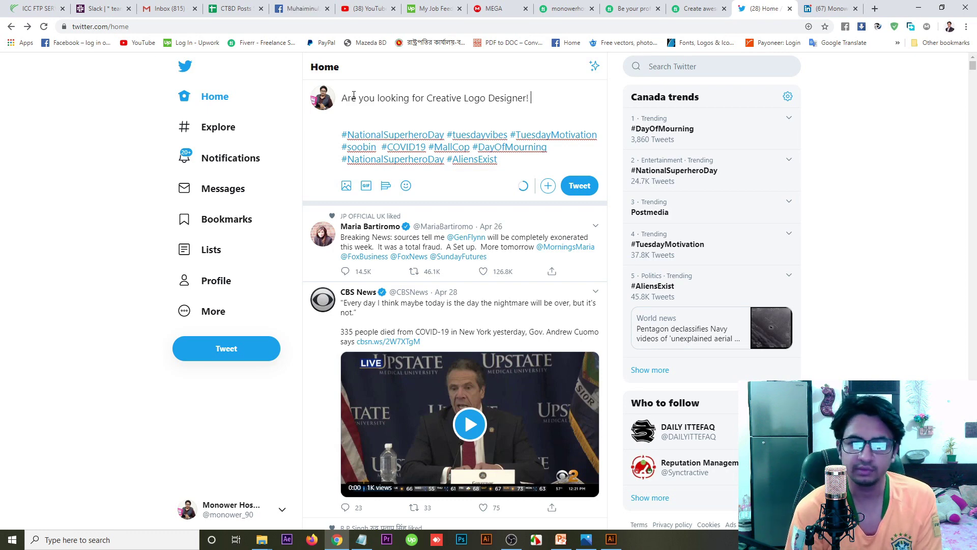
Start a second line in the tweet draft reading "You are in right place."
key("Return")
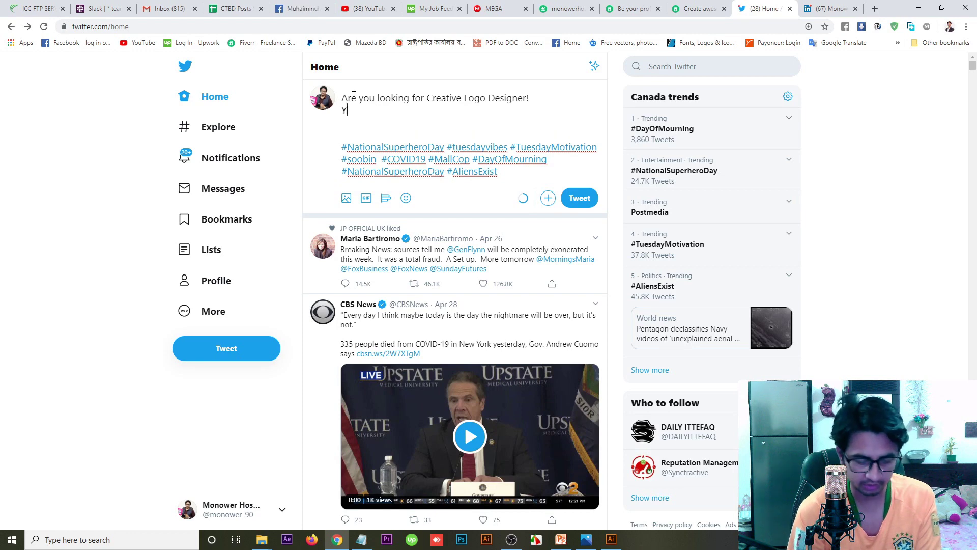
type("You ar")
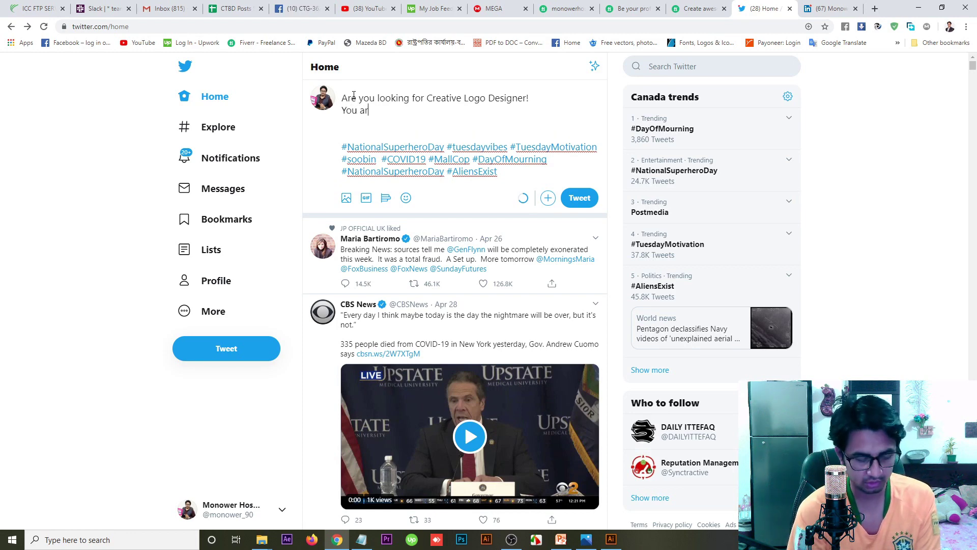
type("e in")
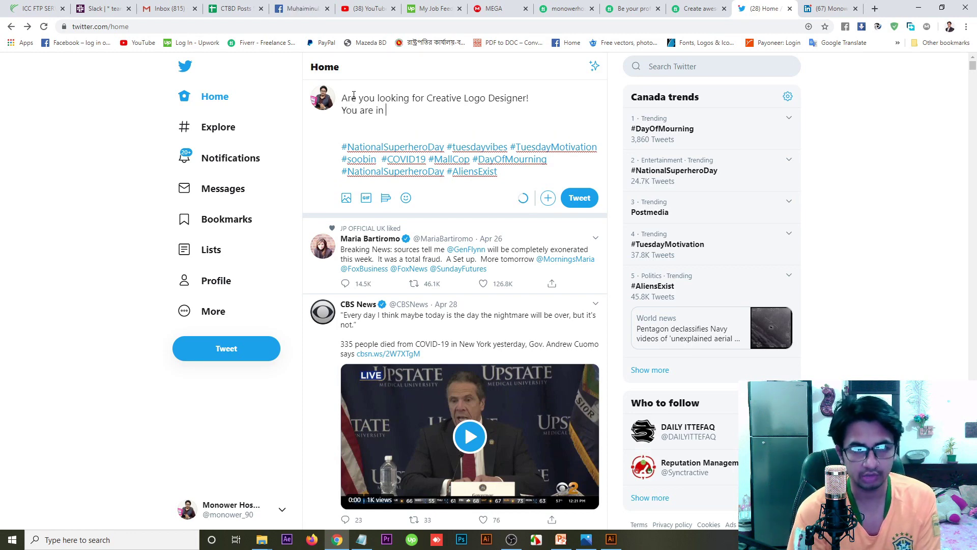
type(" righ")
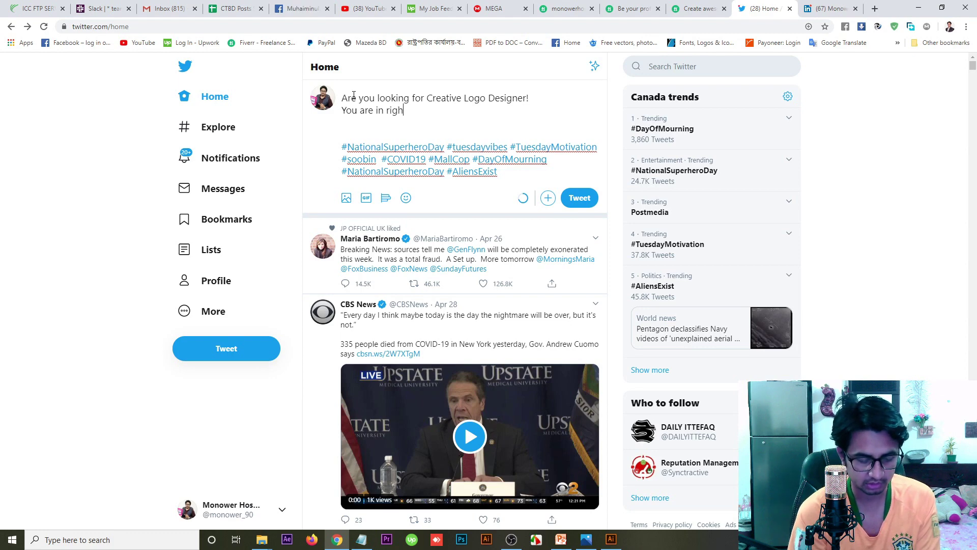
type("t pla")
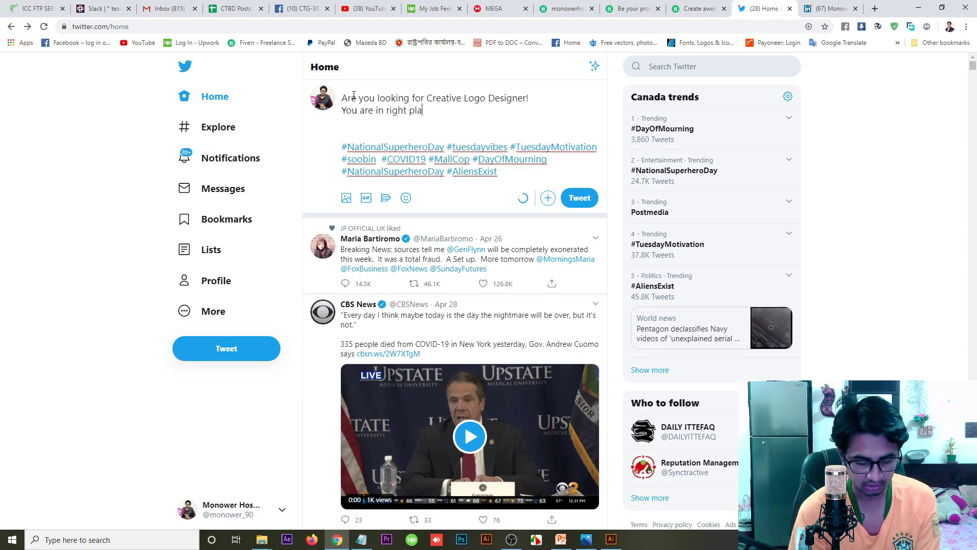
type("ce")
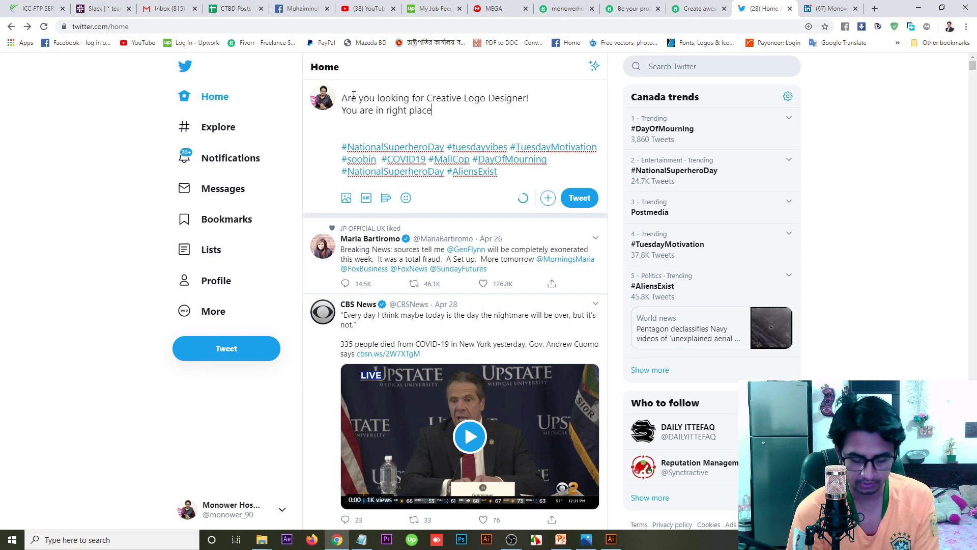
type(" .")
key("BackSpace")
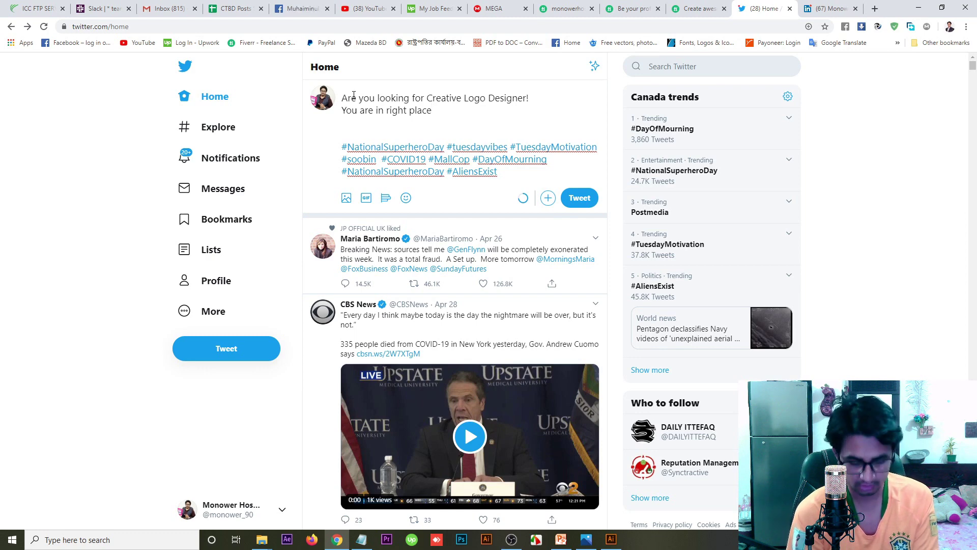
Continue the second line of the tweet with "if you want Logo Design Service You can Order Me."
type("if ")
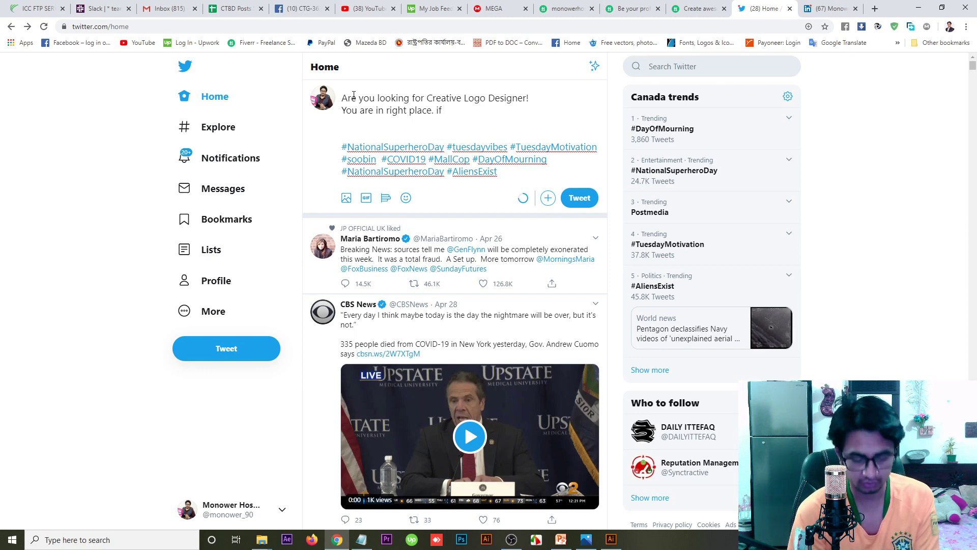
type("you")
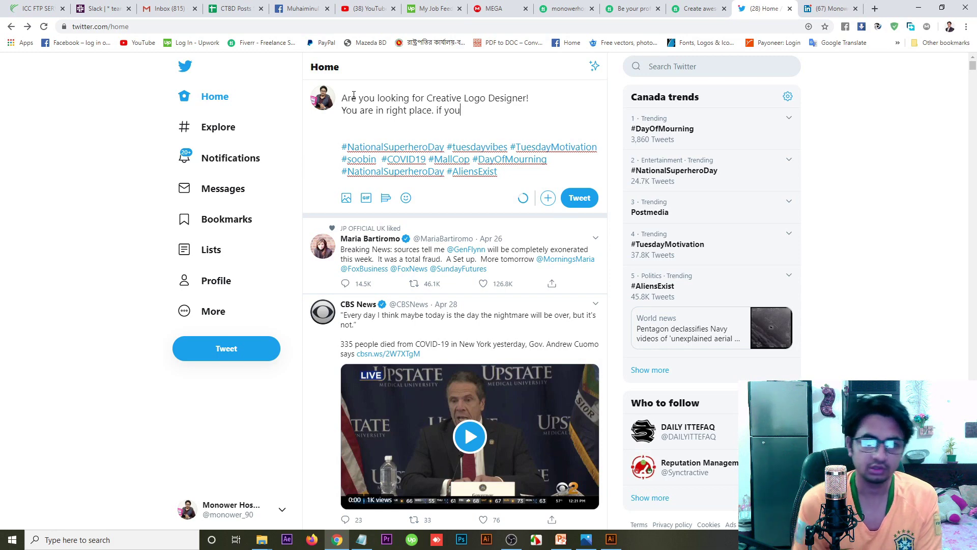
type(" want Logo Design Service")
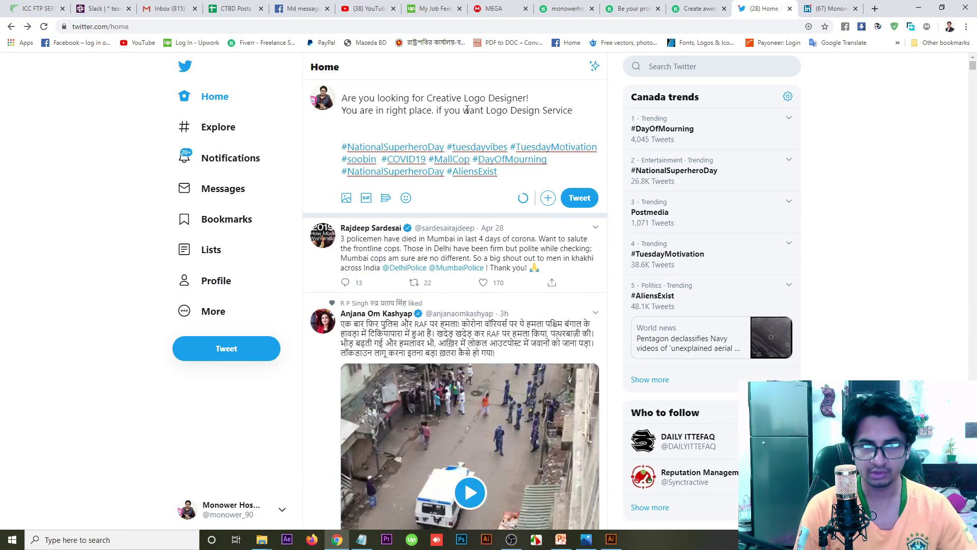
type(" You")
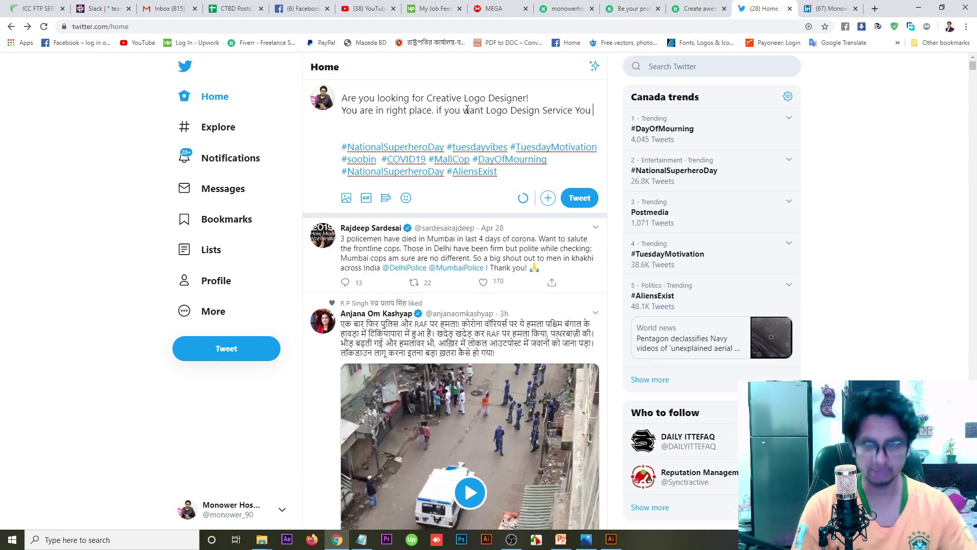
type(" can")
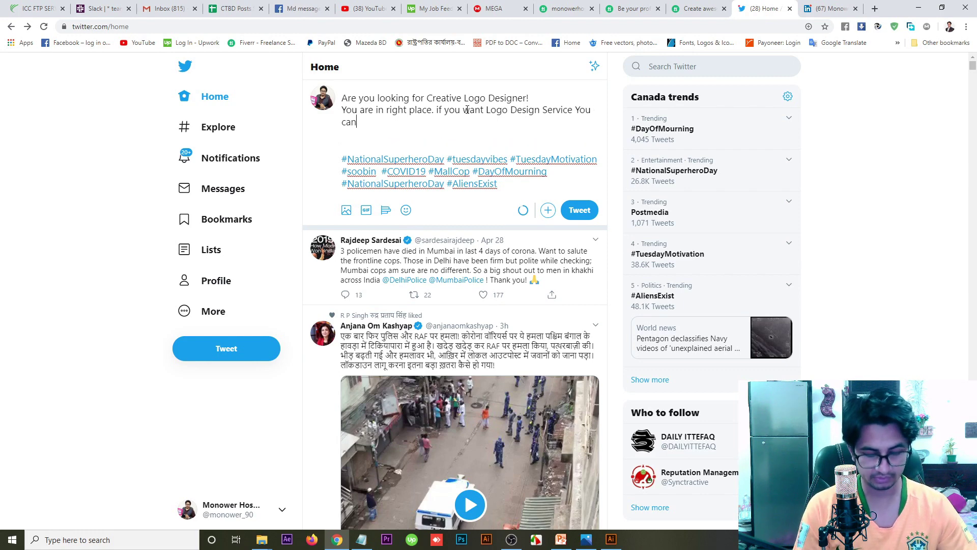
type("Order")
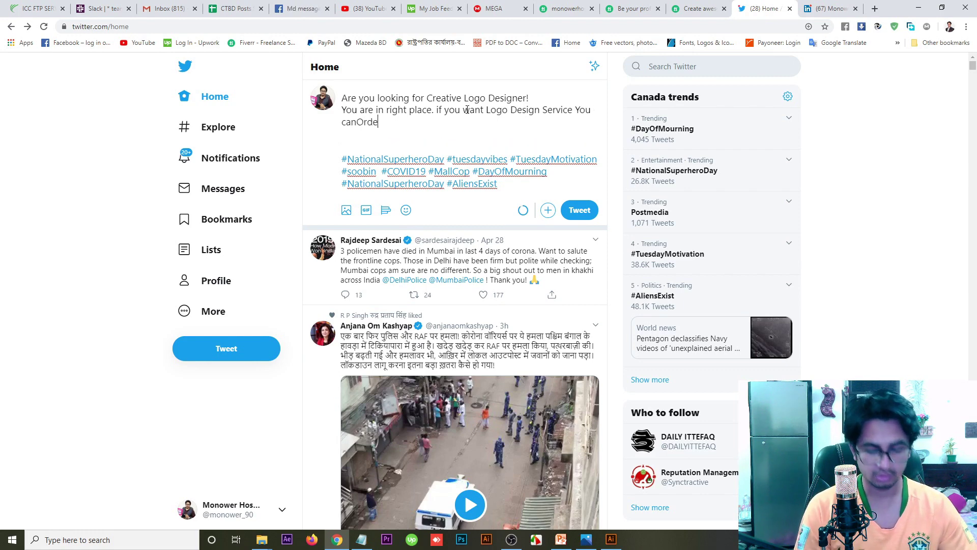
key("Left")
key("Left")
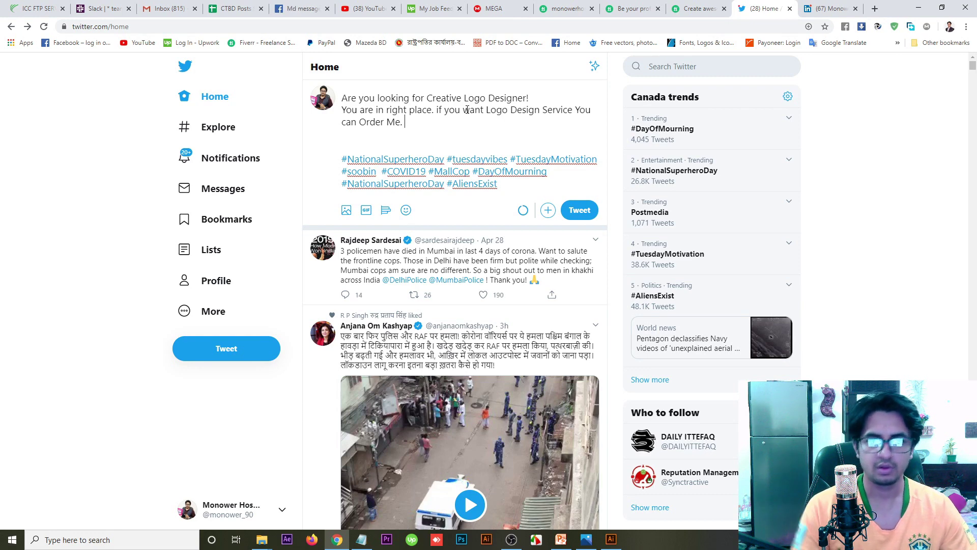
Widen the gap between the sales message and the hashtags to three blank lines
key("Return")
key("Return")
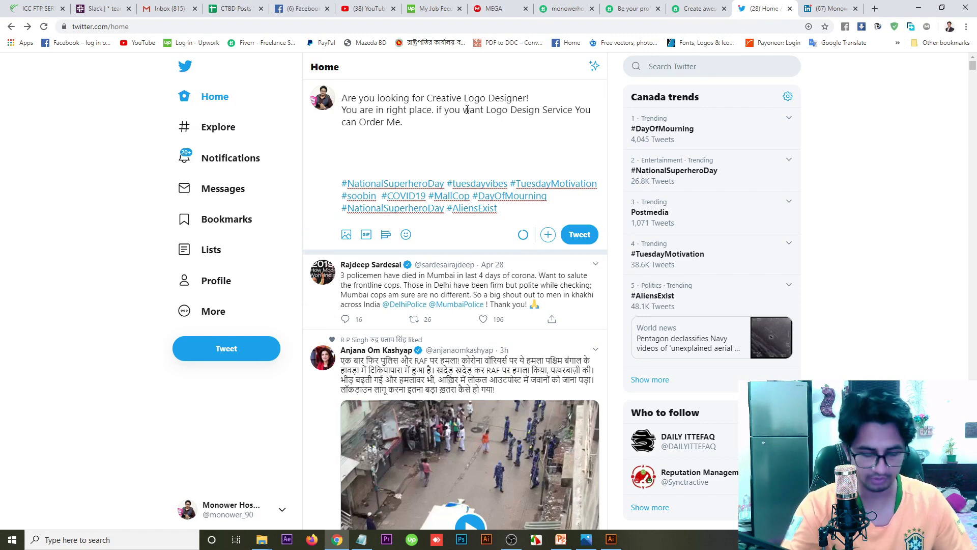
left_click(361, 172)
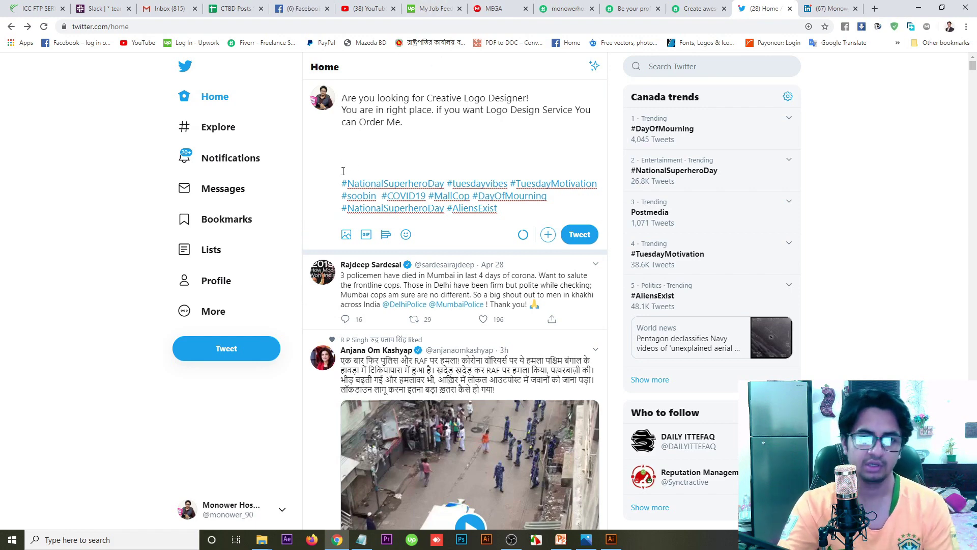
key("BackSpace")
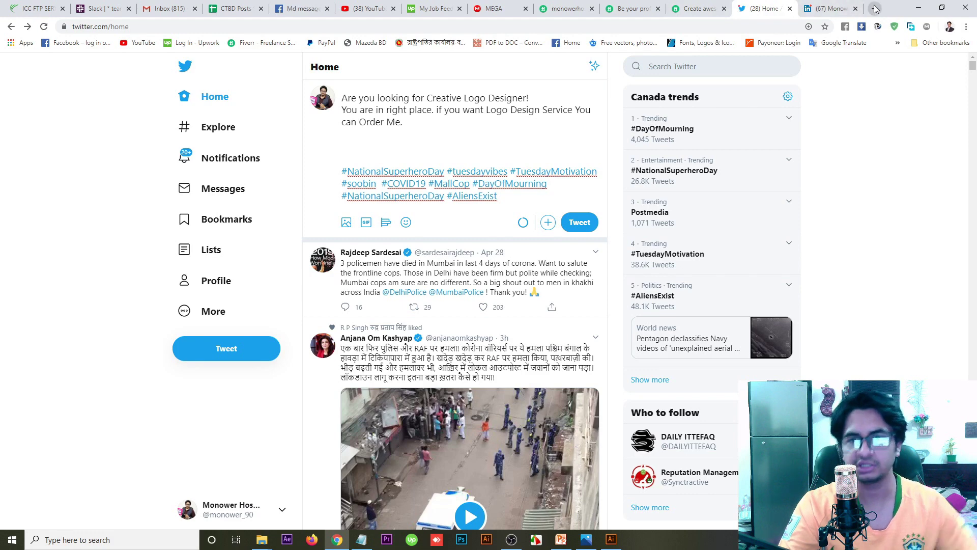
Look up the link shortener bit.do in a new browser tab and open the Bitly website
left_click(875, 8)
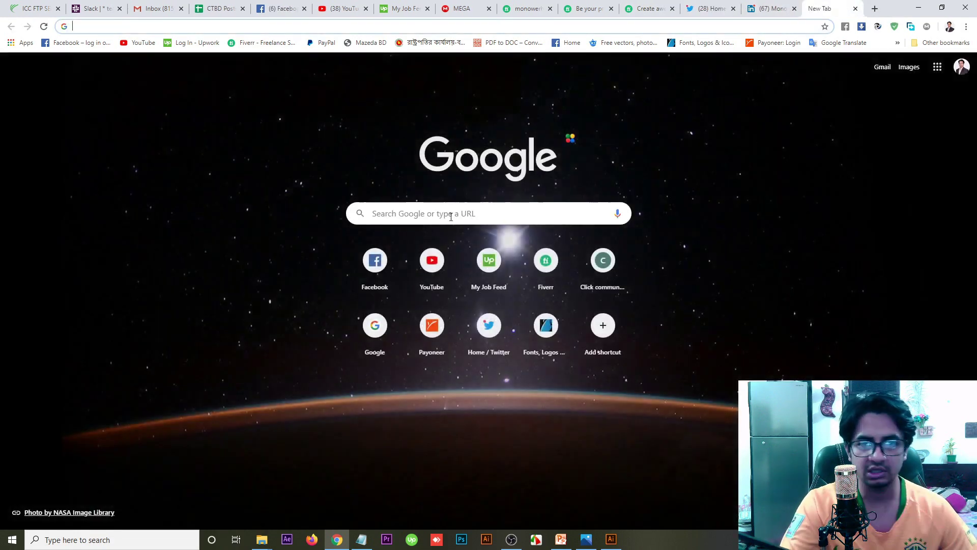
left_click(451, 216)
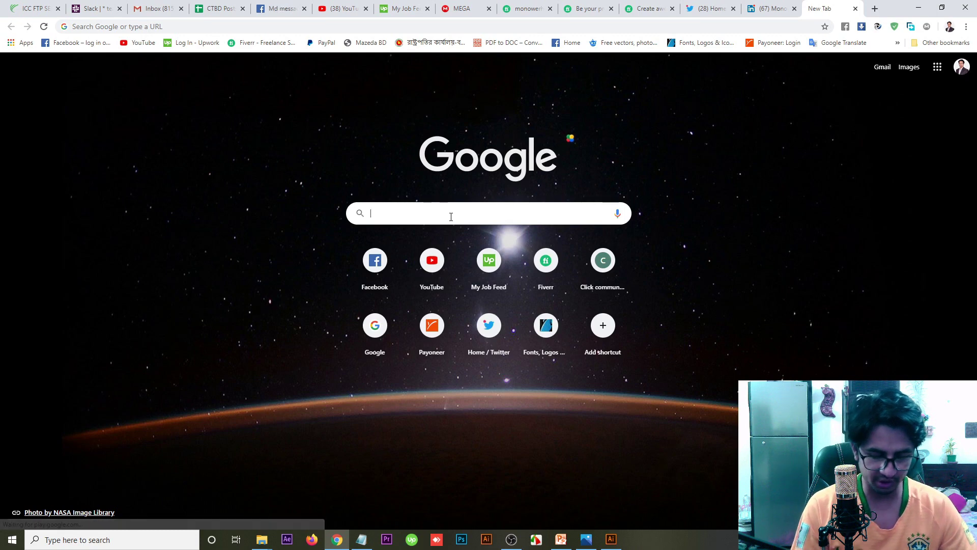
type("bit")
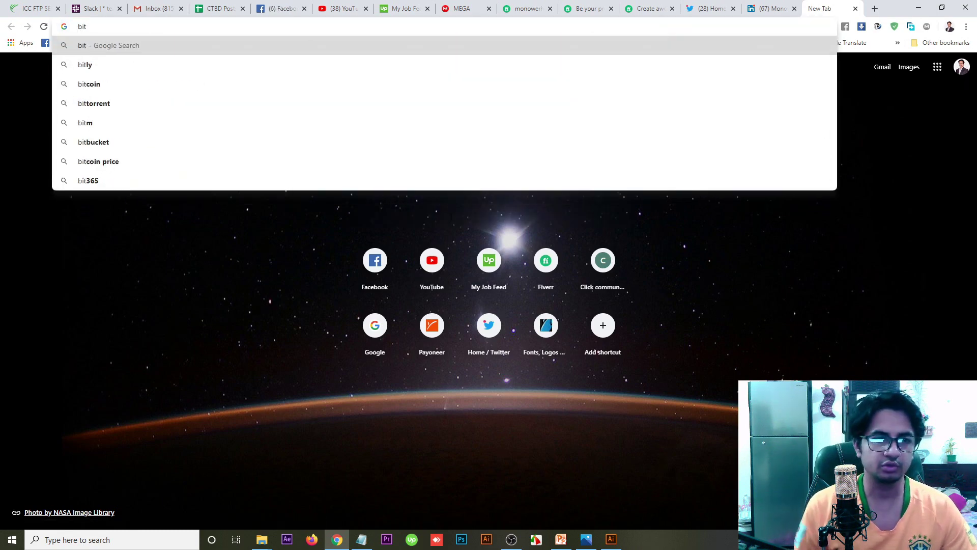
type(".do")
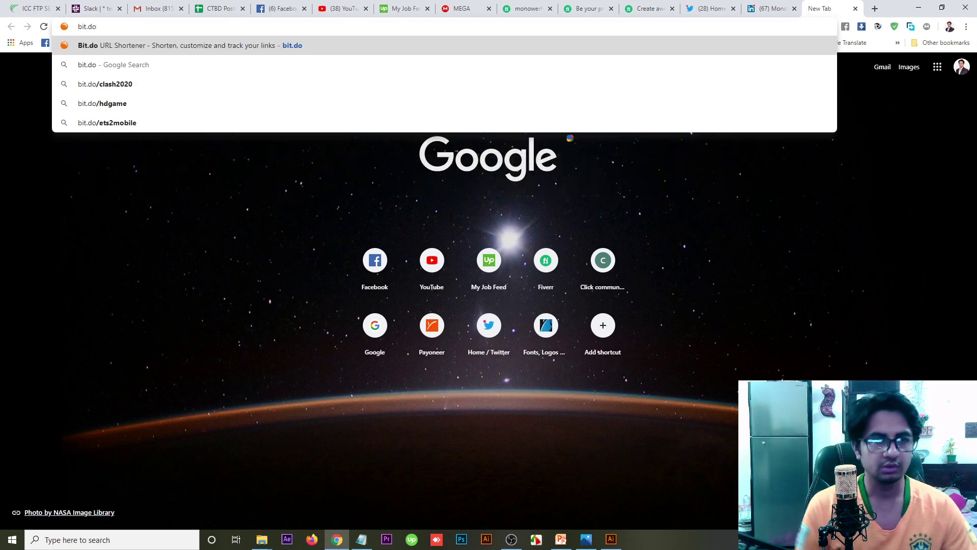
key("Down")
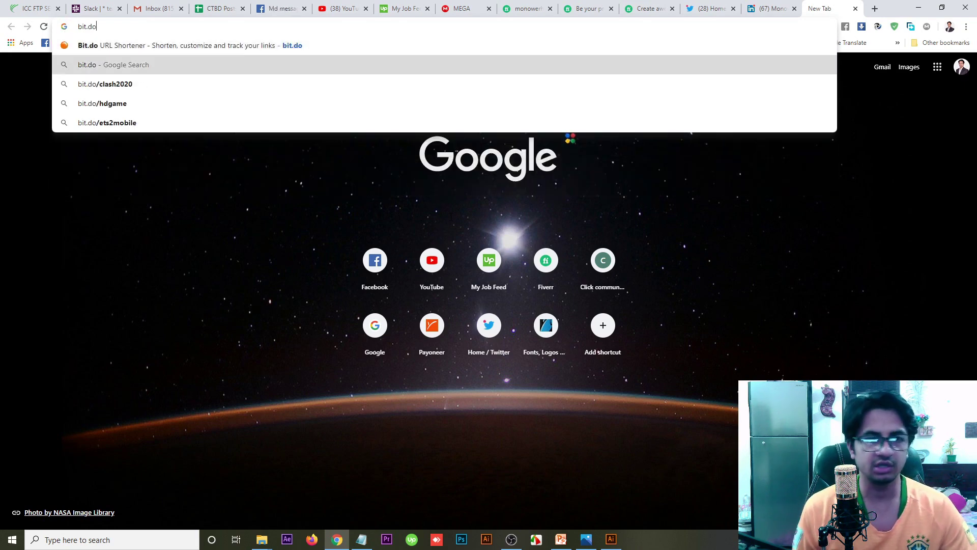
key("Up")
key("Return")
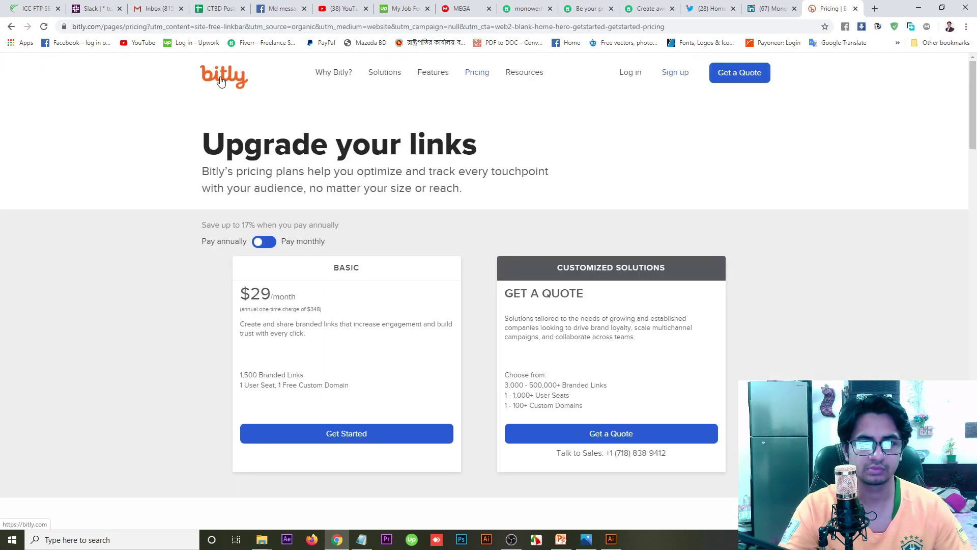
Shorten the Fiverr logo gig link on the Bitly home page and copy the resulting short link
left_click(221, 81)
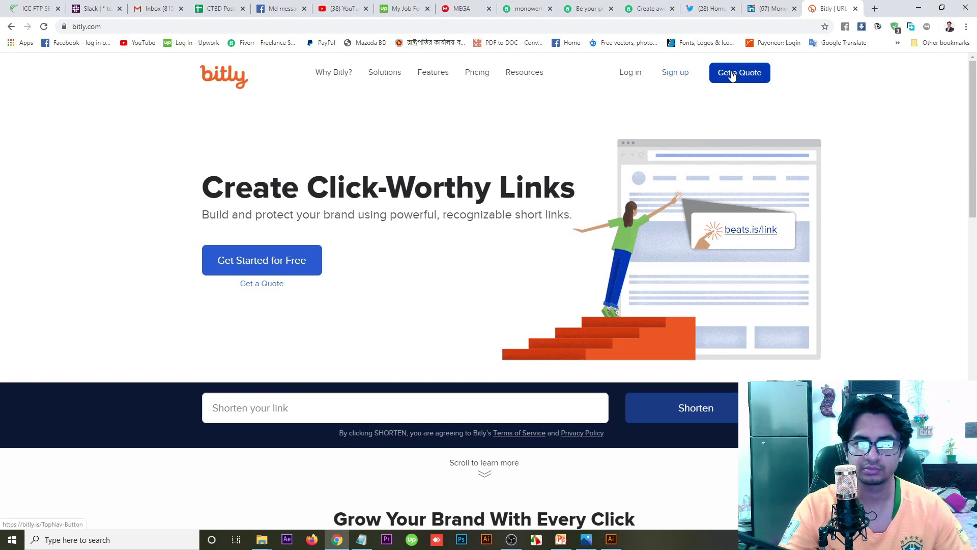
scroll(600, 281, "down", 4)
left_click(333, 212)
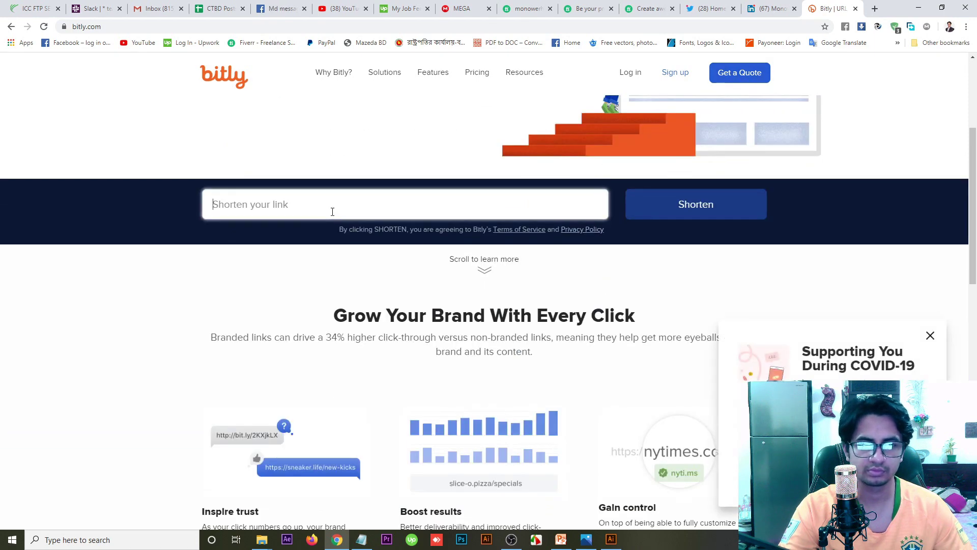
type("https://www.fiverr.com/monowerhossain/do-a-awesome-logo-for-your-business")
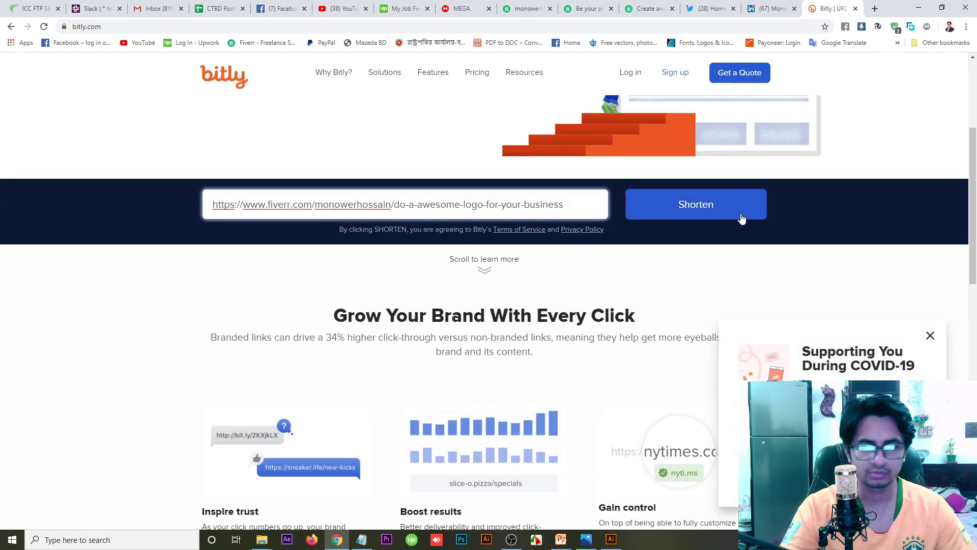
left_click(715, 207)
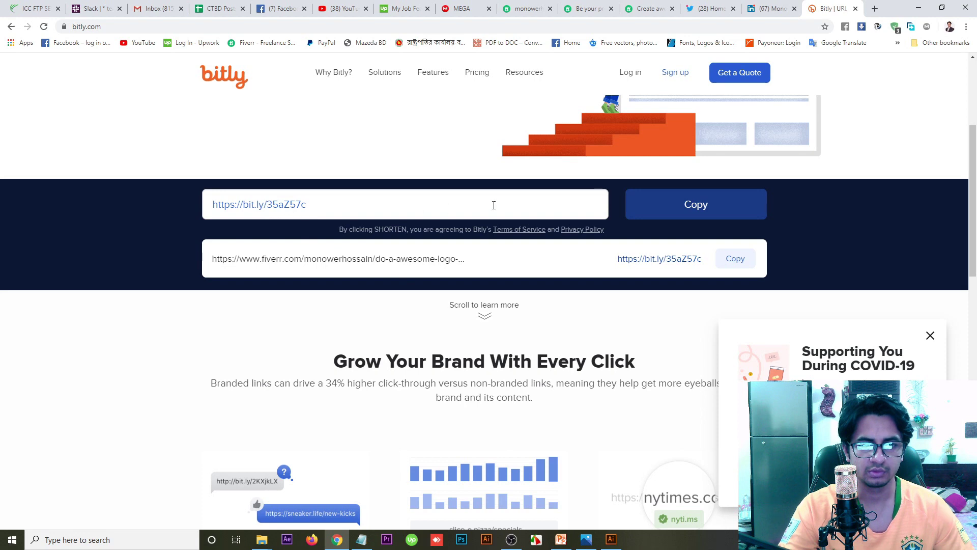
left_click(697, 204)
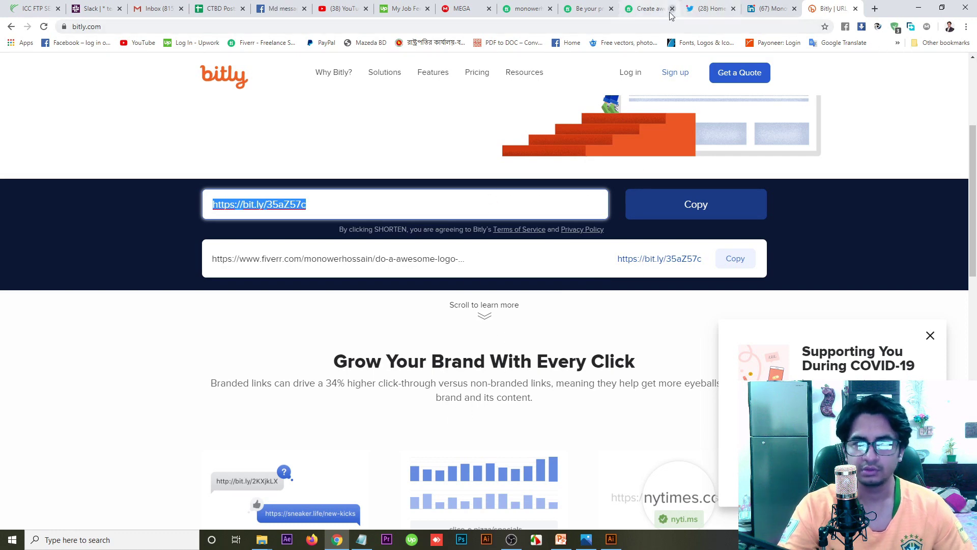
Return to the tweet draft, paste the short link between the message and hashtags, and put "Order Now" before it
left_click(709, 9)
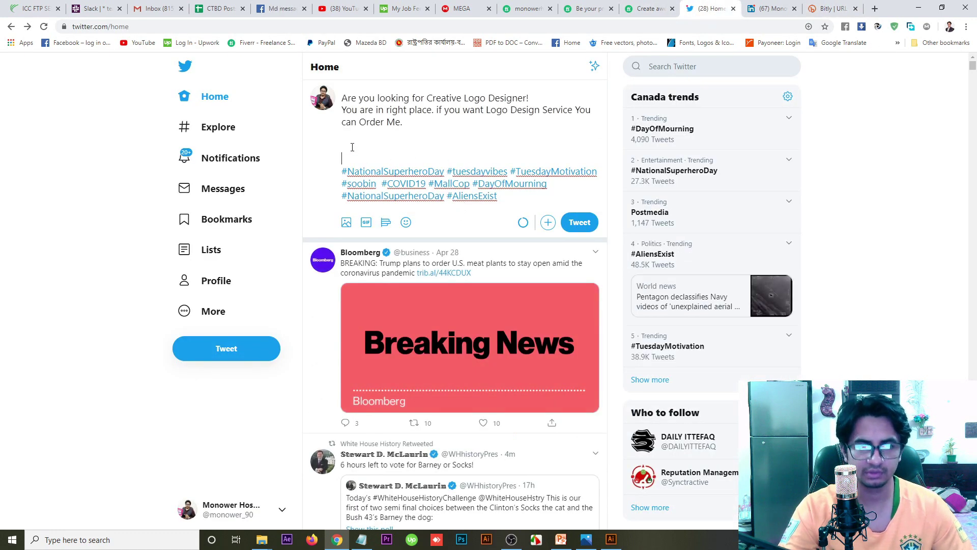
left_click(352, 147)
key("ctrl+v")
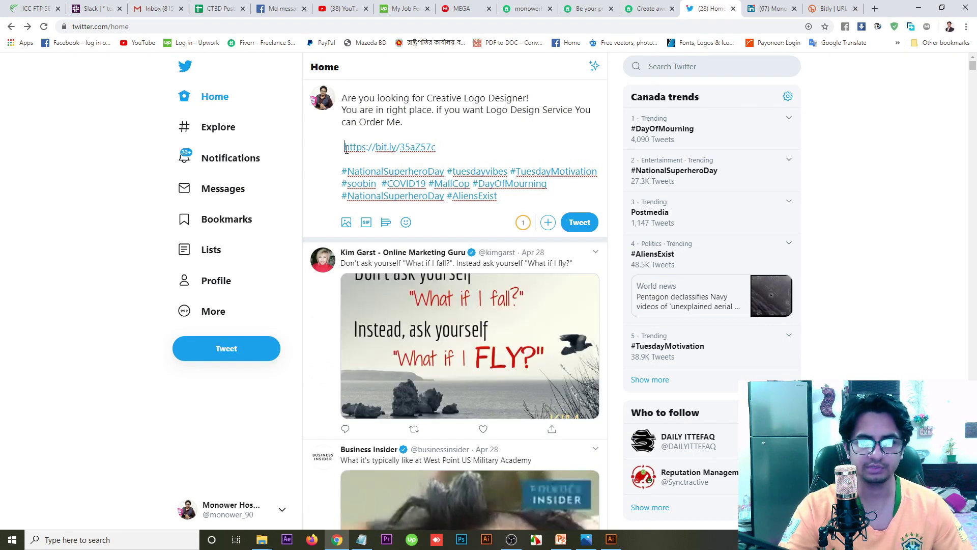
type("Or")
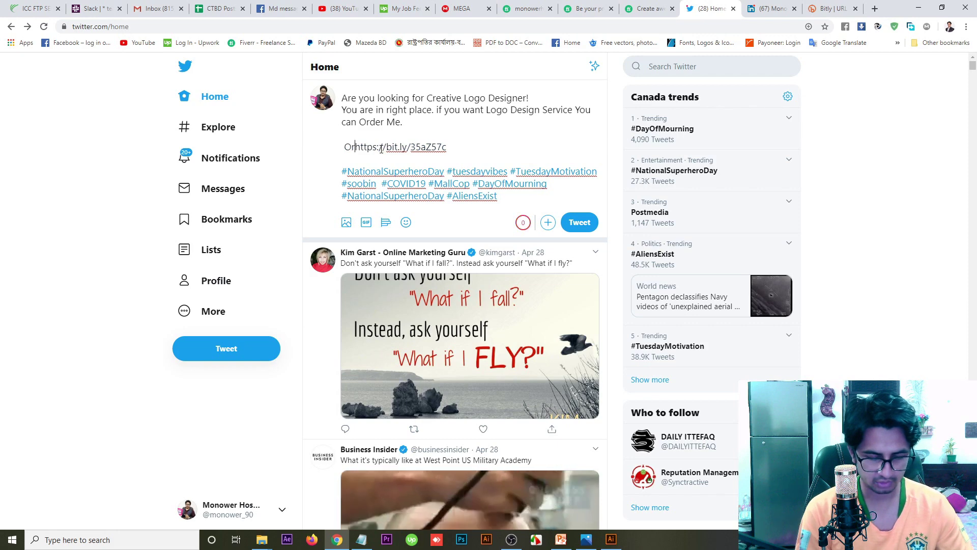
type("der ")
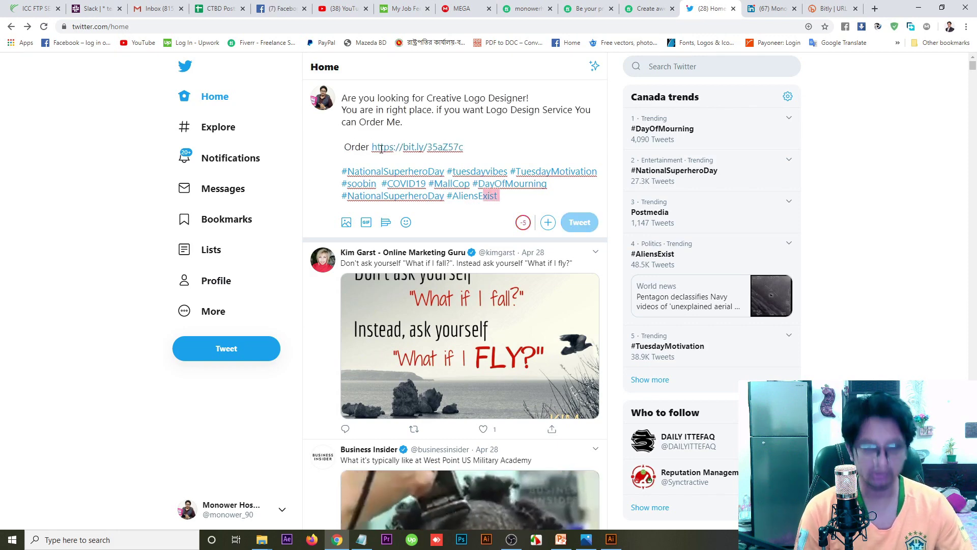
type("Now")
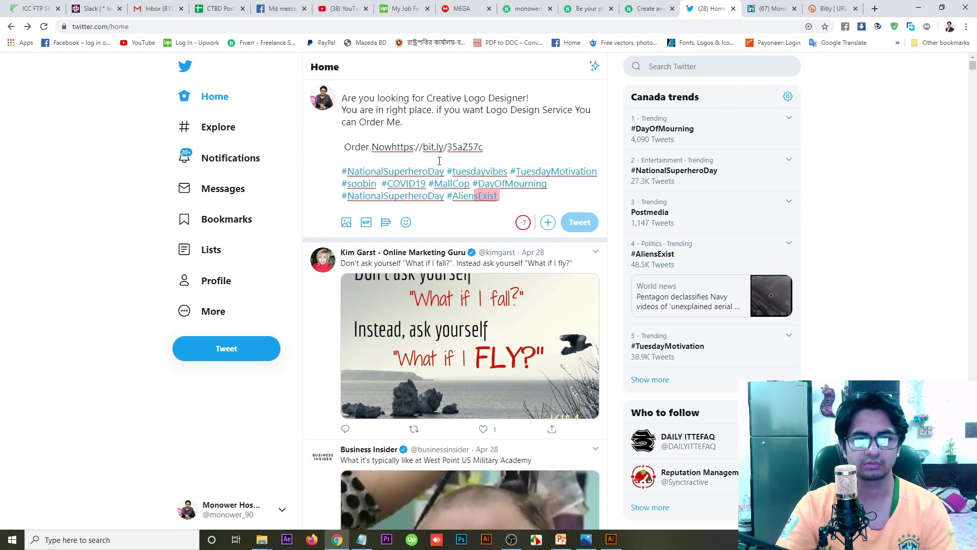
Remove the blank line and leading space before "Order Now", keeping one blank line between the link and the hashtags
left_click(346, 144)
key("BackSpace")
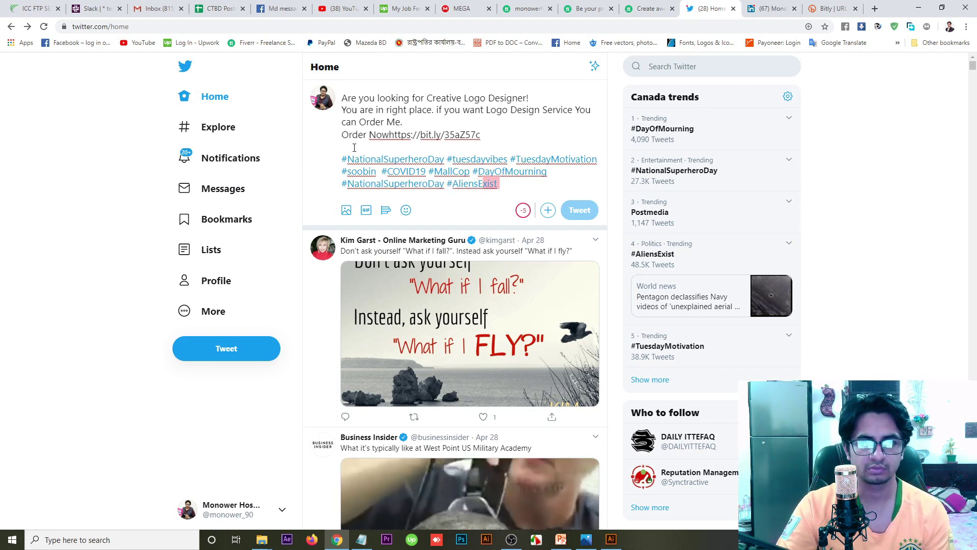
left_click(354, 148)
key("BackSpace")
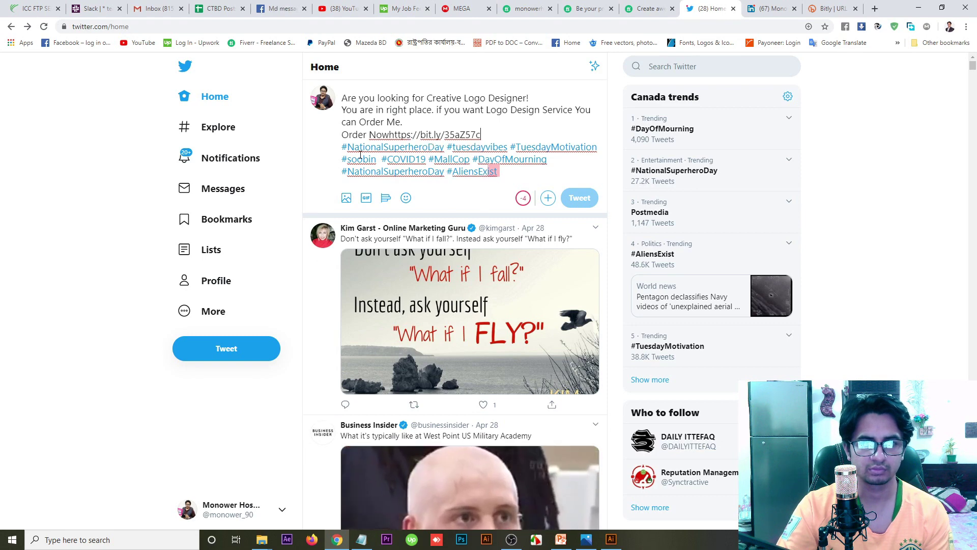
key("Return")
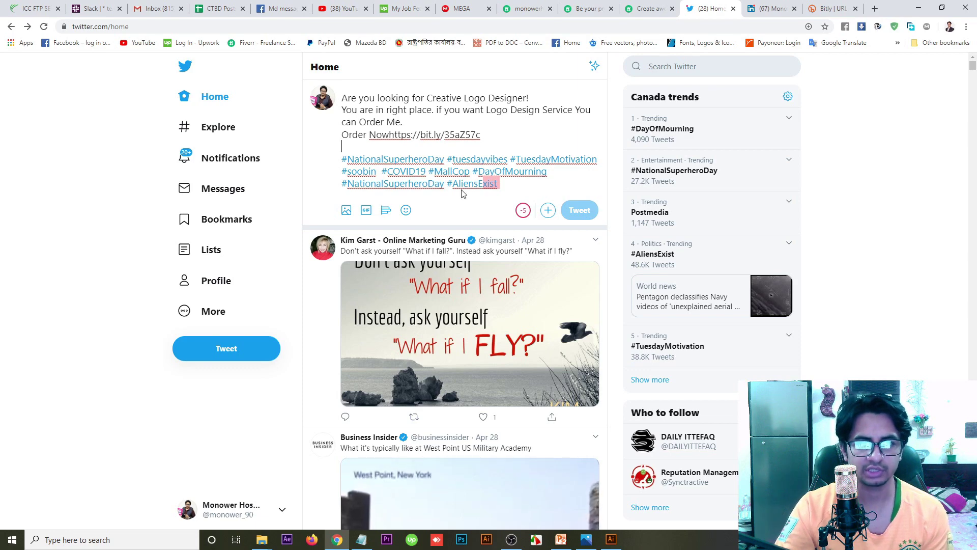
Trim the tweet by deleting the extra space before #COVID19 and the final hashtag #AliensExist
left_click(380, 170)
key("BackSpace")
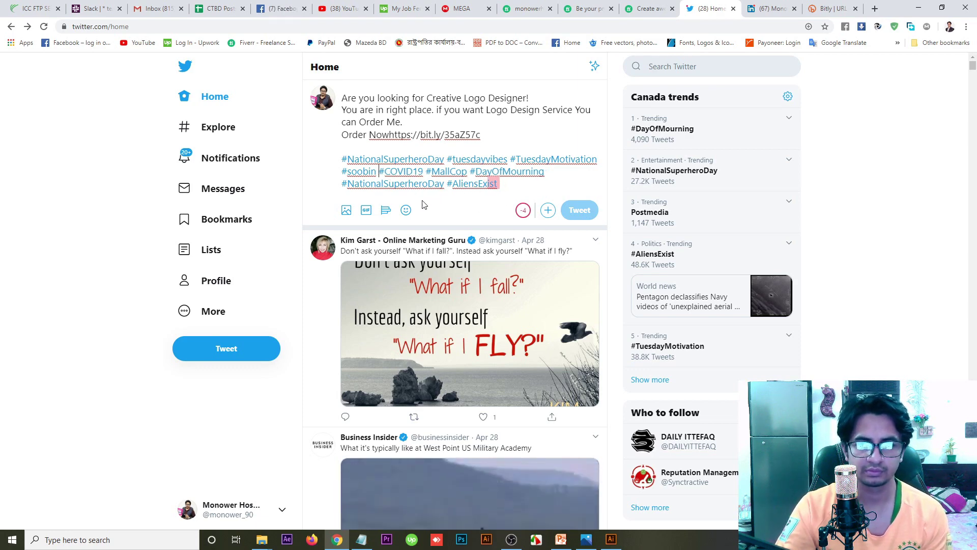
left_click_drag(448, 187, 505, 186)
key("BackSpace")
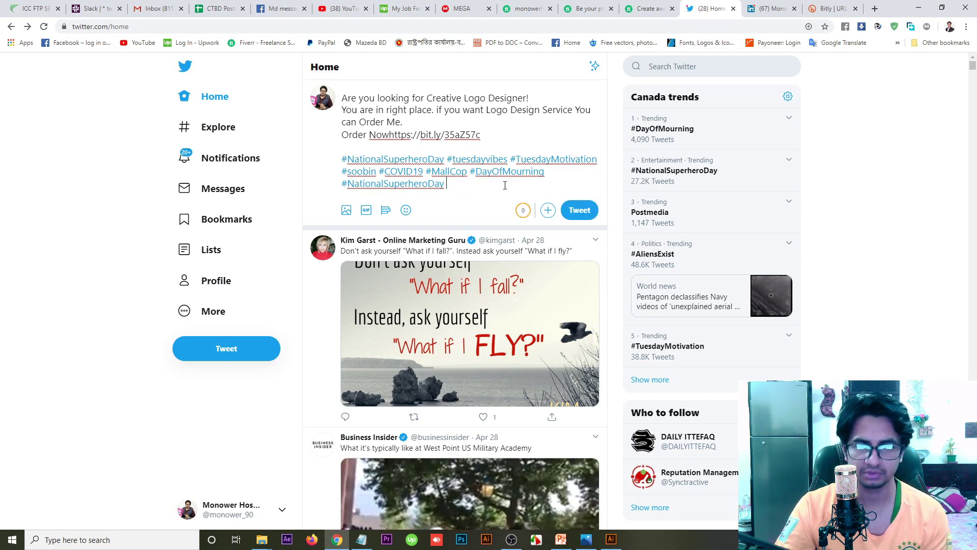
Insert a blank line above "Order Now" and separate those words from the short link with a spaced hyphen
left_click(343, 134)
key("Return")
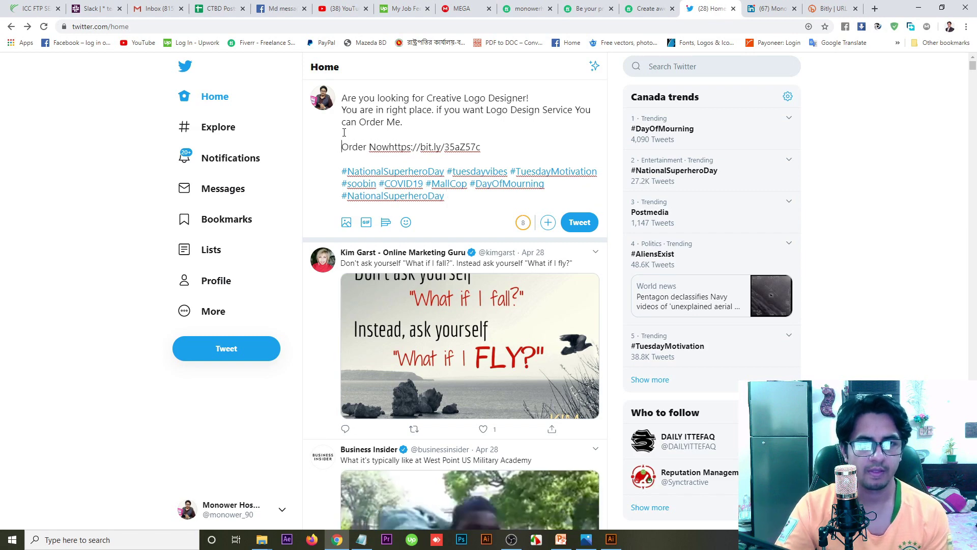
left_click(396, 147)
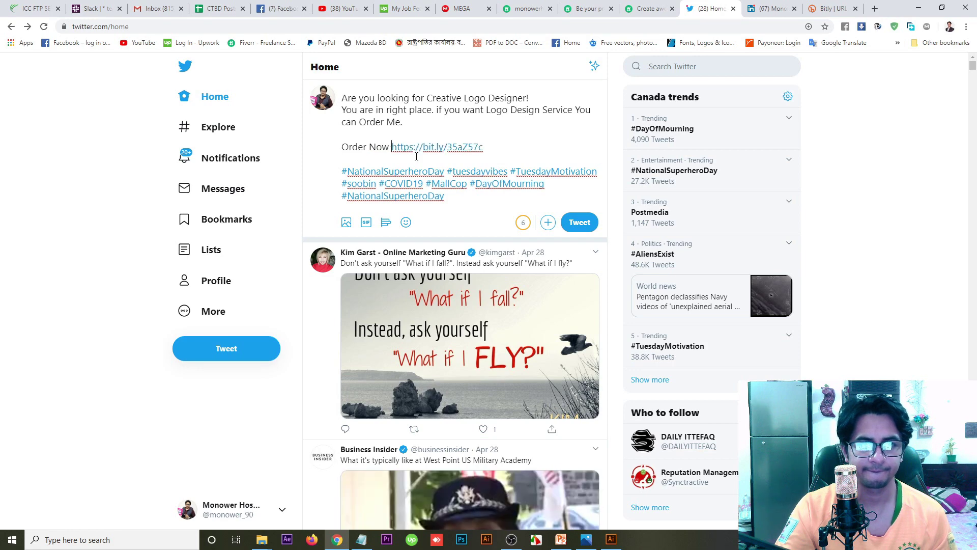
type("-")
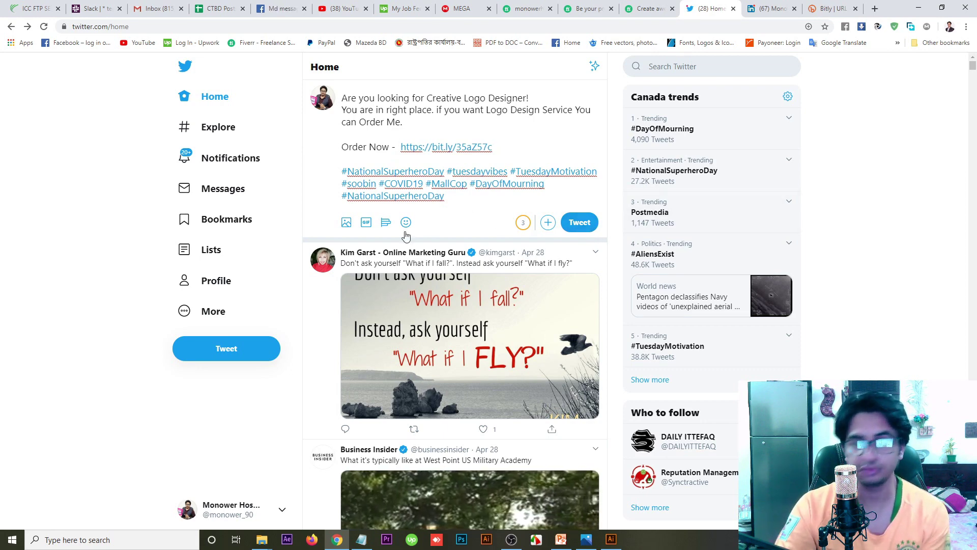
Attach the green lion image "design-an-impressive-logo (1)" from the Desktop's LOGO folder and publish the tweet
left_click(347, 223)
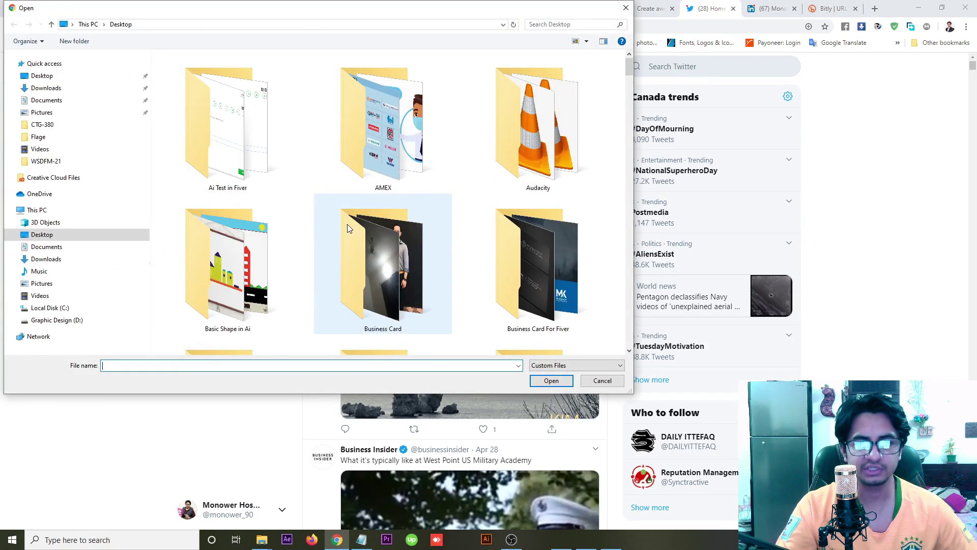
scroll(487, 245, "down", 3)
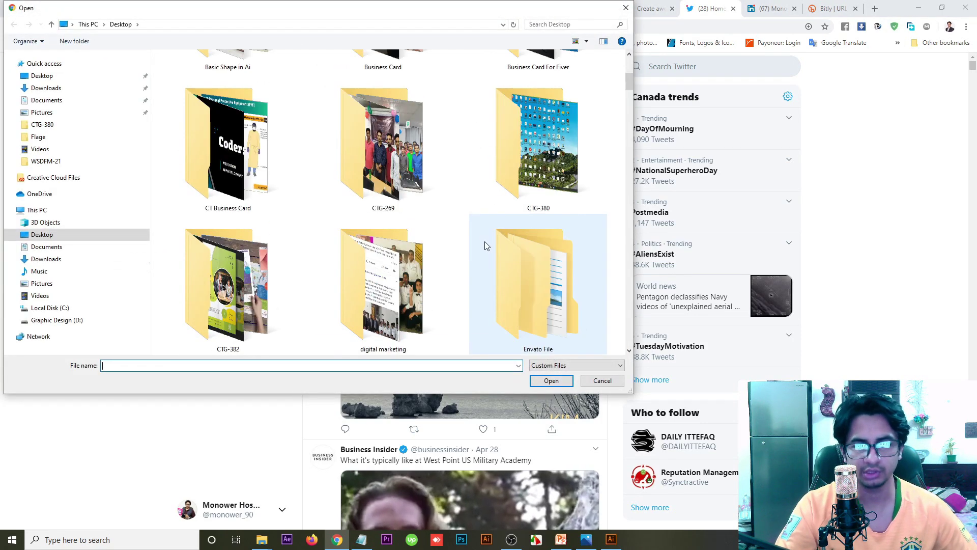
scroll(321, 315, "down", 1)
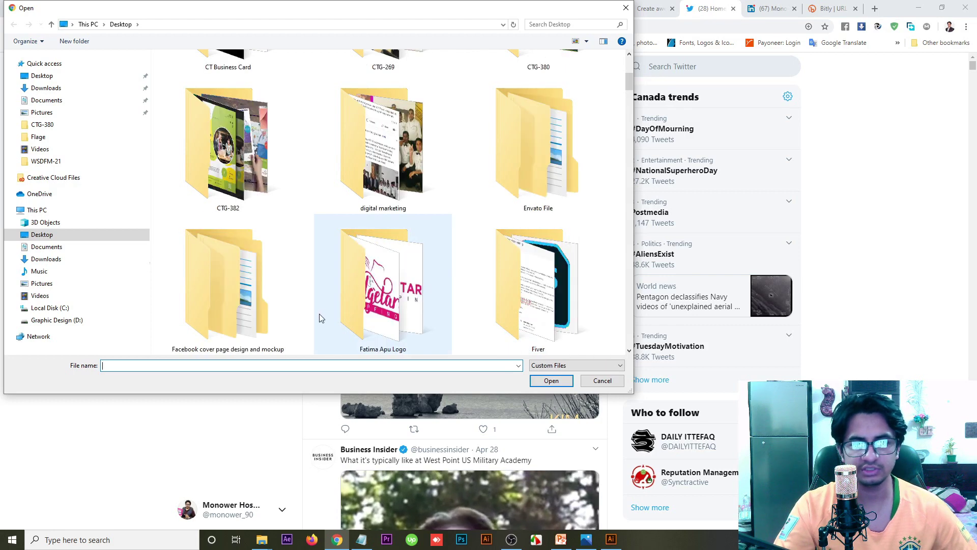
scroll(357, 320, "down", 1)
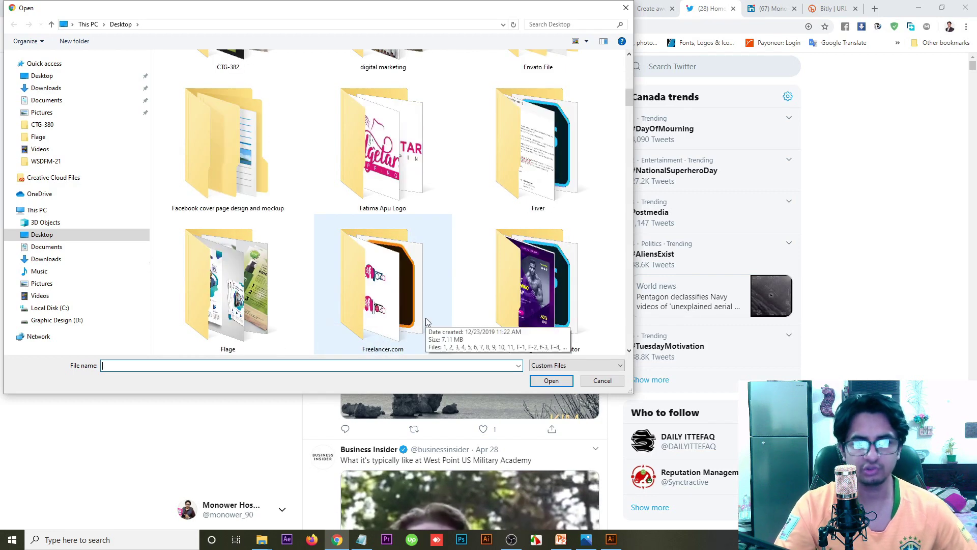
scroll(397, 325, "down", 1)
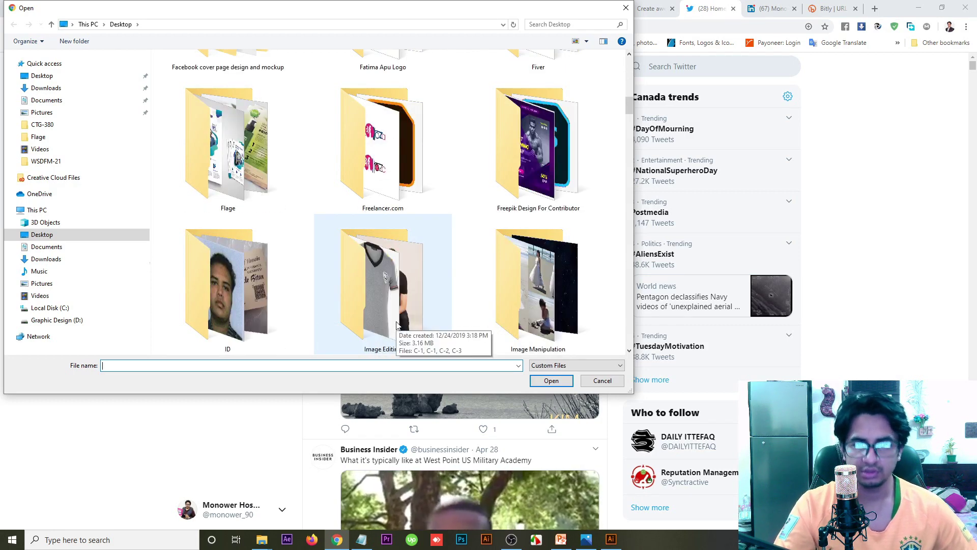
scroll(398, 325, "down", 2)
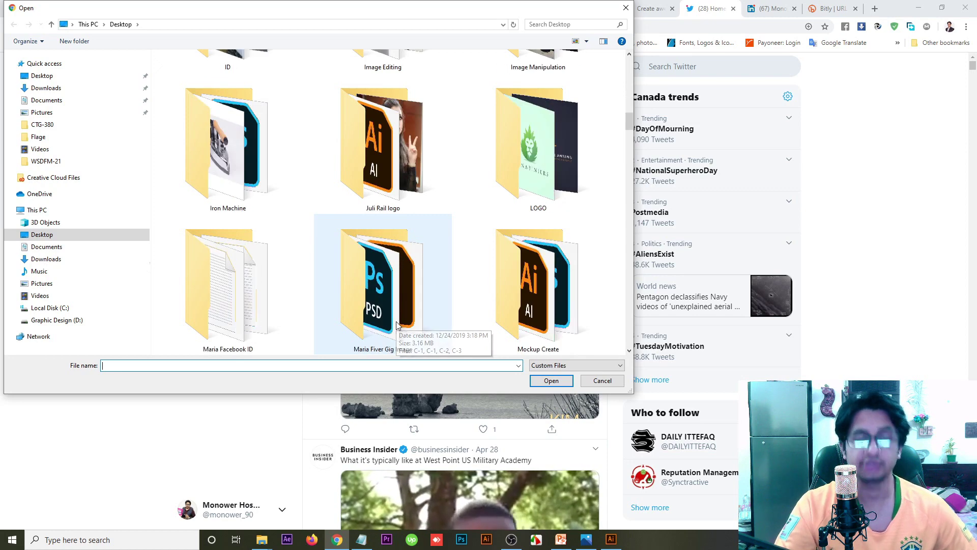
double_click(507, 181)
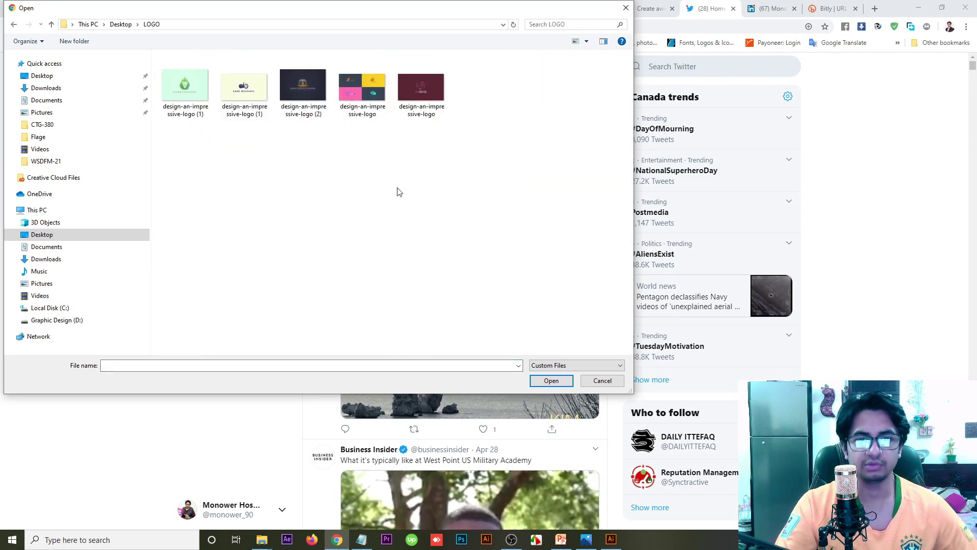
left_click(187, 89)
left_click(545, 383)
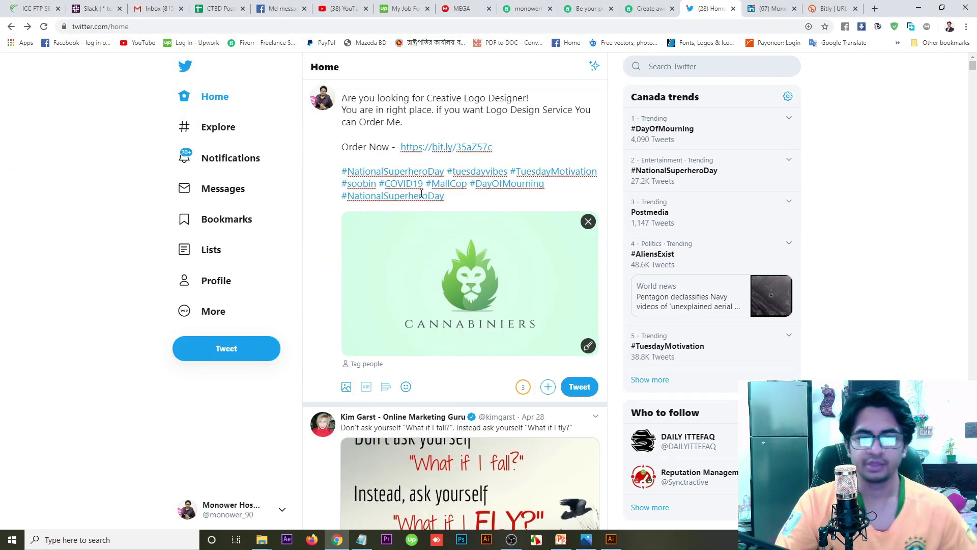
left_click(580, 387)
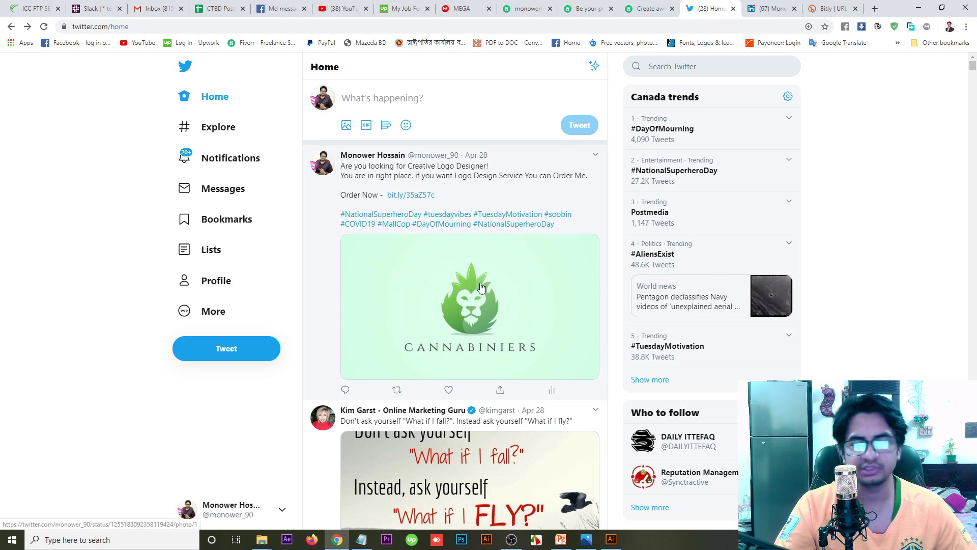
Open Twitter Analytics and check the activity details of April 2020's top media tweet and top tweet
left_click(213, 313)
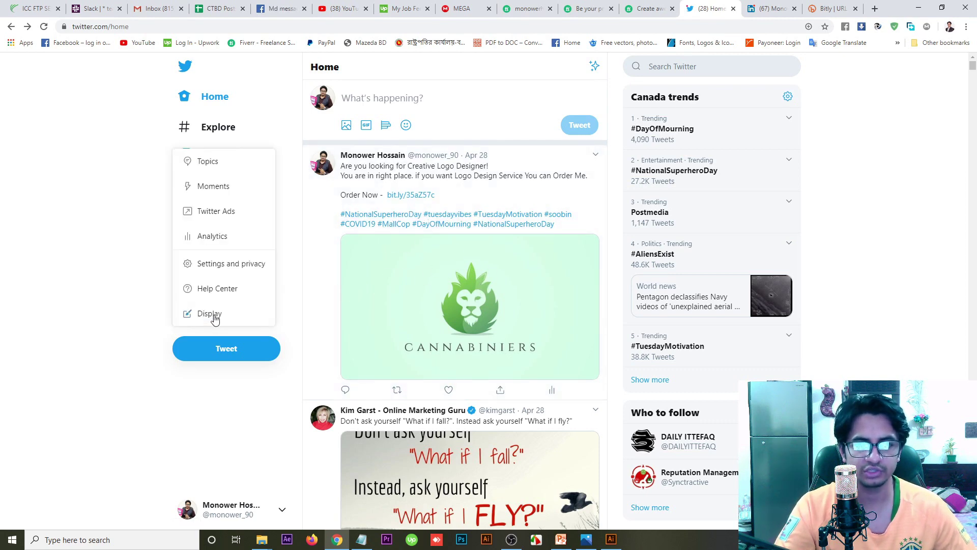
left_click(209, 246)
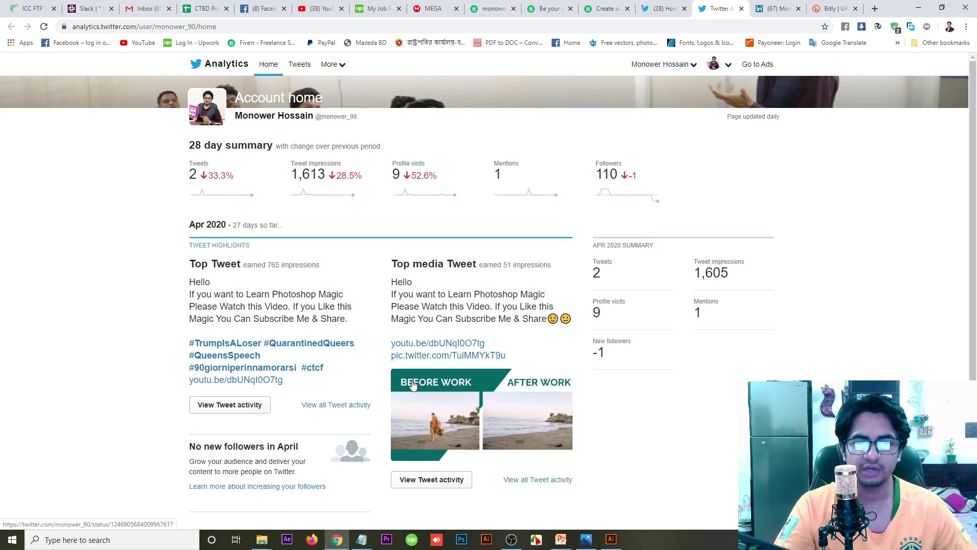
left_click(415, 489)
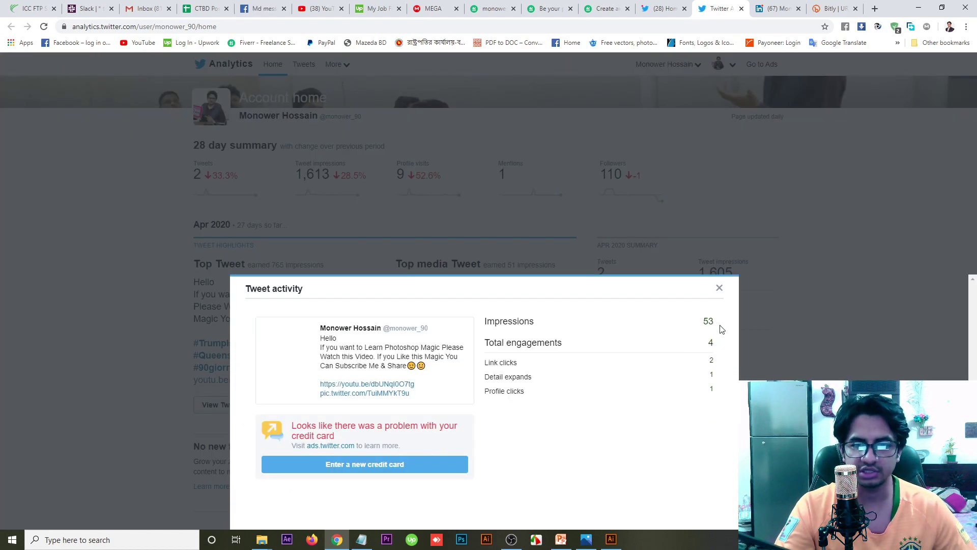
left_click(719, 289)
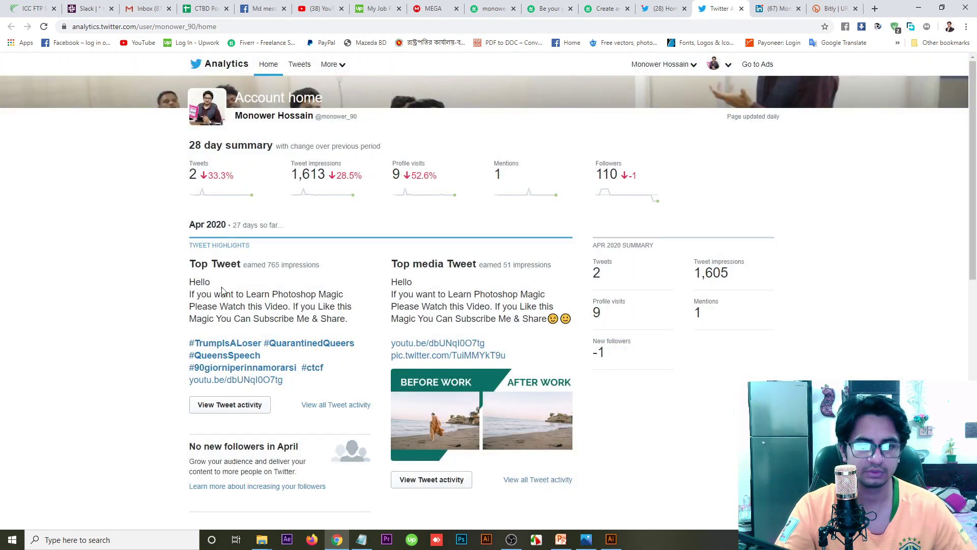
left_click(234, 408)
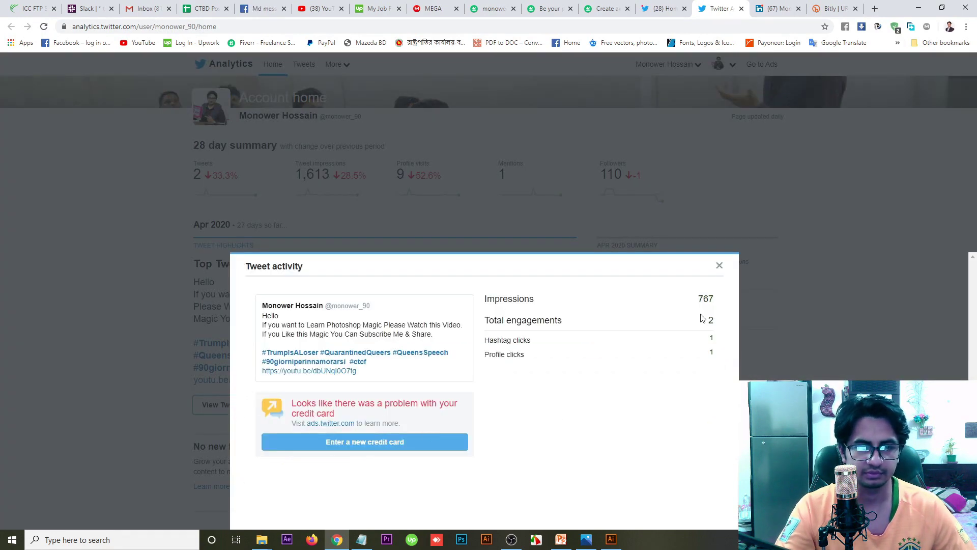
left_click(719, 266)
View the activity details of the top tweet for March 2020
scroll(371, 375, "down", 4)
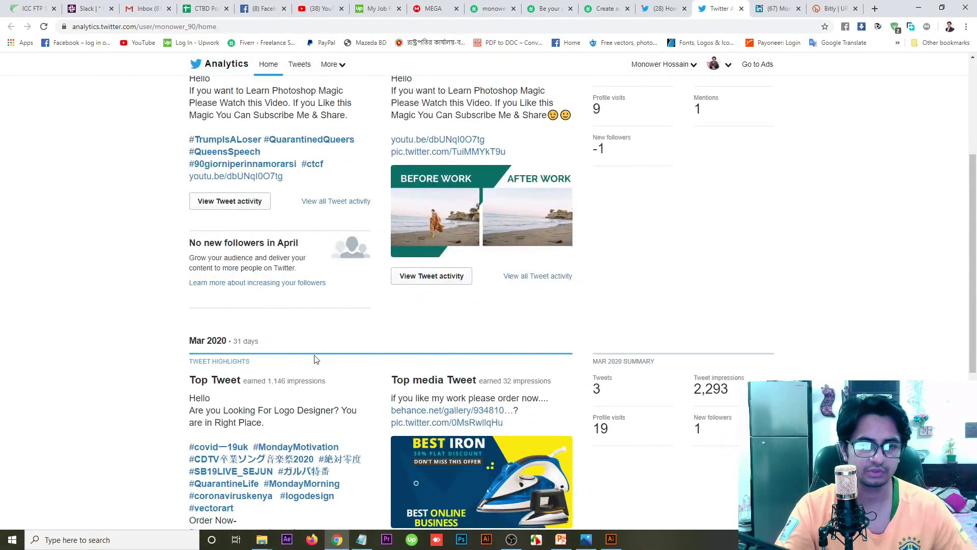
scroll(360, 343, "down", 6)
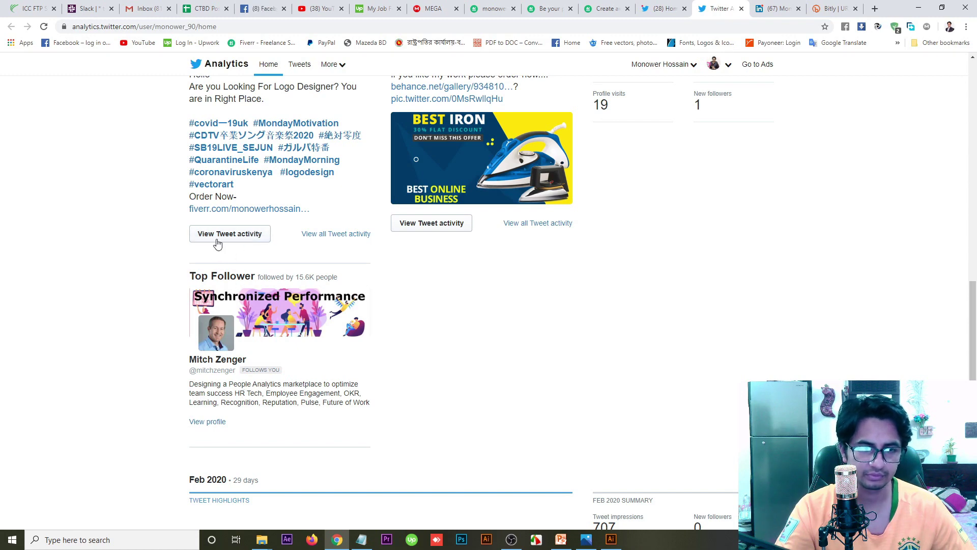
left_click(216, 240)
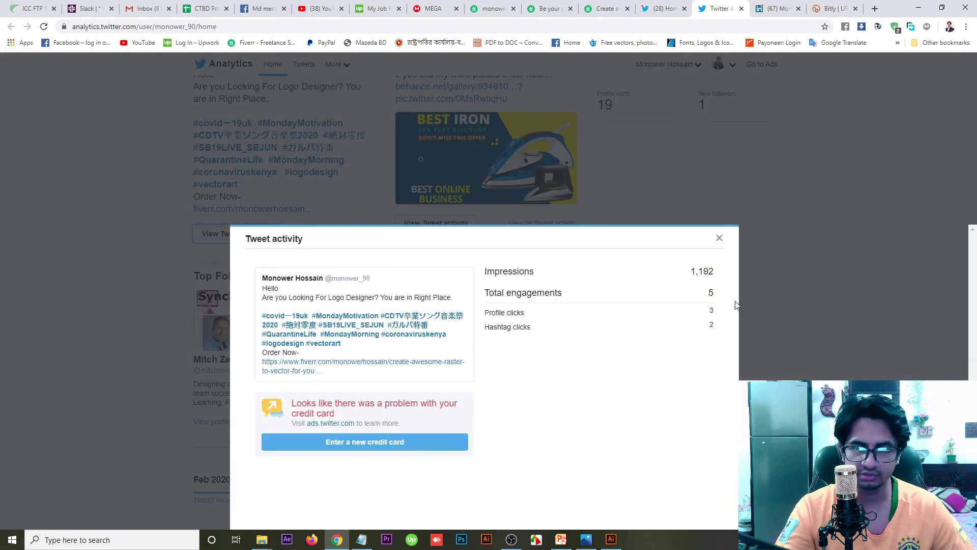
Close the tweet details and review the impressions and engagements of all tweets from the last 28 days
left_click(720, 241)
scroll(537, 281, "down", 6)
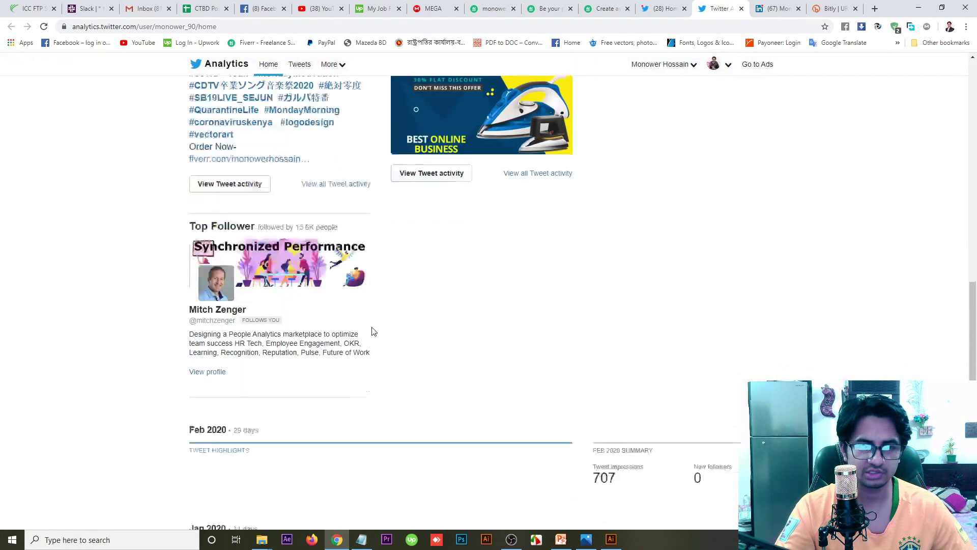
key("alt+Left")
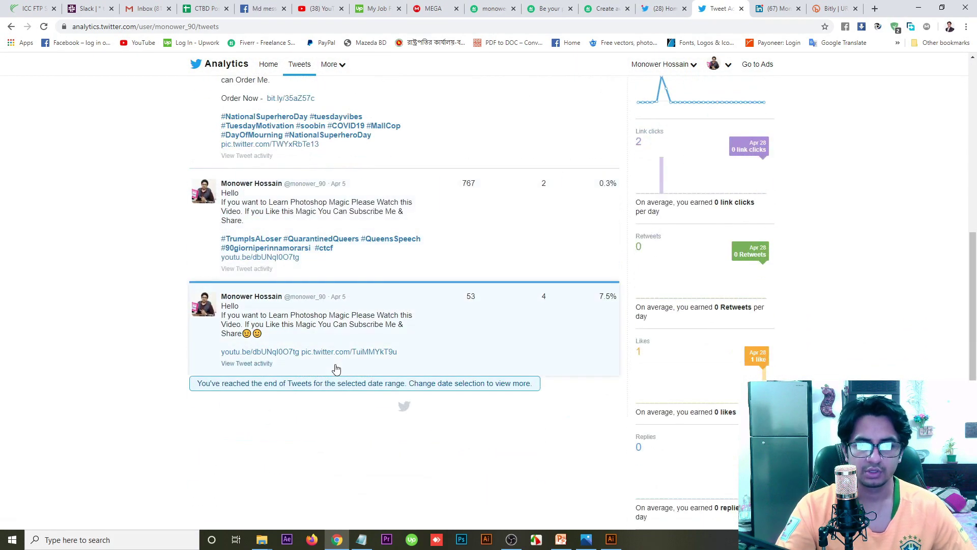
scroll(336, 368, "up", 6)
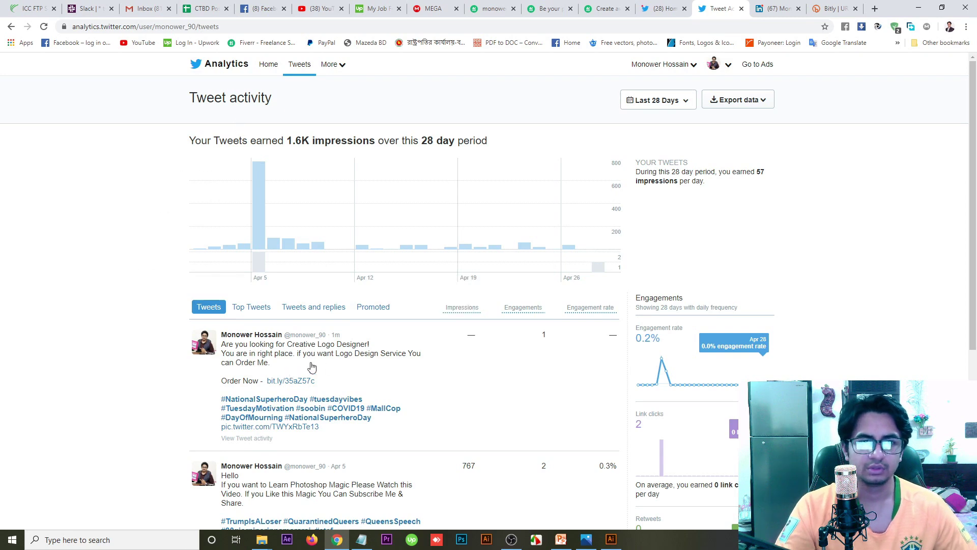
scroll(465, 497, "down", 3)
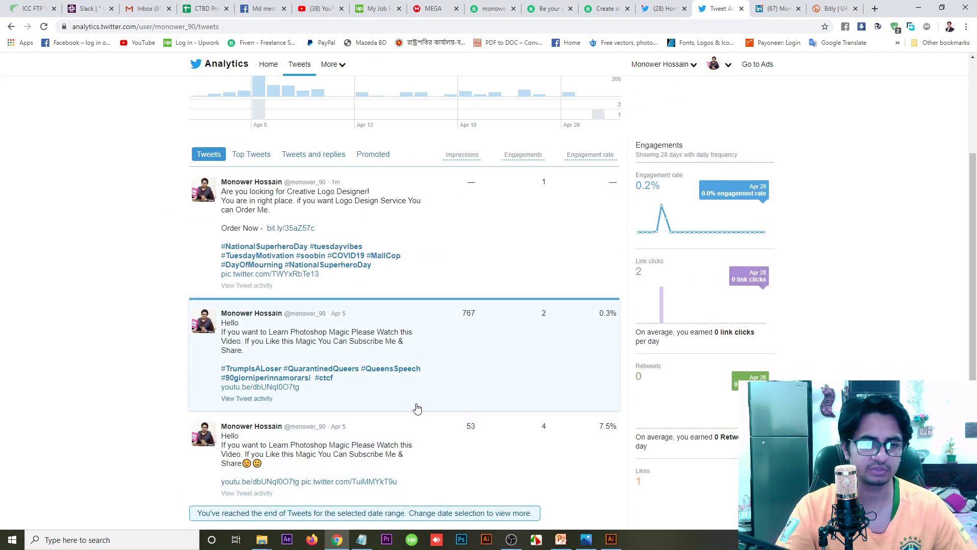
scroll(415, 406, "down", 3)
scroll(289, 411, "up", 6)
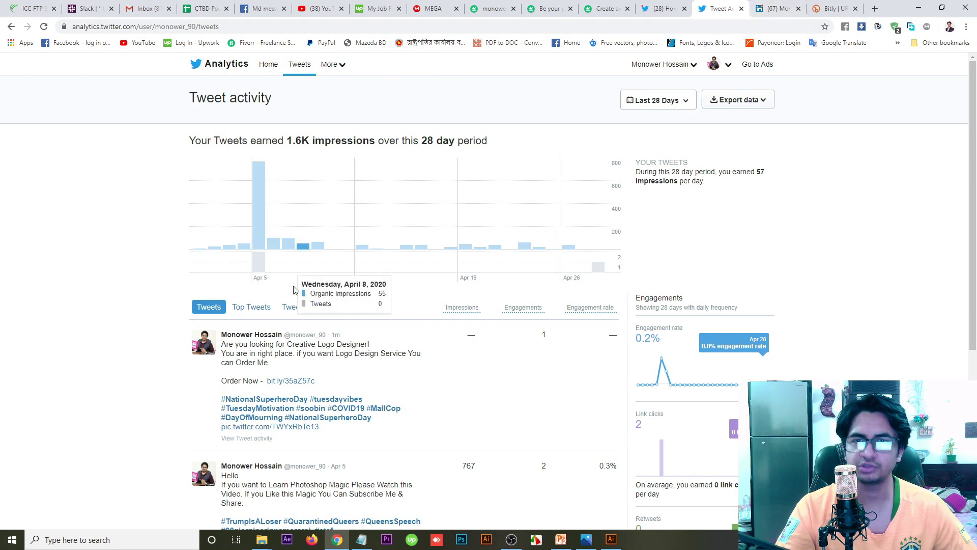
left_click(11, 26)
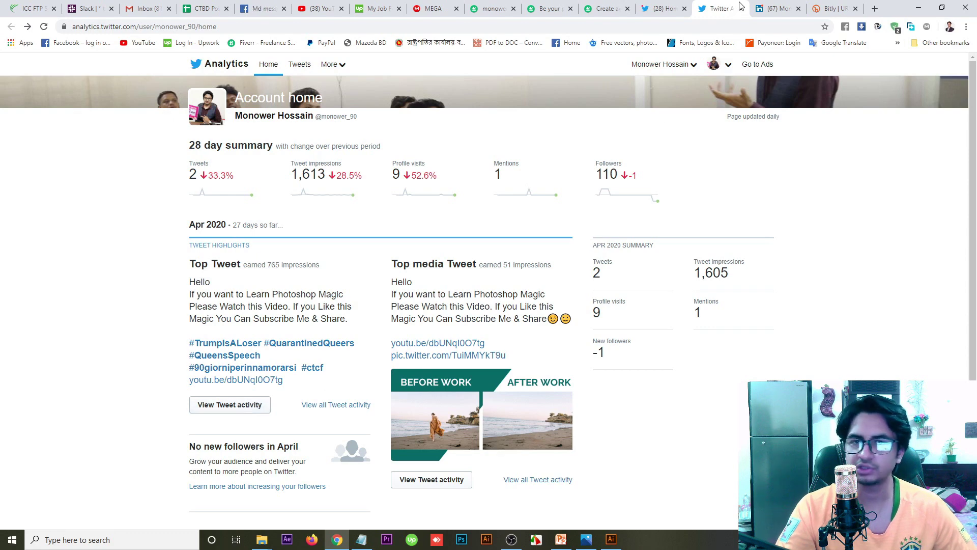
left_click(768, 7)
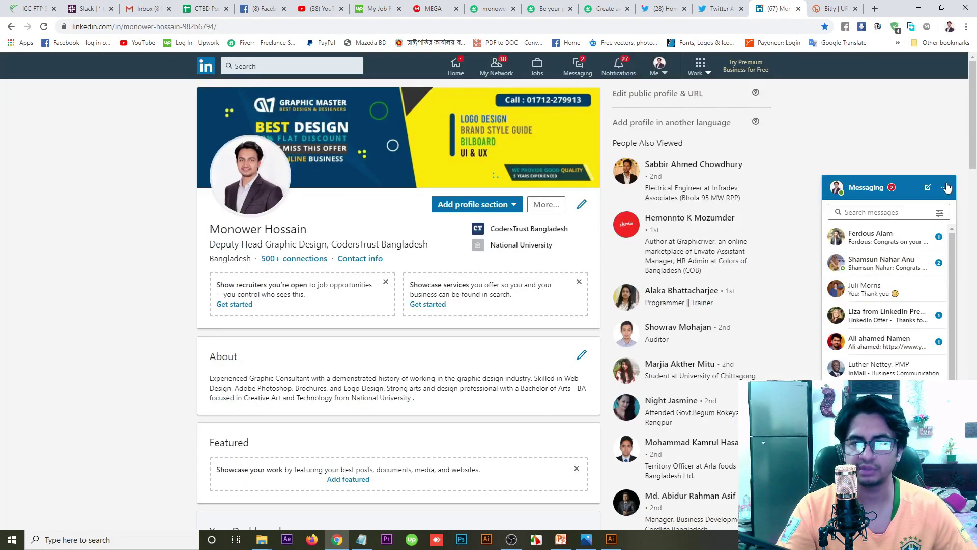
left_click(946, 188)
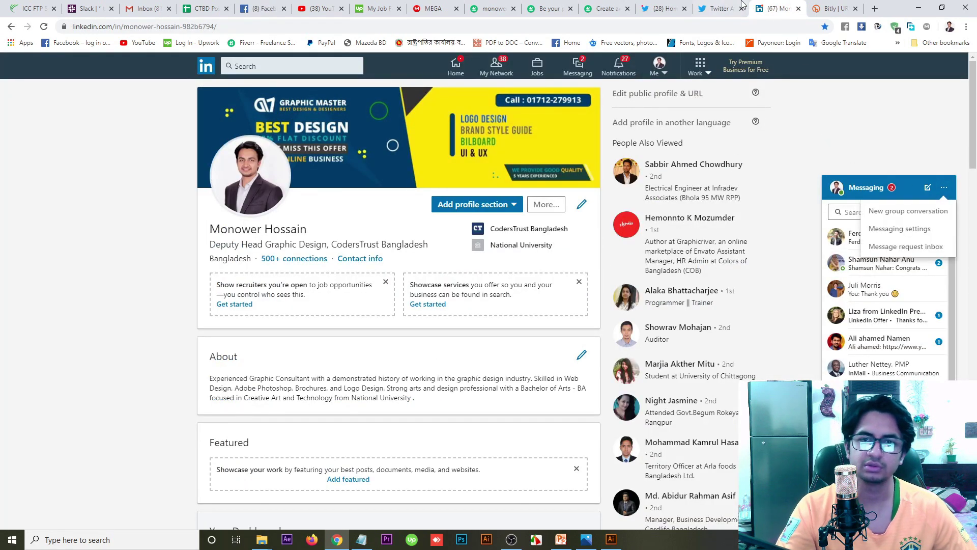
left_click(718, 8)
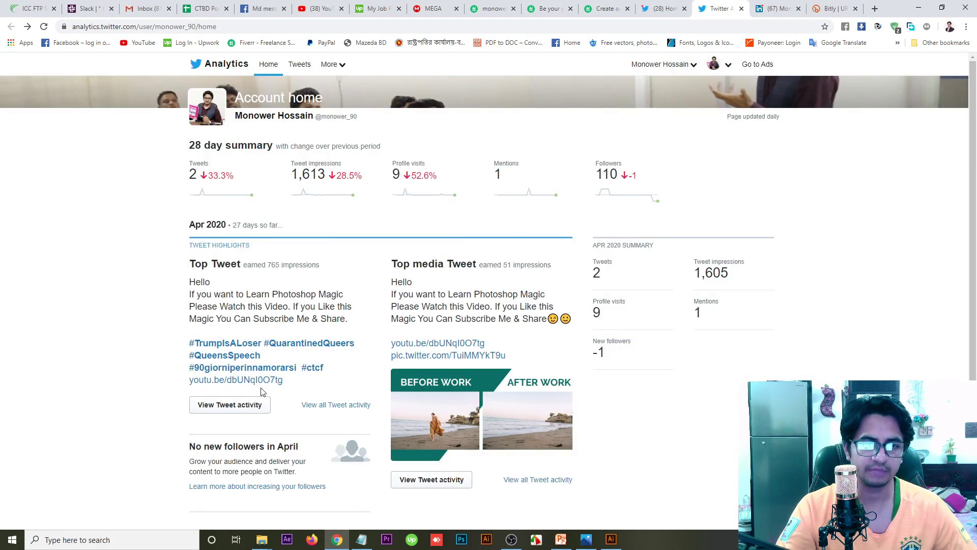
Open the newest logo design tweet from the full tweet activity list and copy its text through the "Order Now" short link
left_click(327, 405)
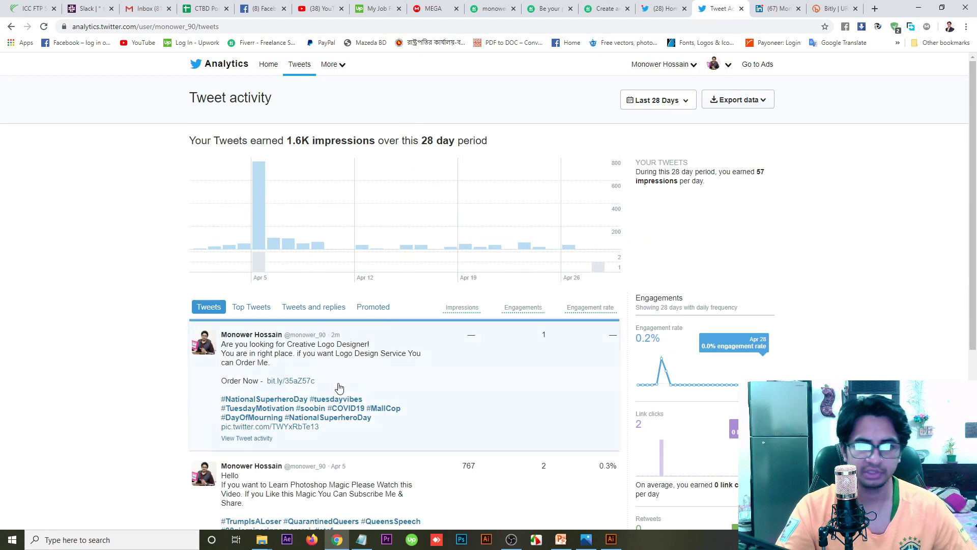
scroll(341, 388, "down", 1)
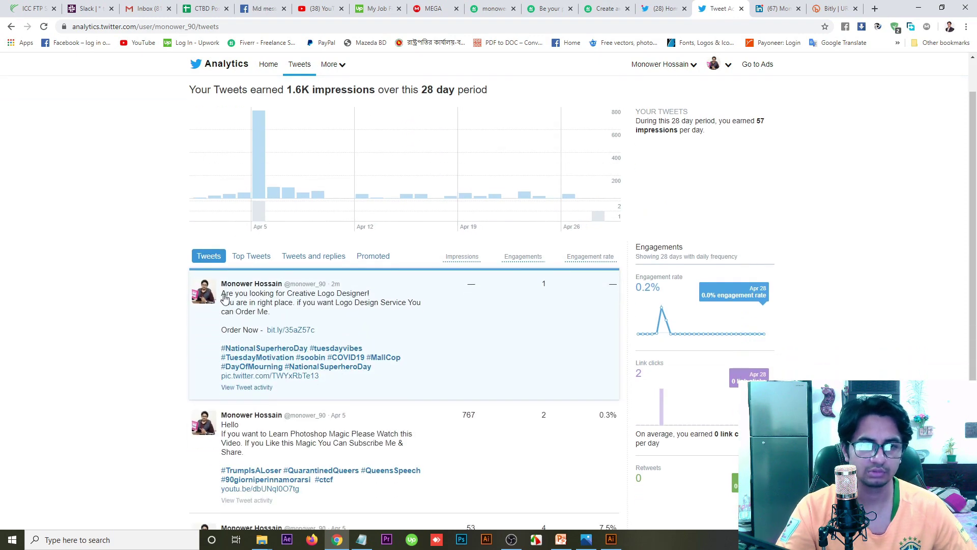
left_click(224, 326)
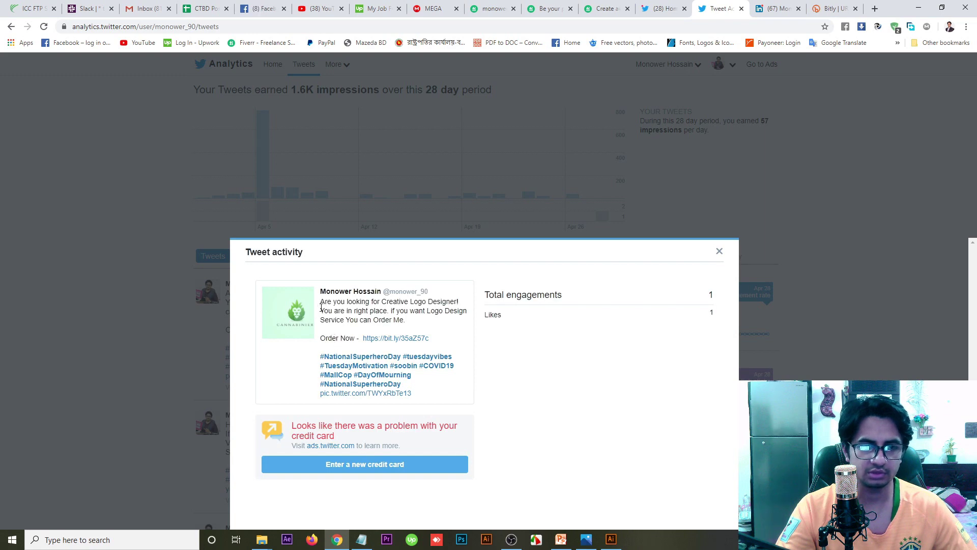
left_click_drag(320, 304, 430, 339)
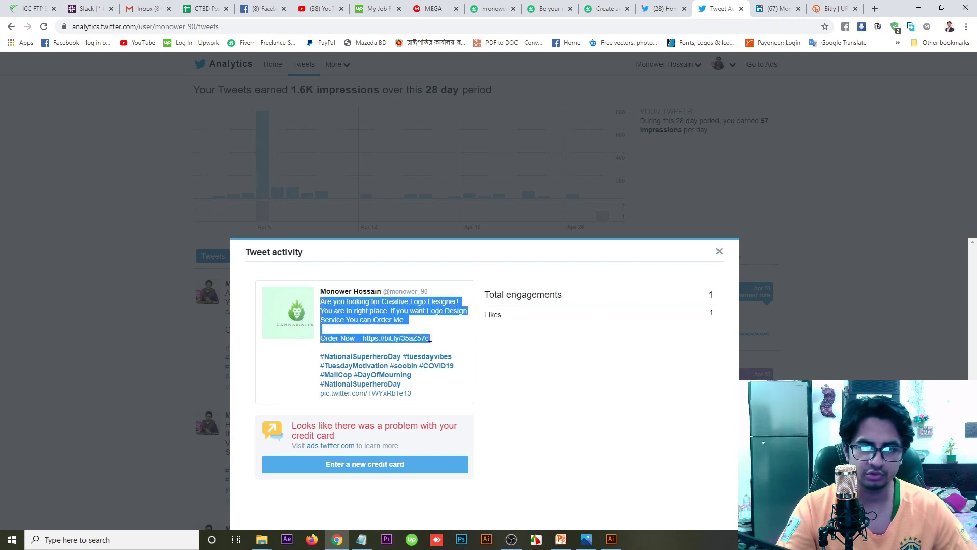
right_click(425, 340)
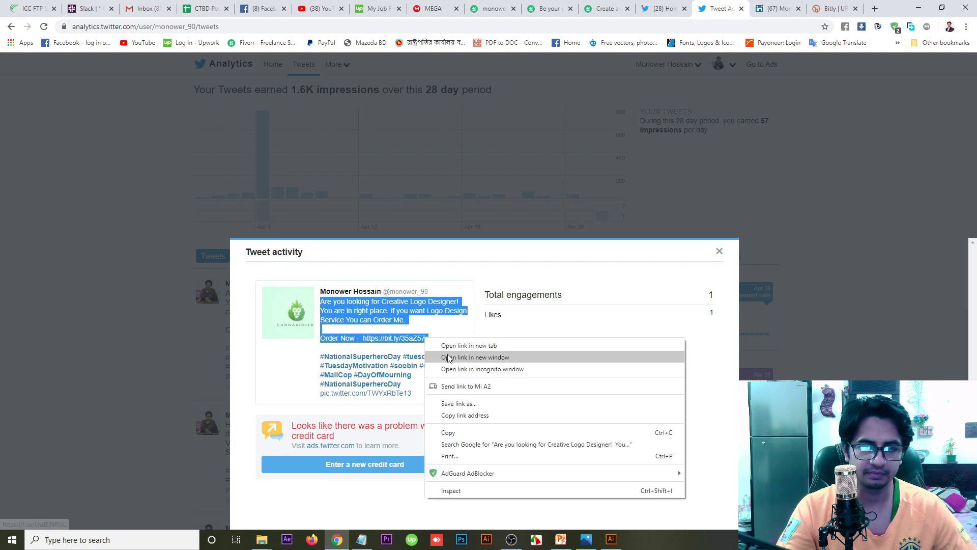
left_click(448, 433)
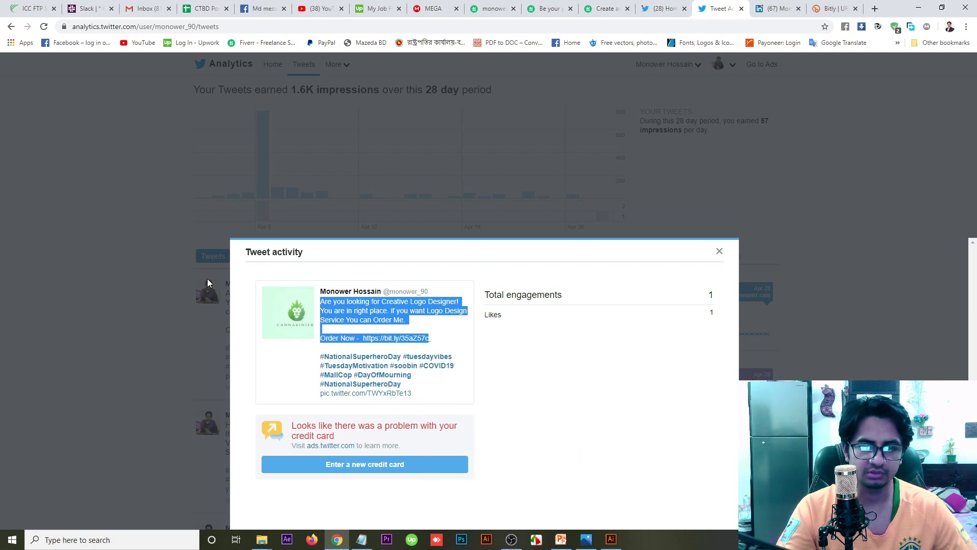
left_click(775, 6)
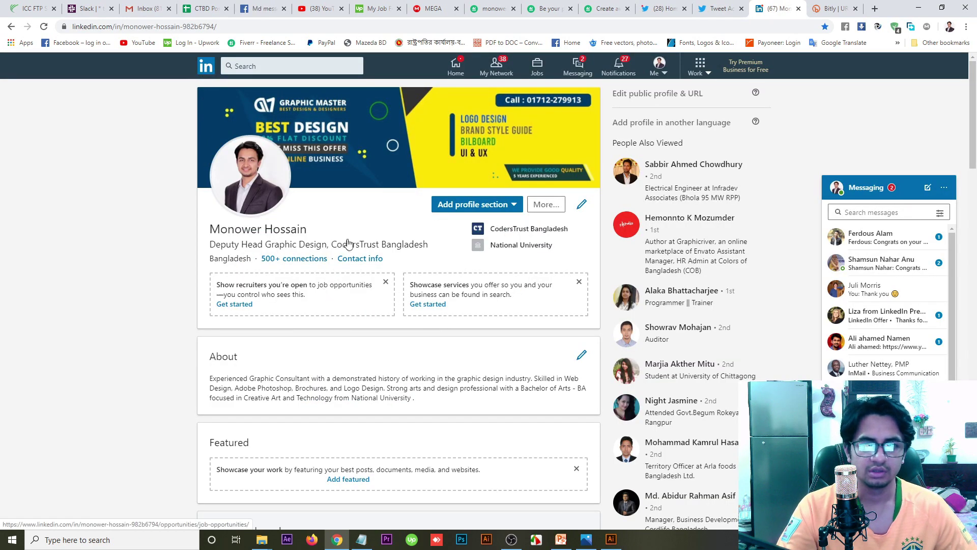
left_click(660, 67)
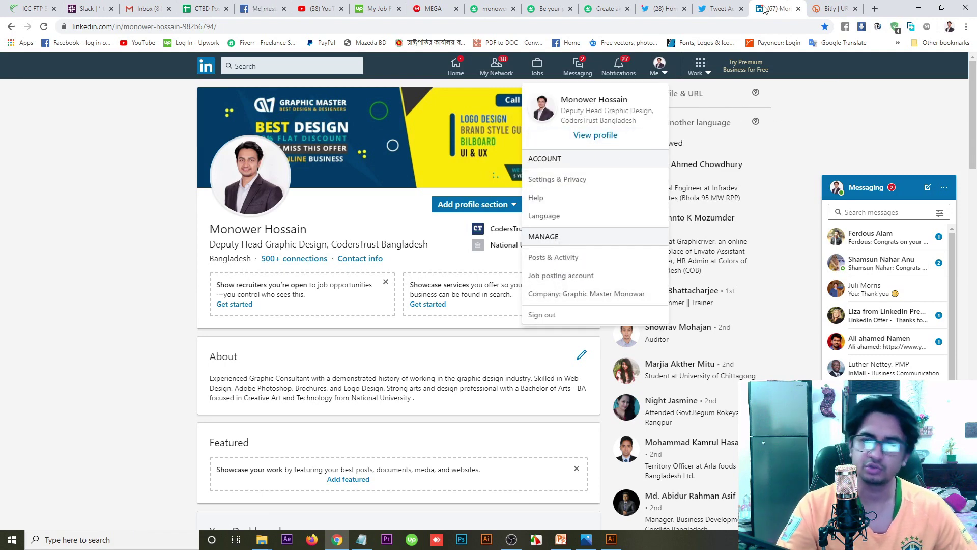
left_click(816, 120)
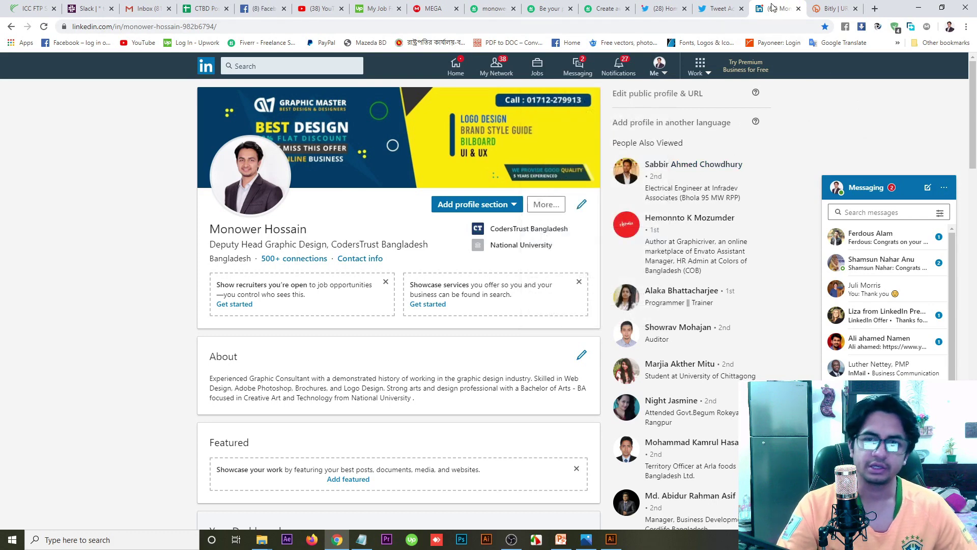
Return to Twitter Analytics, reload the tweet activity page and check the newest logo design tweet's details again
left_click(703, 5)
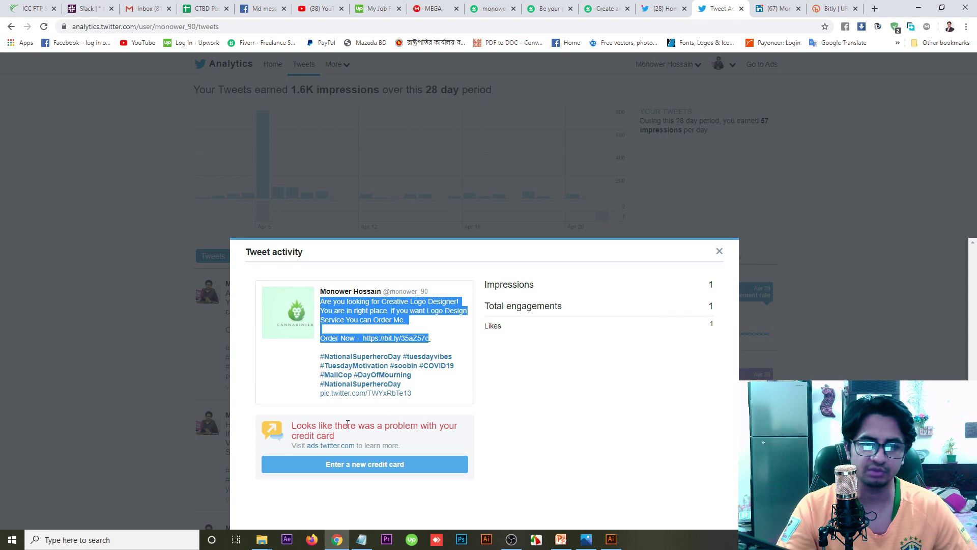
left_click(721, 252)
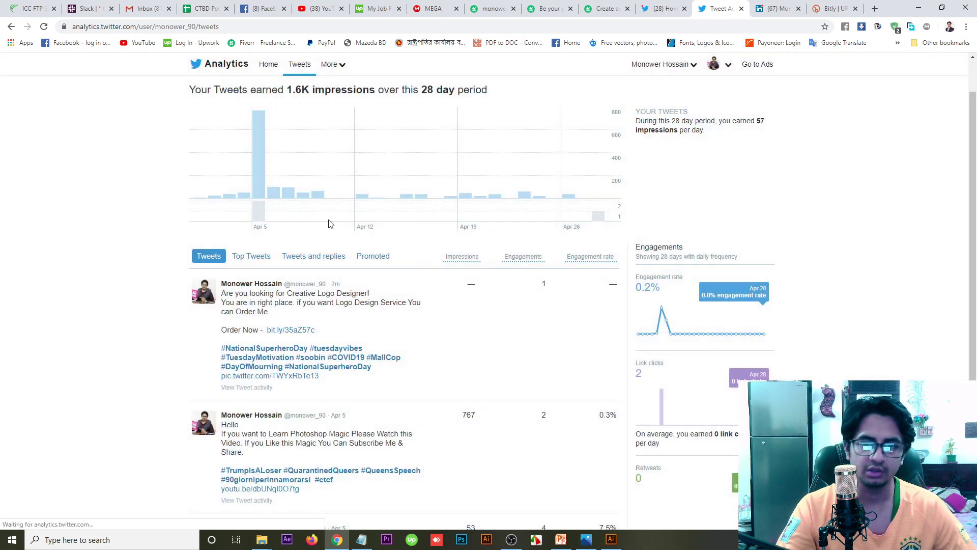
right_click(145, 309)
left_click(168, 337)
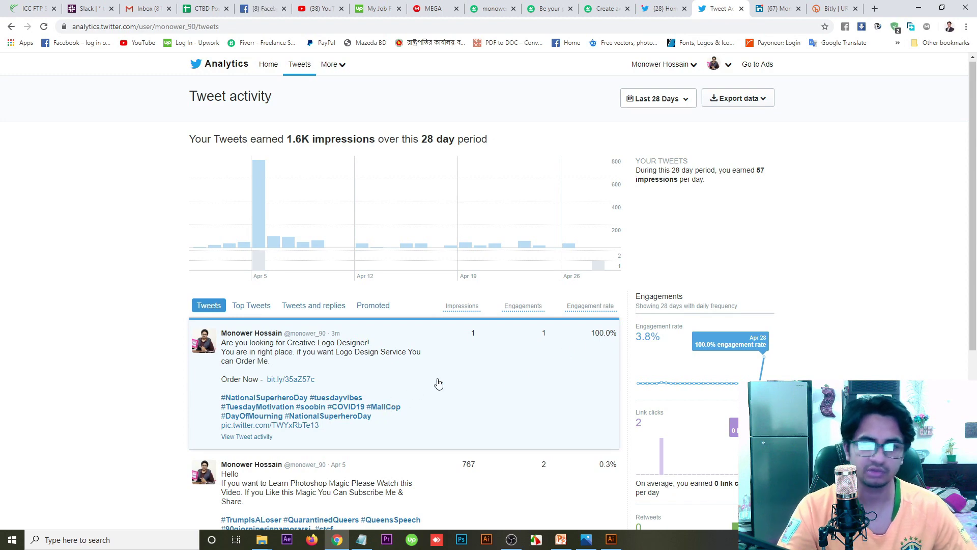
scroll(441, 401, "down", 1)
scroll(441, 400, "down", 3)
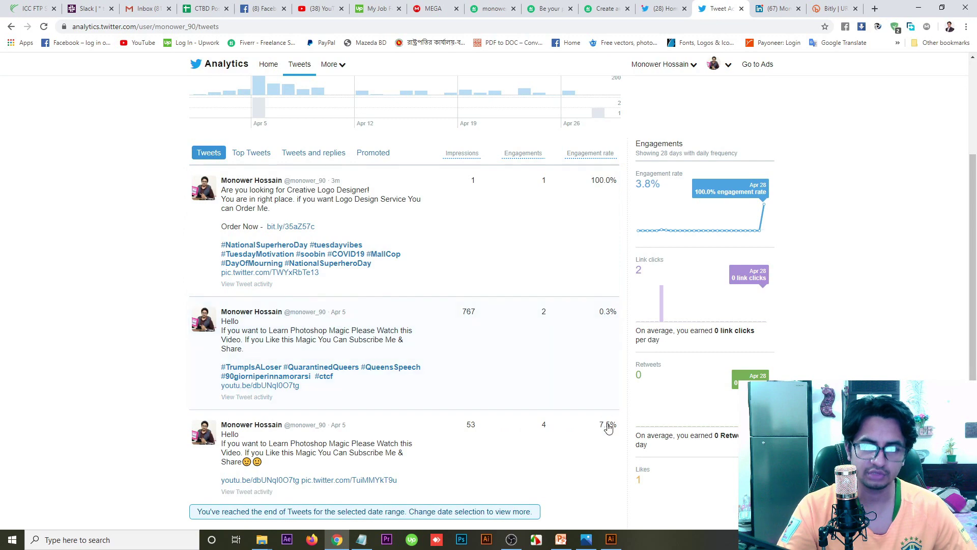
left_click(241, 285)
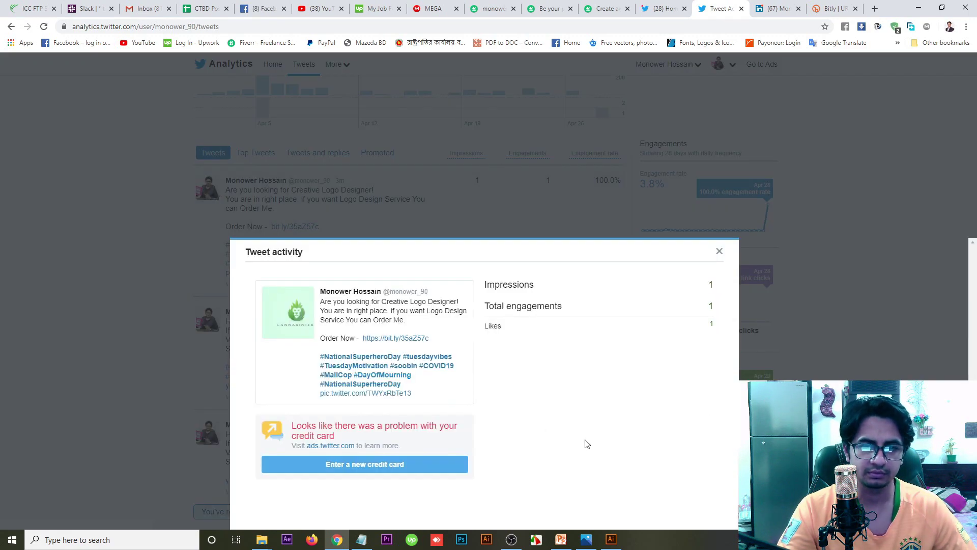
left_click(720, 252)
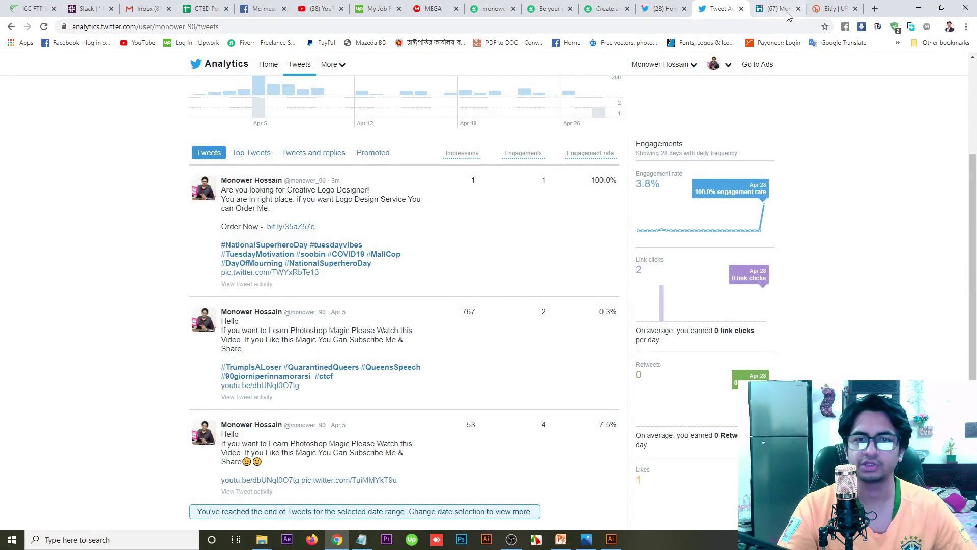
Switch to LinkedIn, start a new post from the home feed and paste the copied tweet text into it
left_click(789, 10)
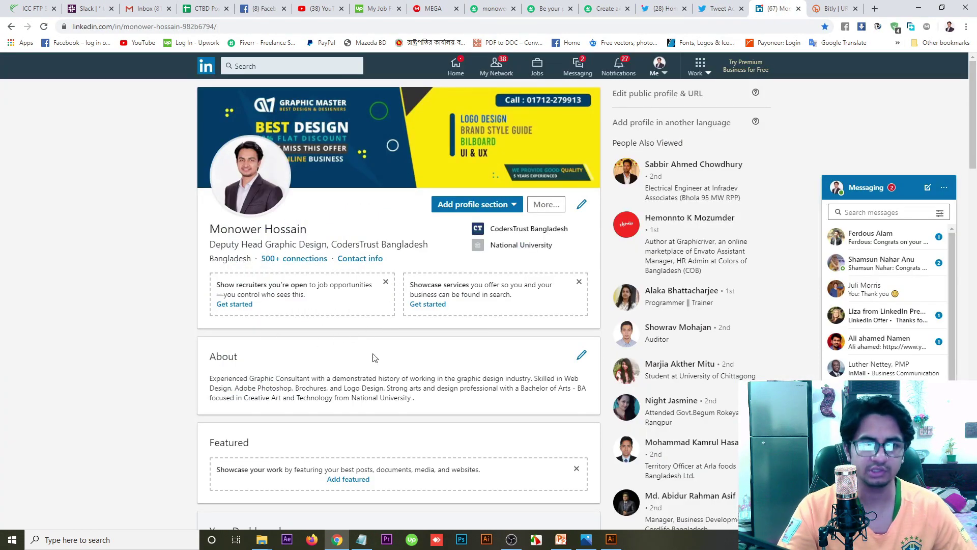
scroll(375, 358, "down", 4)
scroll(370, 367, "down", 6)
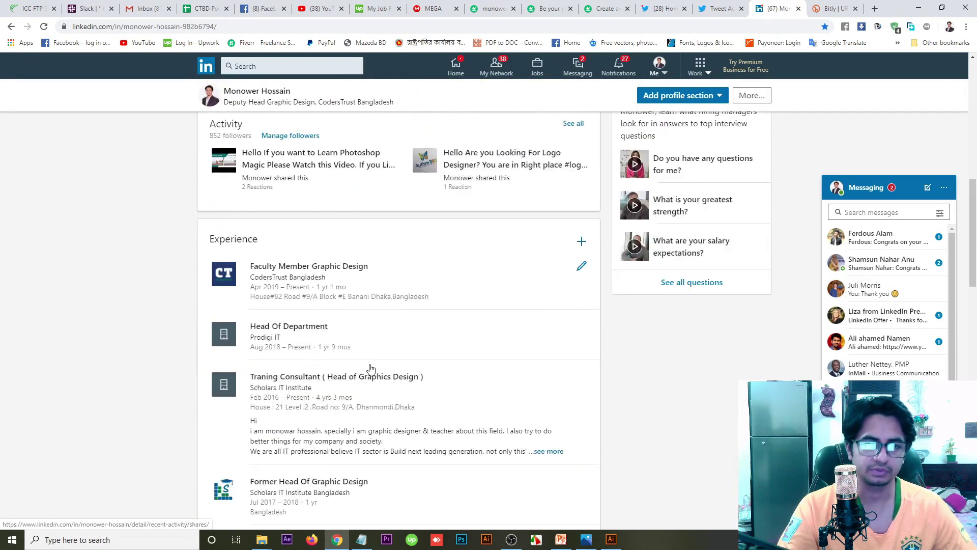
scroll(371, 368, "up", 10)
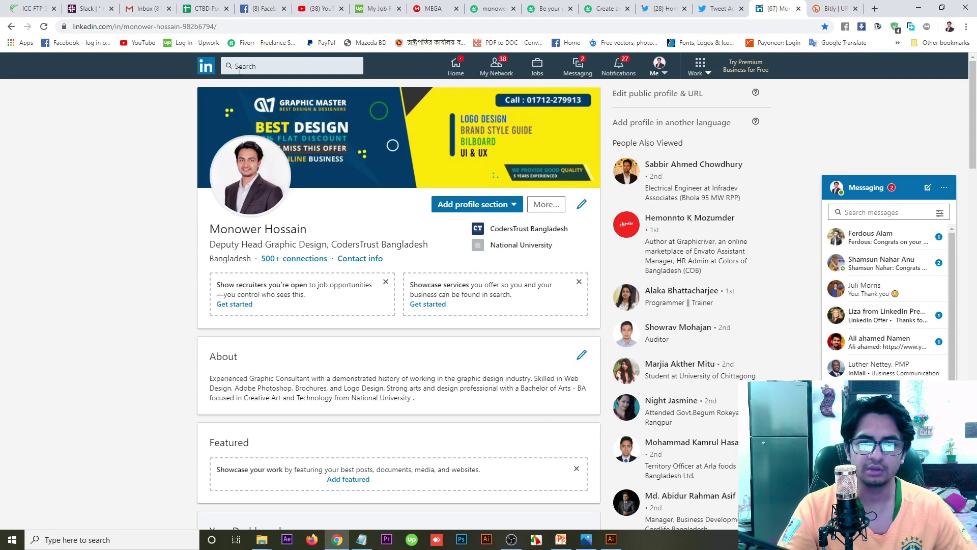
left_click(205, 67)
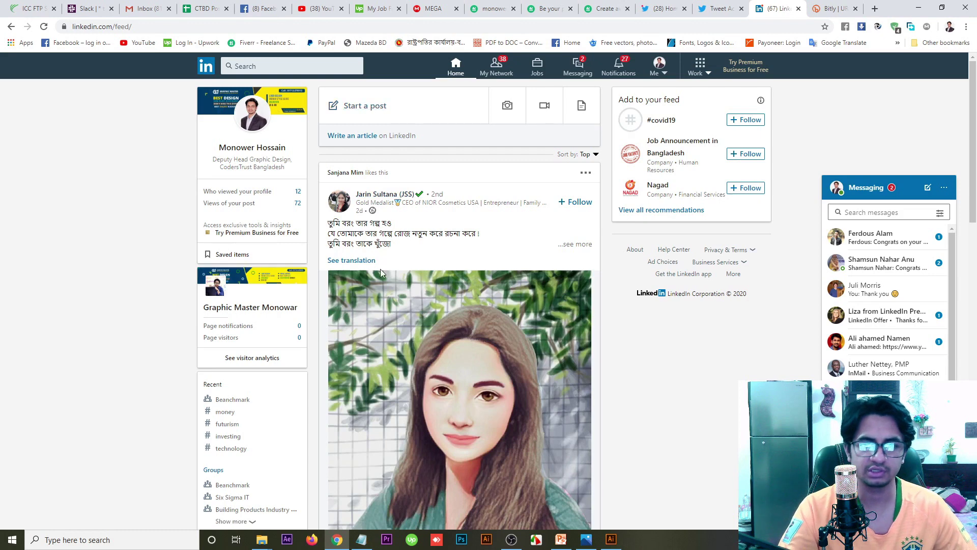
left_click(367, 112)
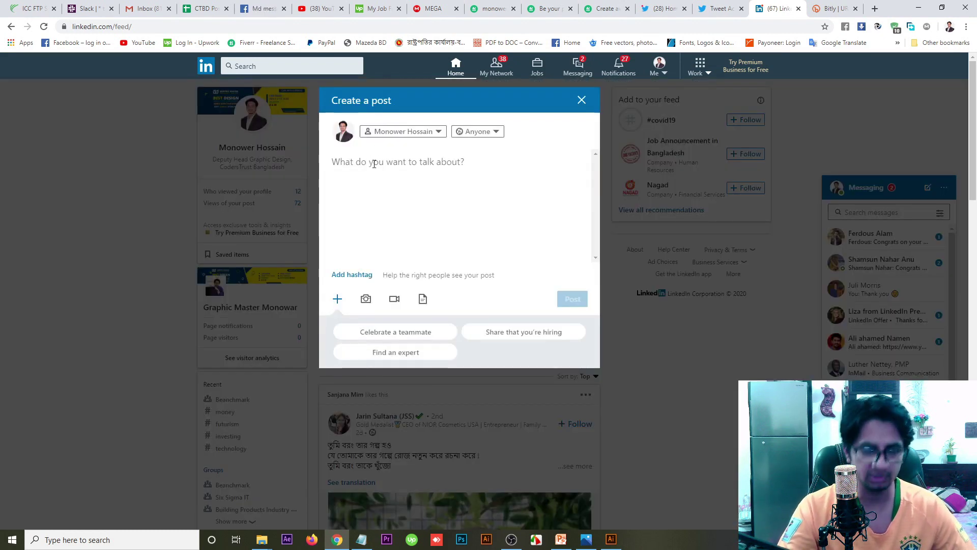
key("ctrl+v")
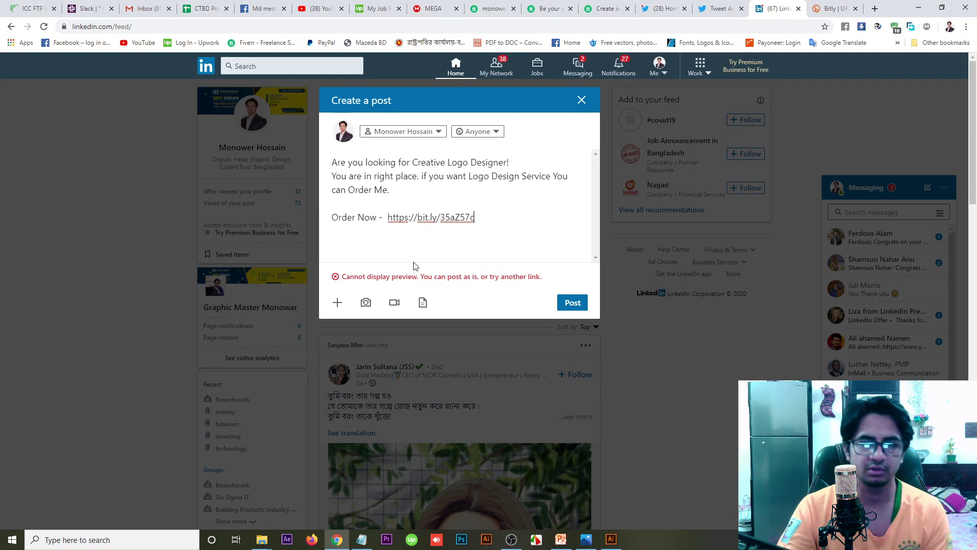
left_click(344, 207)
key("BackSpace")
key("Return")
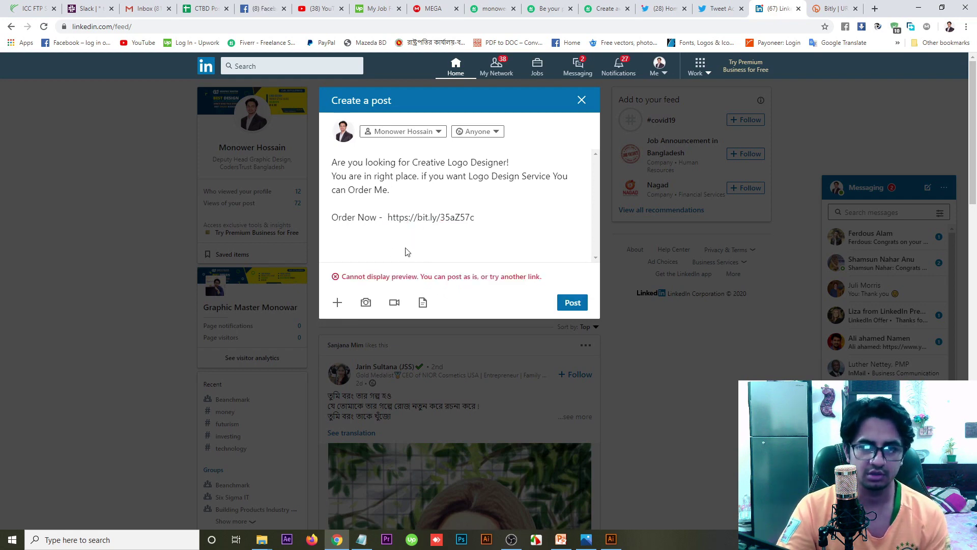
Attach the green lion image "design-an-impressive-logo (1)" from the LOGO folder to the LinkedIn post
left_click(366, 302)
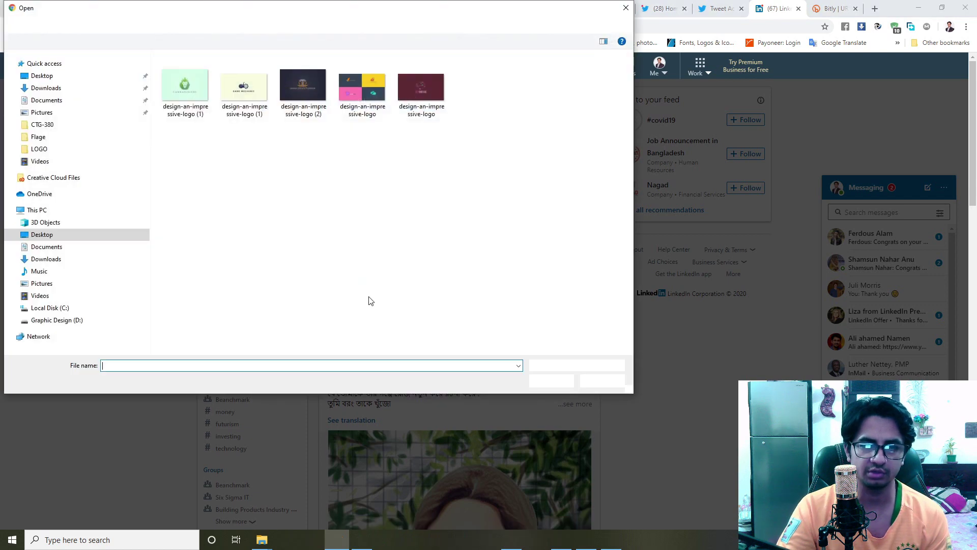
left_click(187, 81)
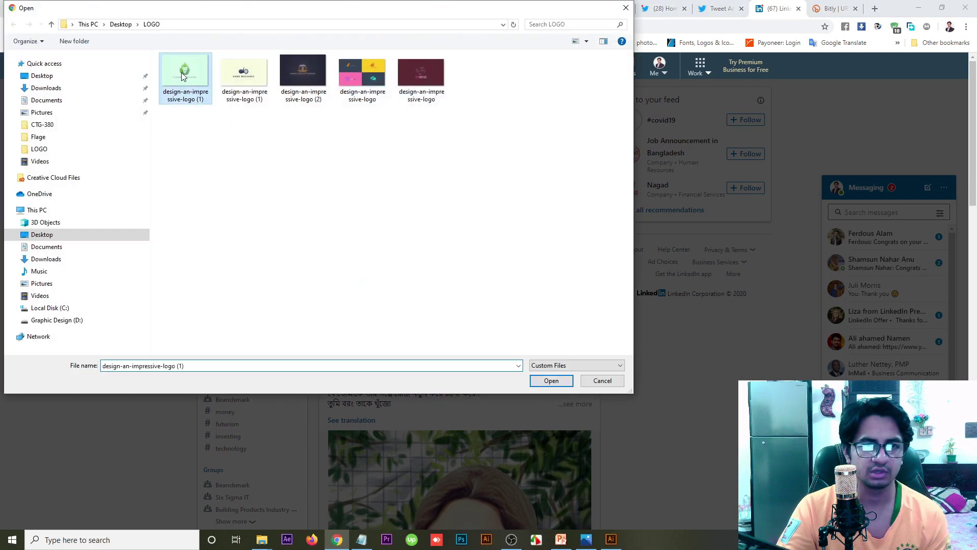
left_click(557, 385)
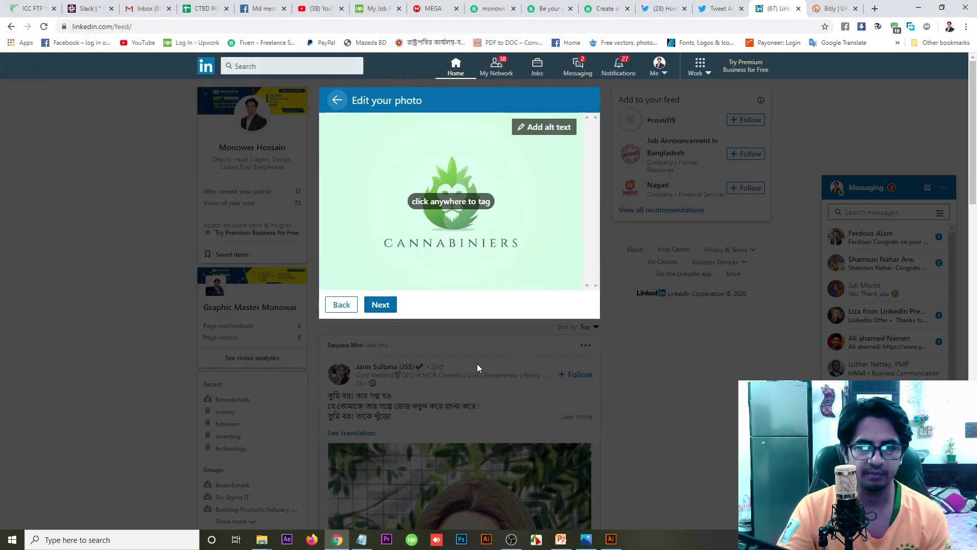
left_click(382, 305)
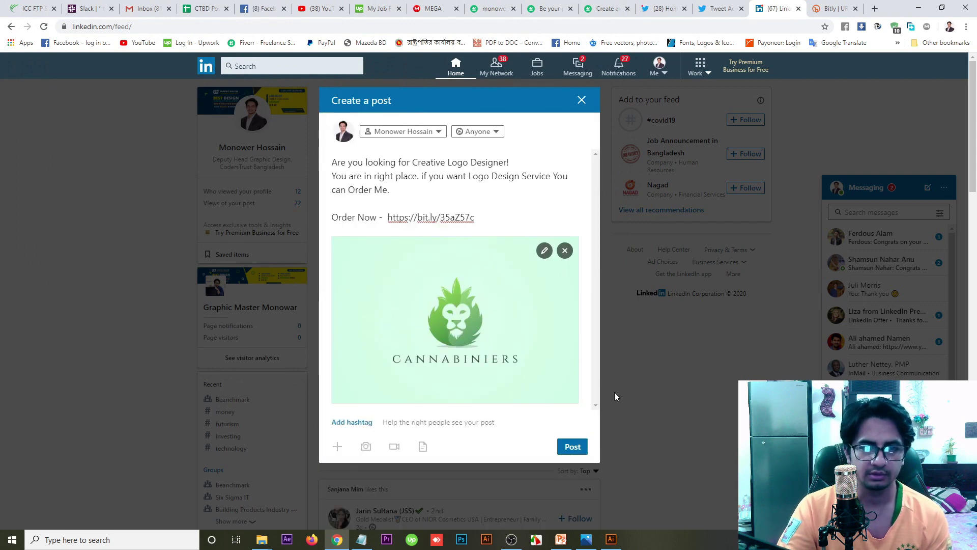
Publish the LinkedIn post with the logo image and expand its full text in the feed
left_click(574, 448)
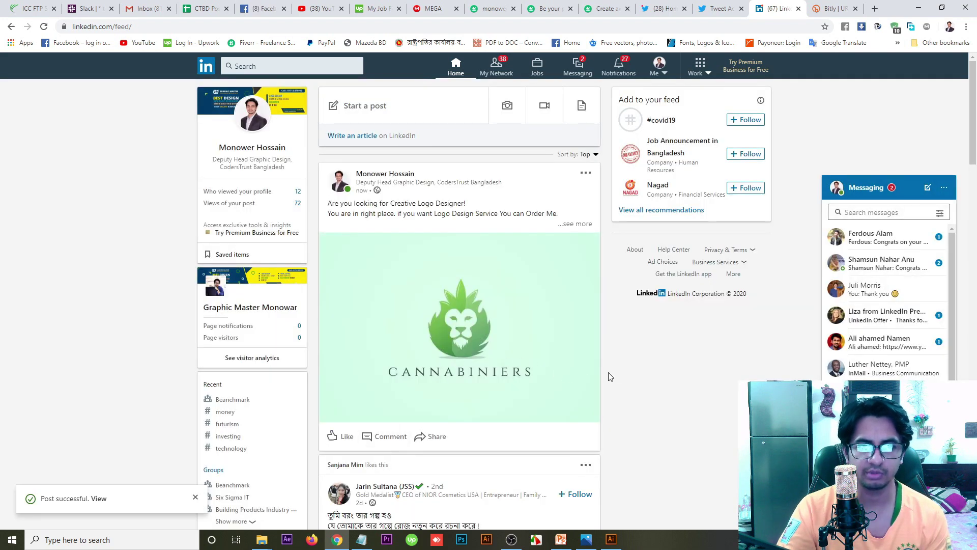
left_click(574, 224)
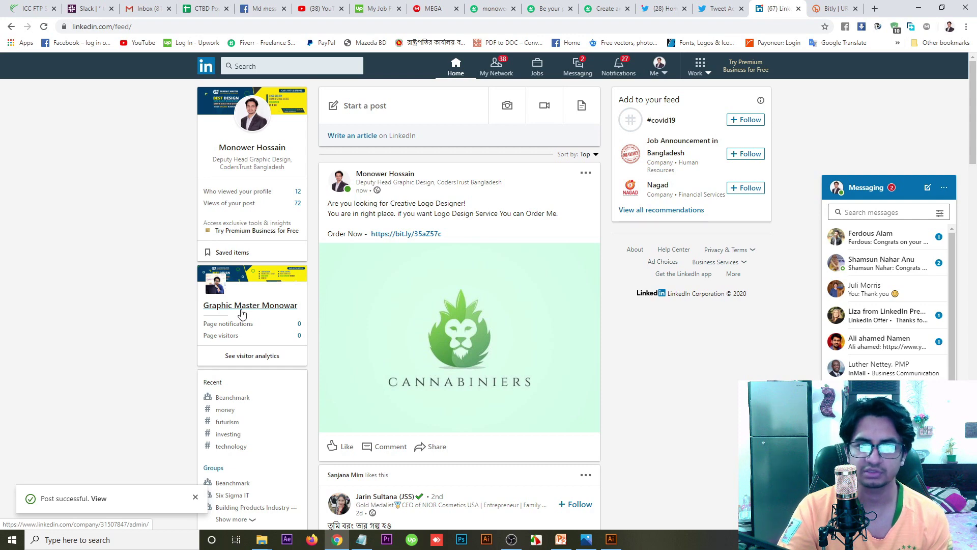
Open the managed Graphic Master company page on LinkedIn, look over its sections and check the custom button settings without changing them
left_click(242, 308)
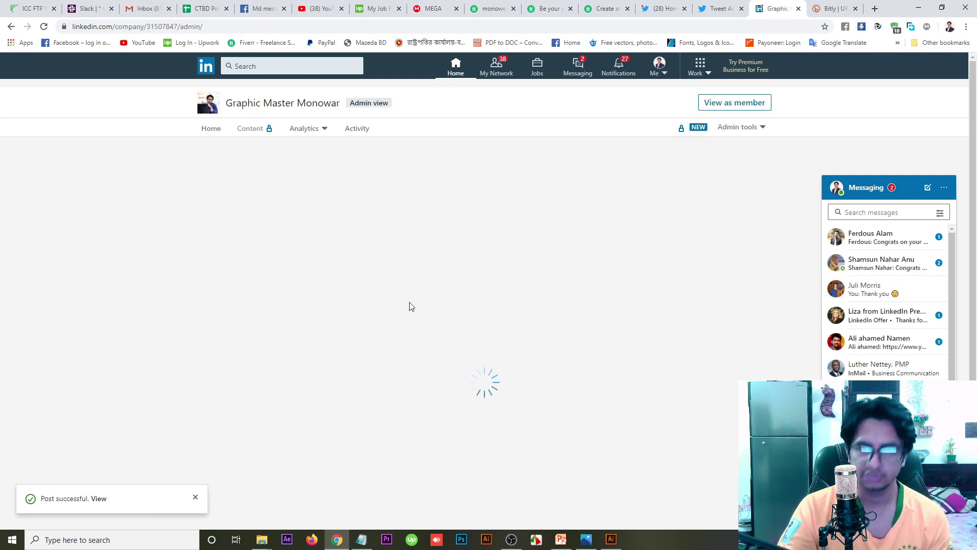
scroll(444, 421, "down", 3)
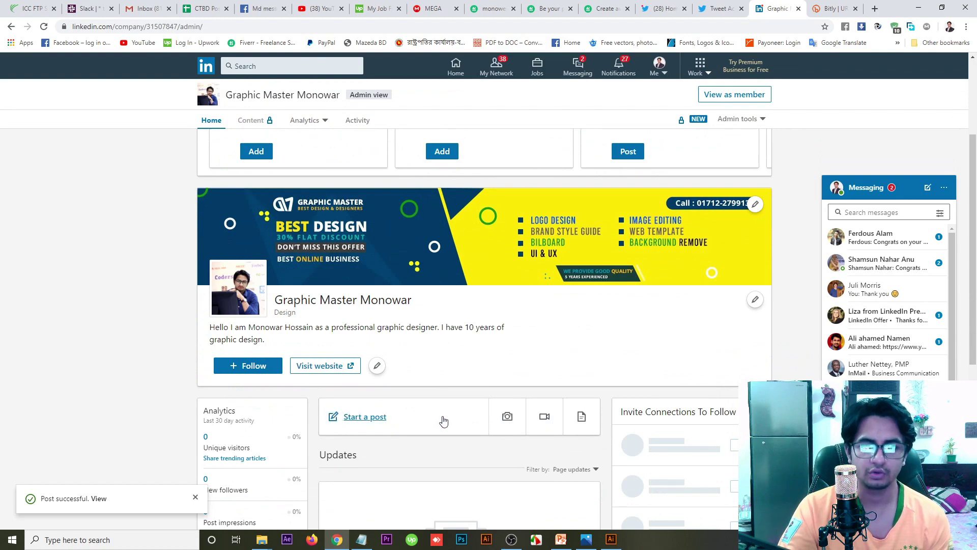
scroll(444, 420, "up", 3)
scroll(444, 421, "down", 10)
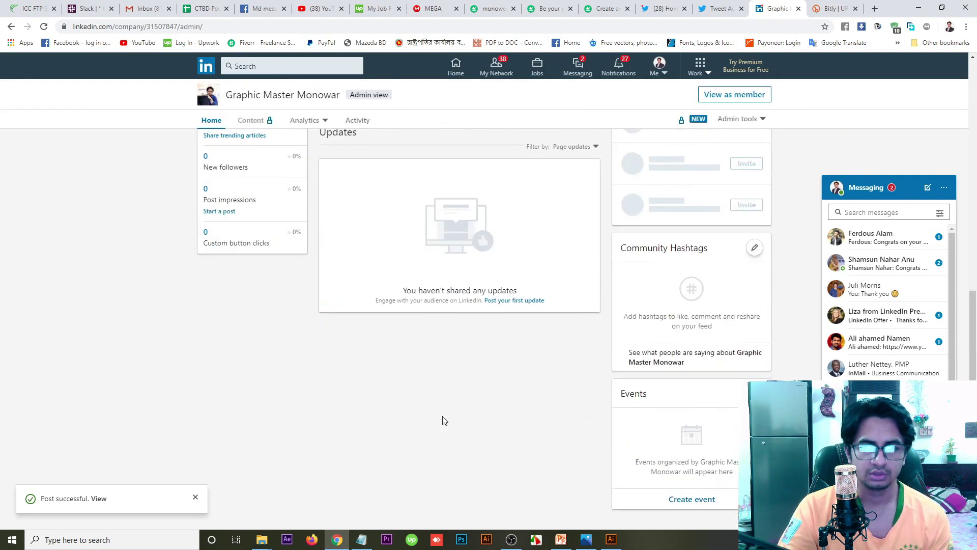
scroll(444, 420, "up", 6)
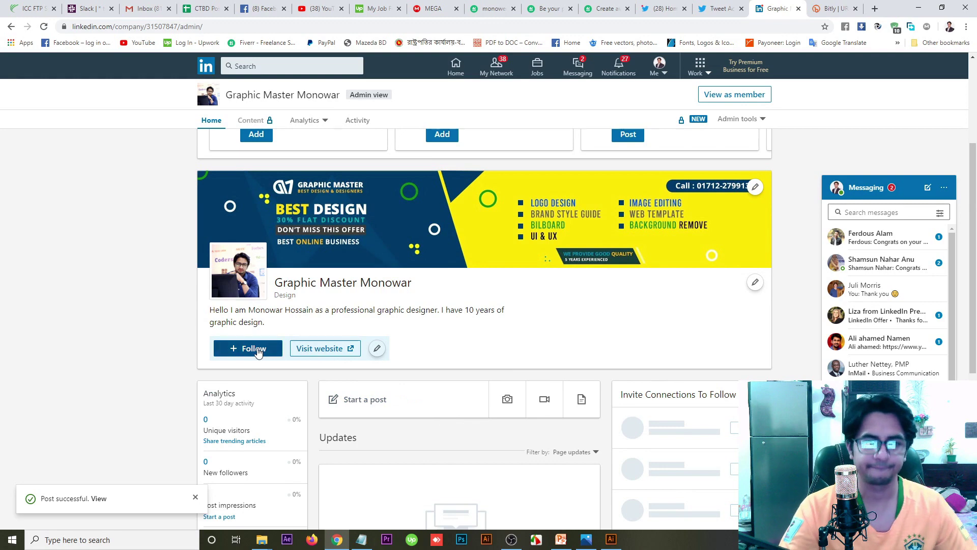
left_click(255, 350)
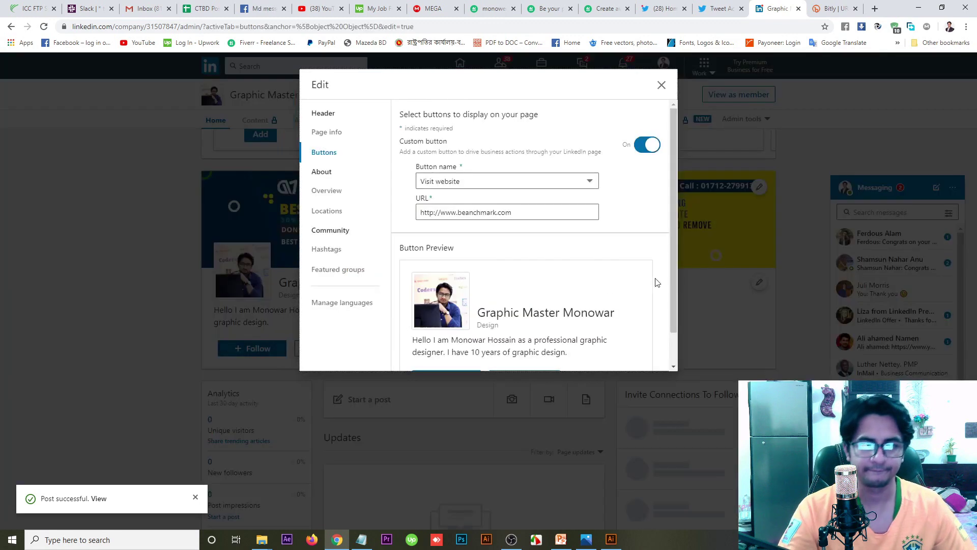
left_click(661, 86)
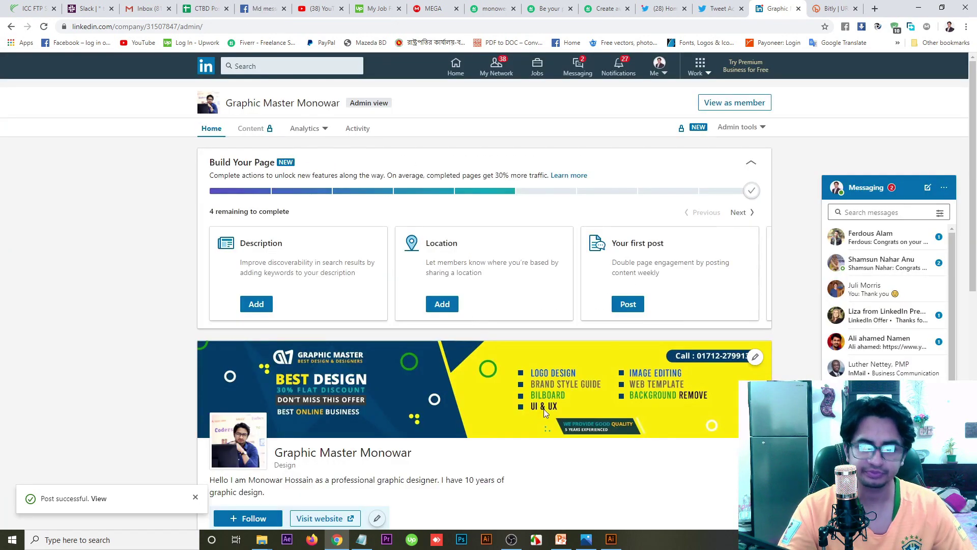
scroll(544, 408, "down", 5)
scroll(544, 413, "up", 1)
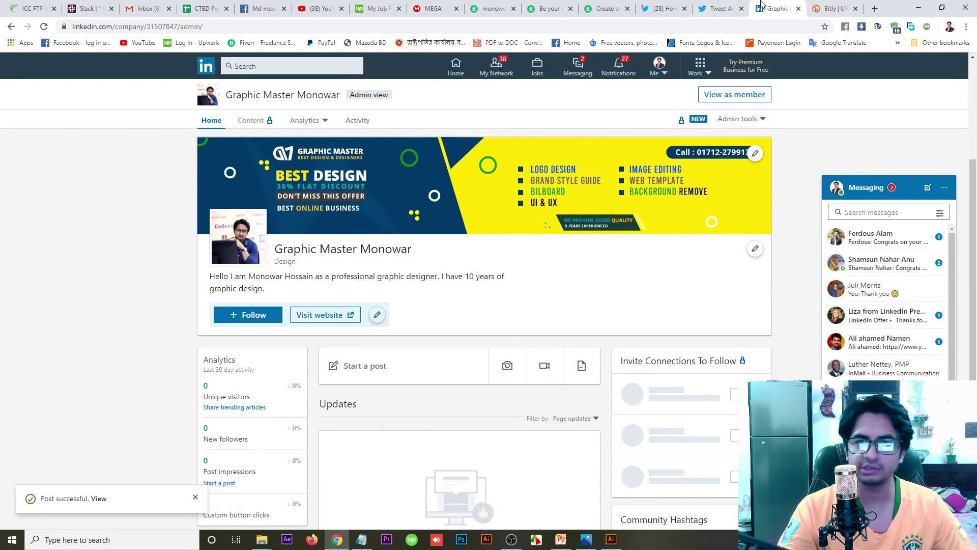
Return to Twitter Analytics, reload the tweet activity page and check the newest logo design tweet's impressions and engagements
left_click(727, 5)
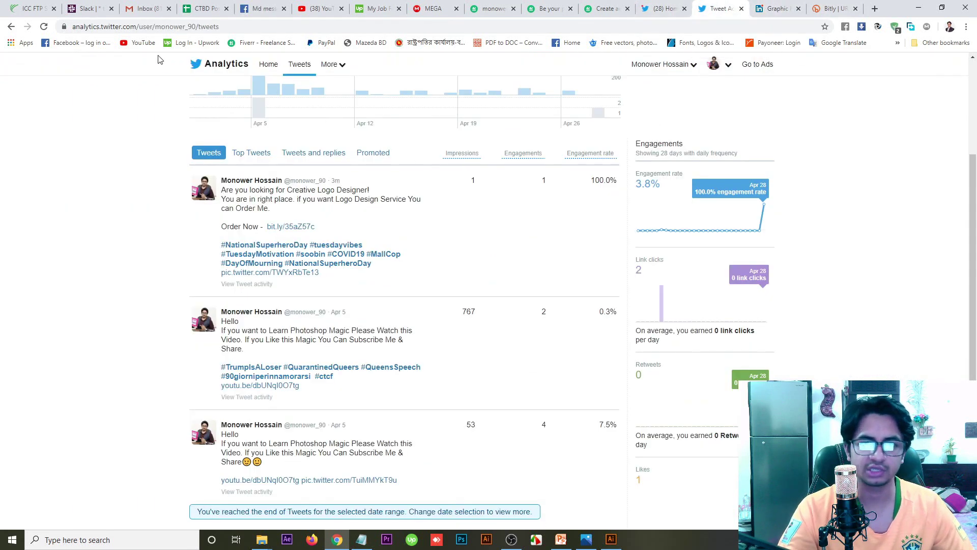
left_click(43, 27)
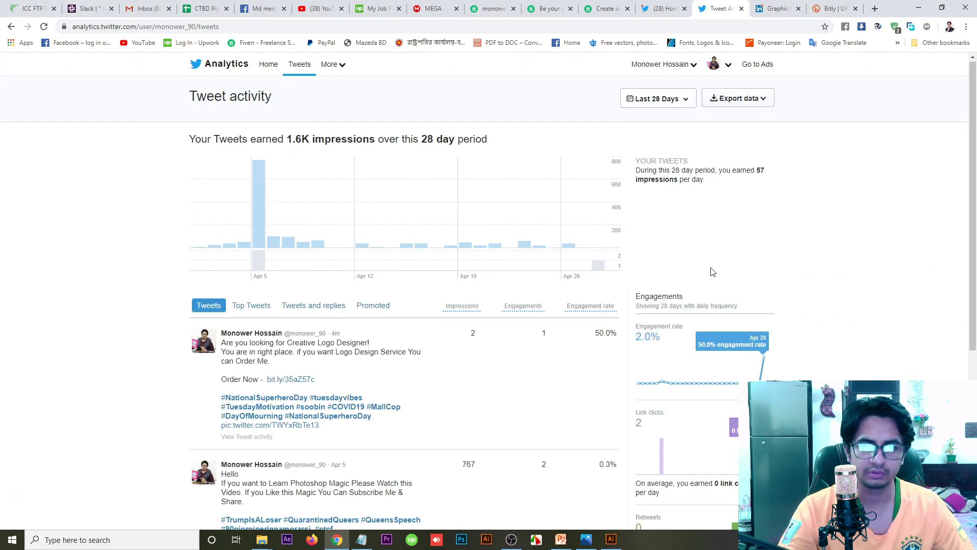
scroll(707, 275, "down", 1)
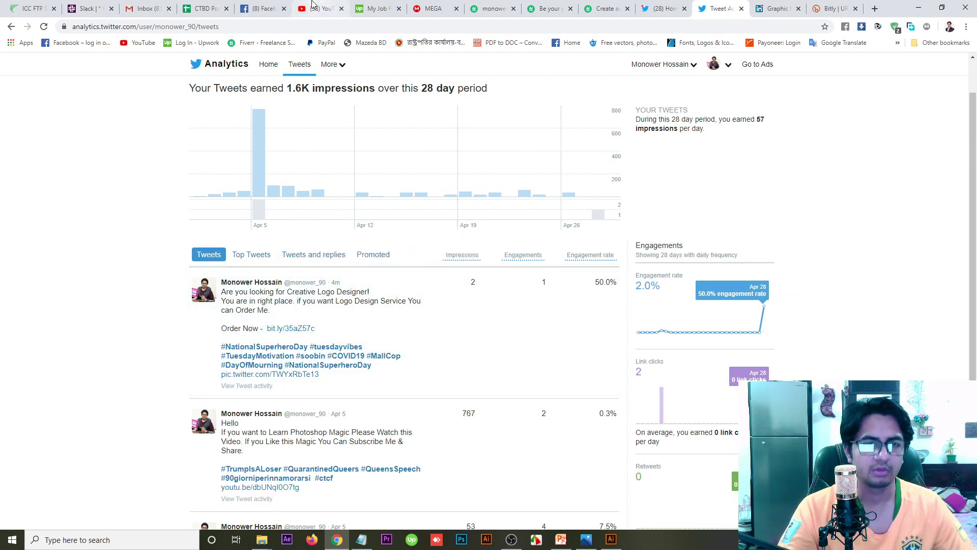
View the Fiverr profile's active gigs, return to the Facebook news feed and close the open chat window
left_click(263, 9)
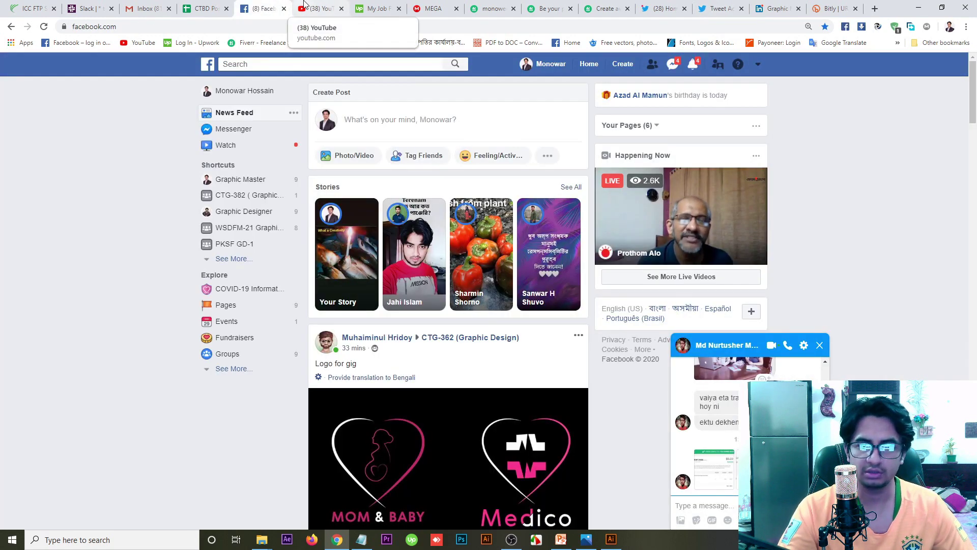
left_click(304, 6)
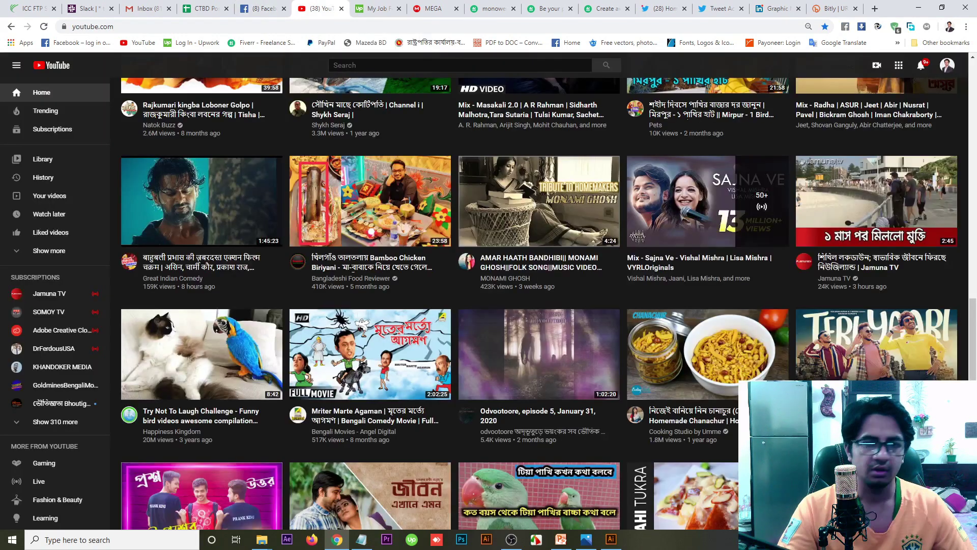
left_click(473, 23)
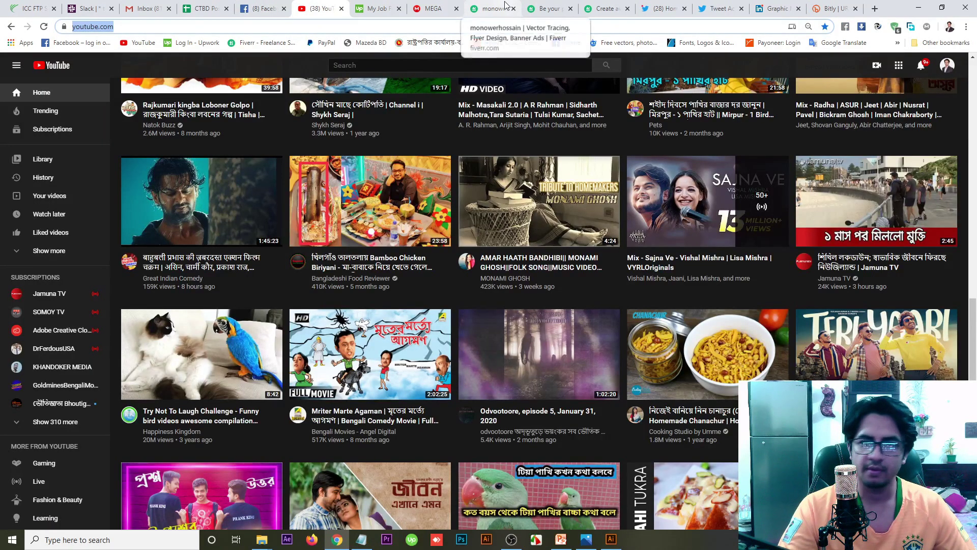
left_click(491, 8)
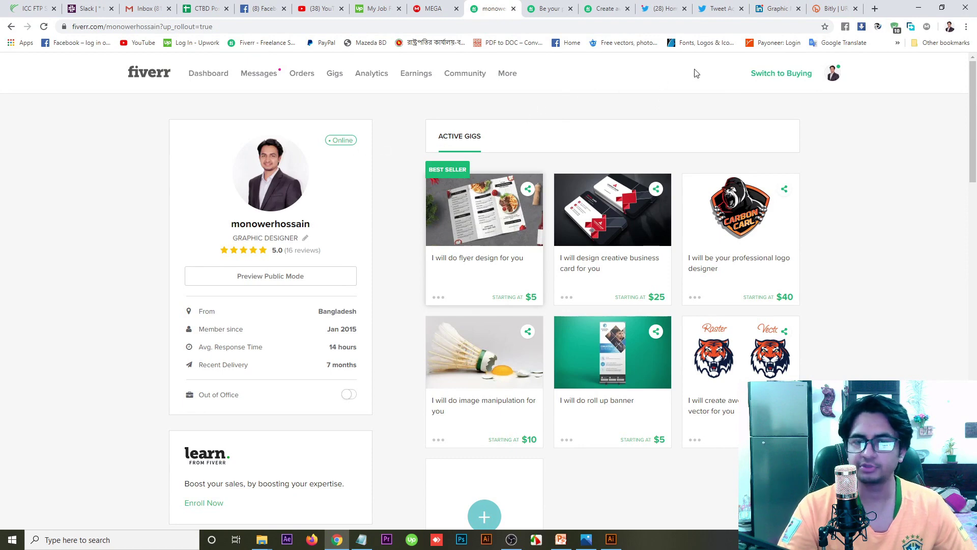
left_click(262, 8)
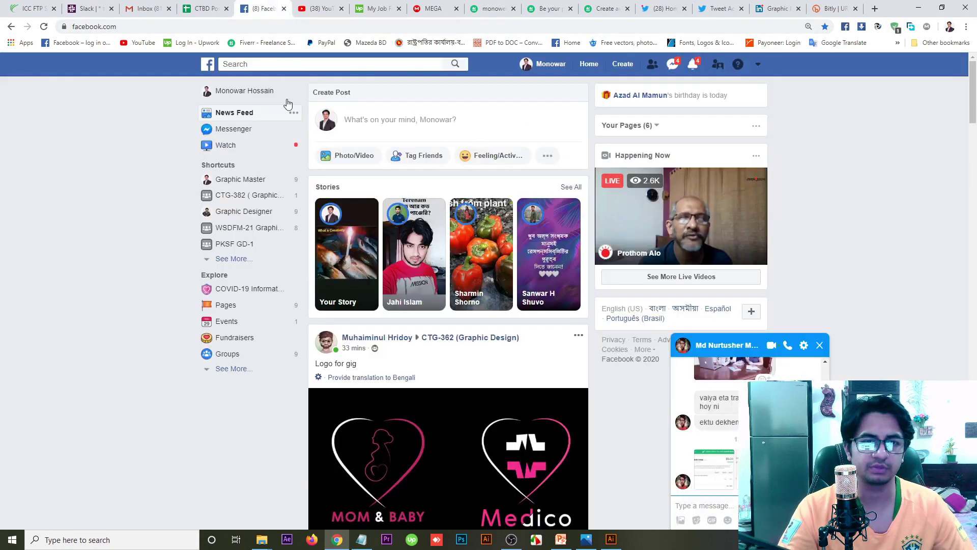
left_click(820, 345)
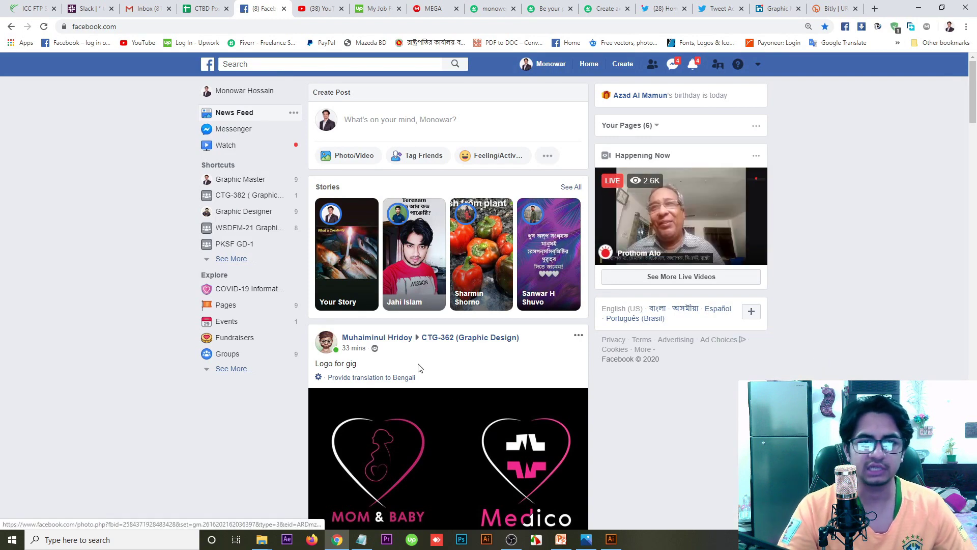
left_click(355, 125)
key("ctrl+v")
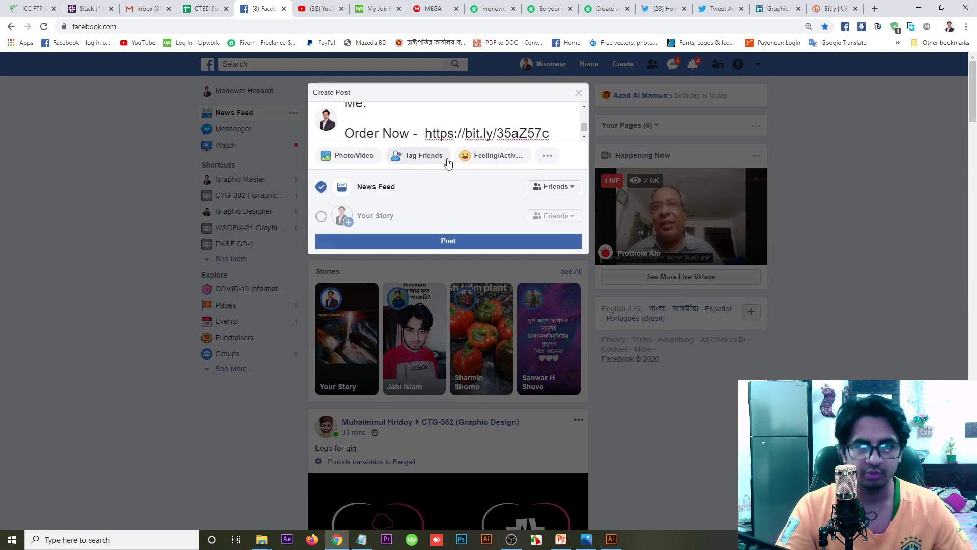
left_click(585, 106)
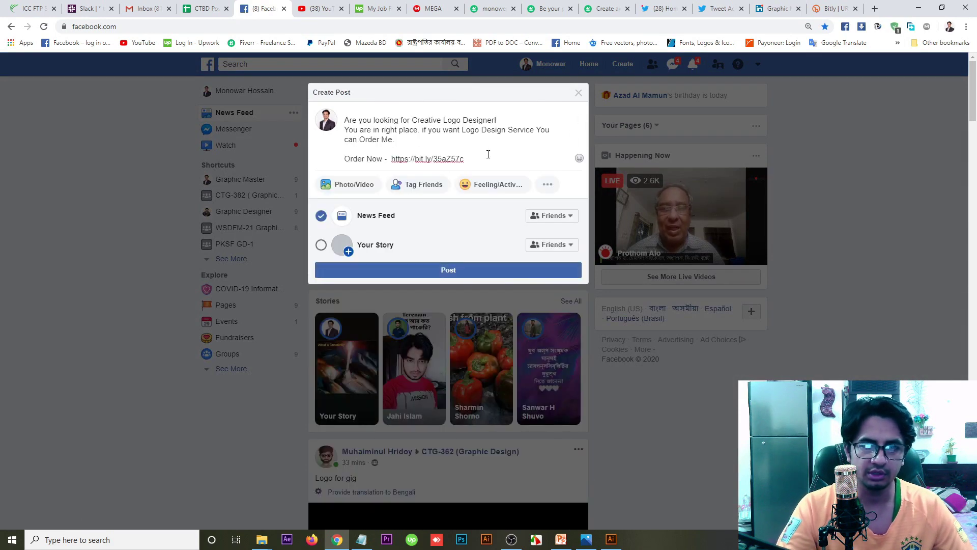
left_click(367, 187)
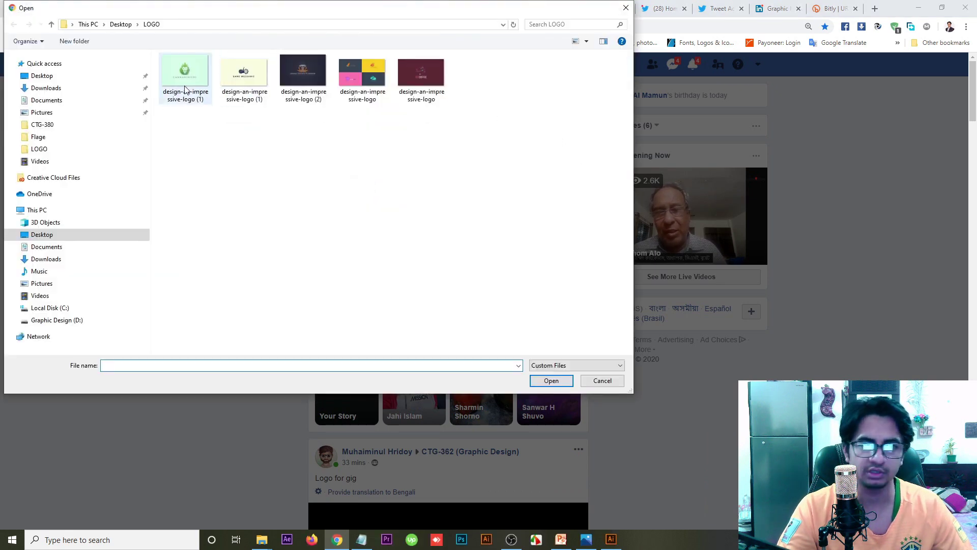
left_click(186, 90)
left_click(553, 381)
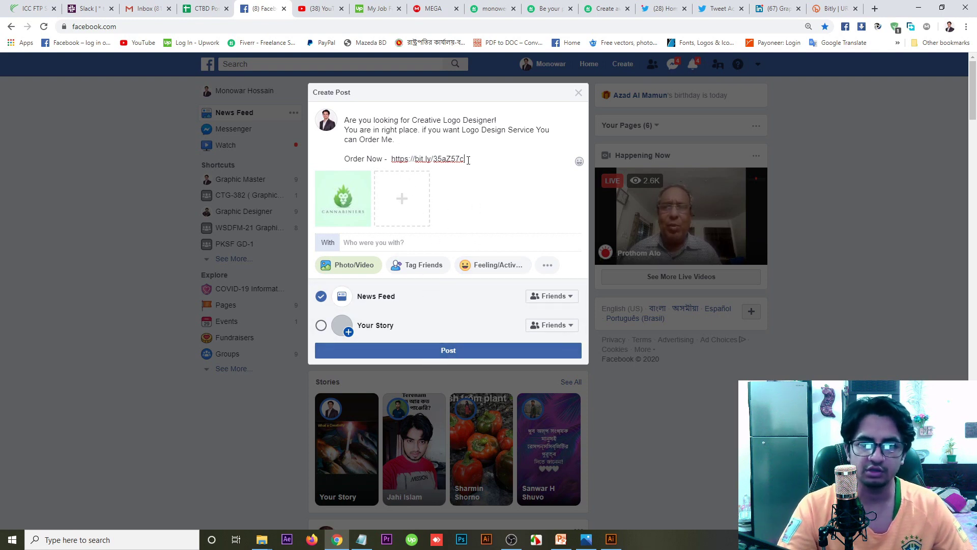
left_click_drag(465, 159, 339, 122)
right_click(339, 125)
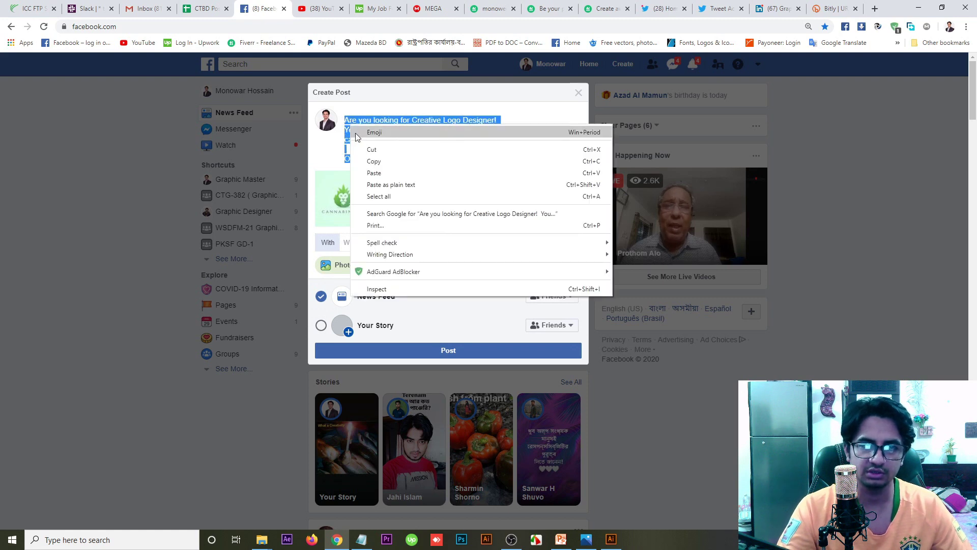
left_click(367, 148)
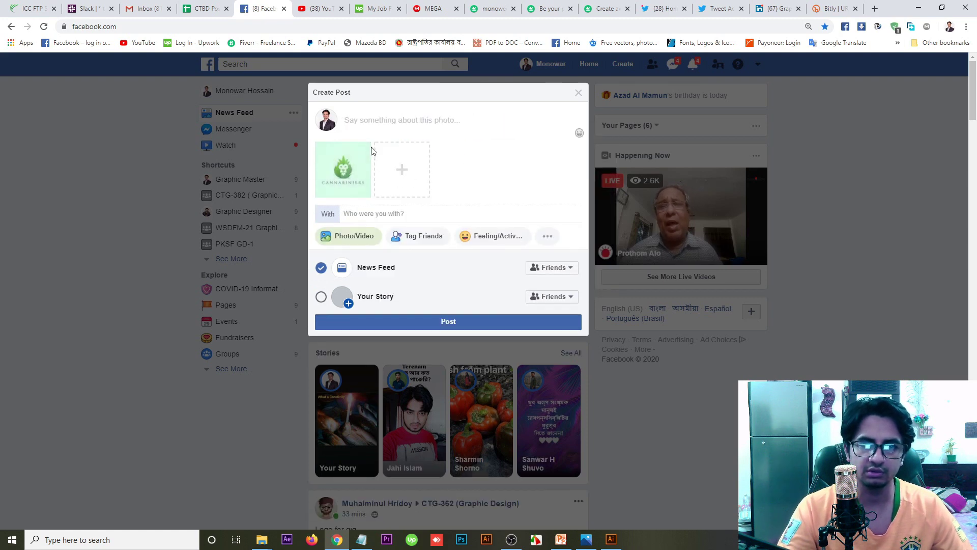
left_click(365, 149)
left_click(579, 93)
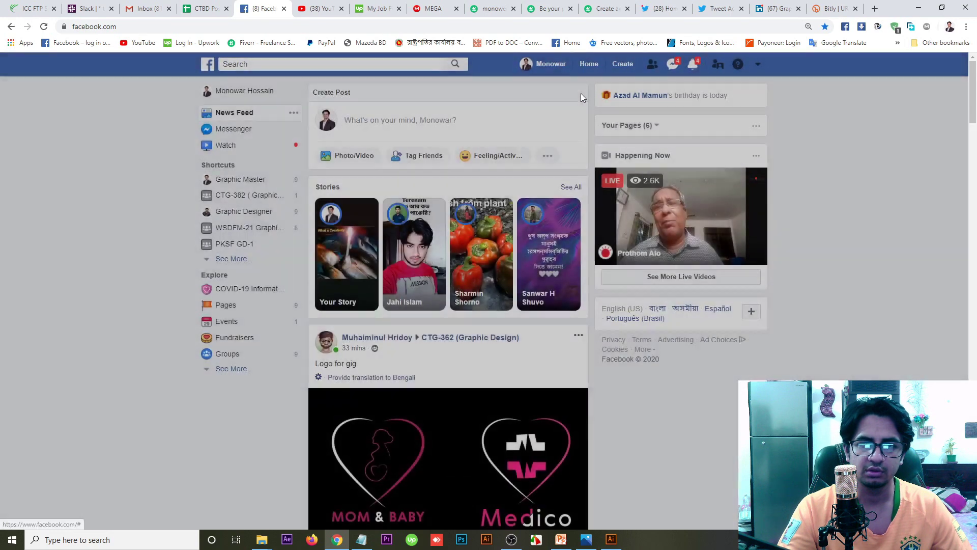
Search Facebook for "fiverr gig promotion" and open the already joined "Fiverr Gig Promotion" group
left_click(262, 68)
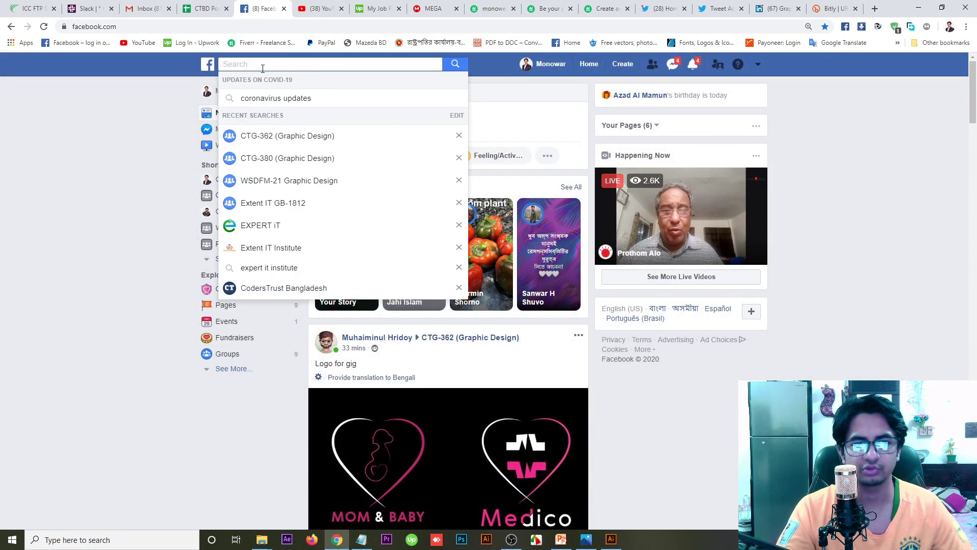
type("f")
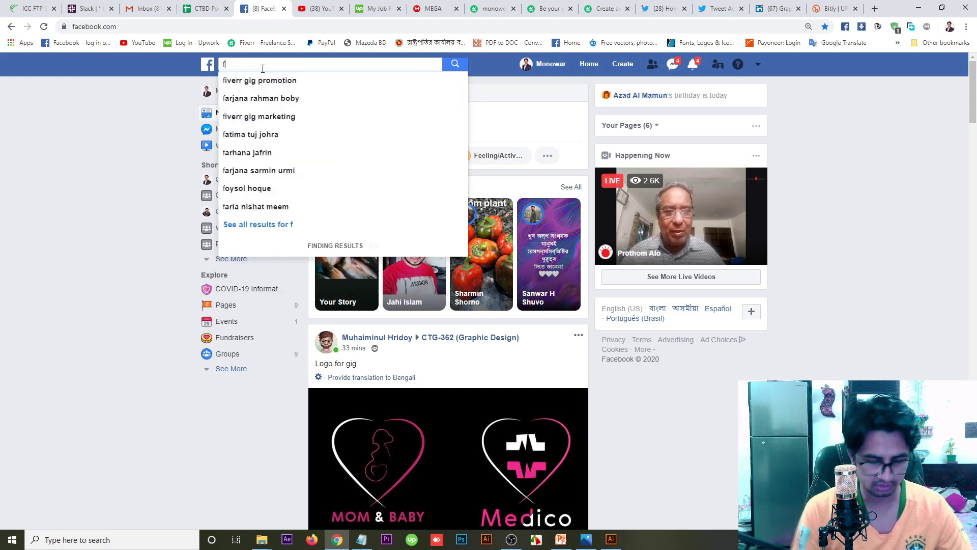
type("iver")
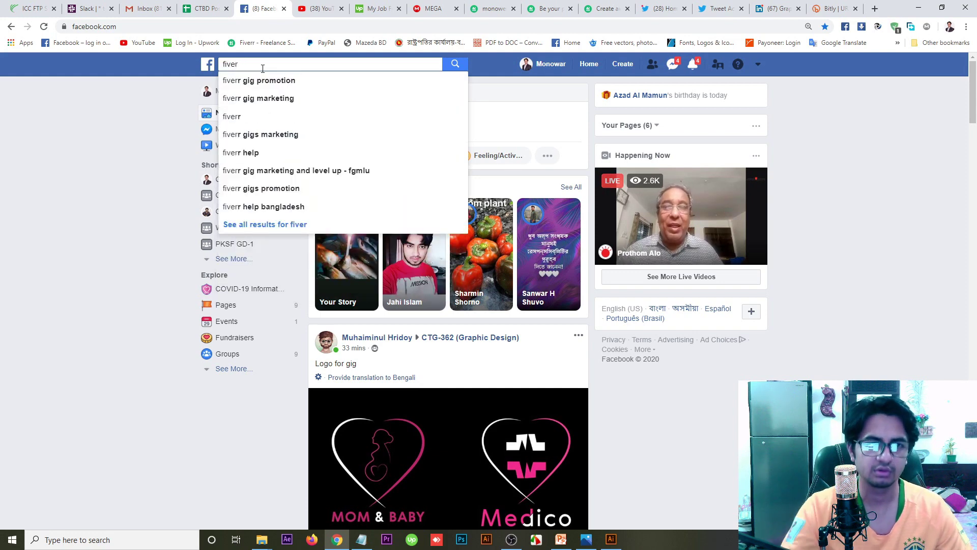
left_click(284, 84)
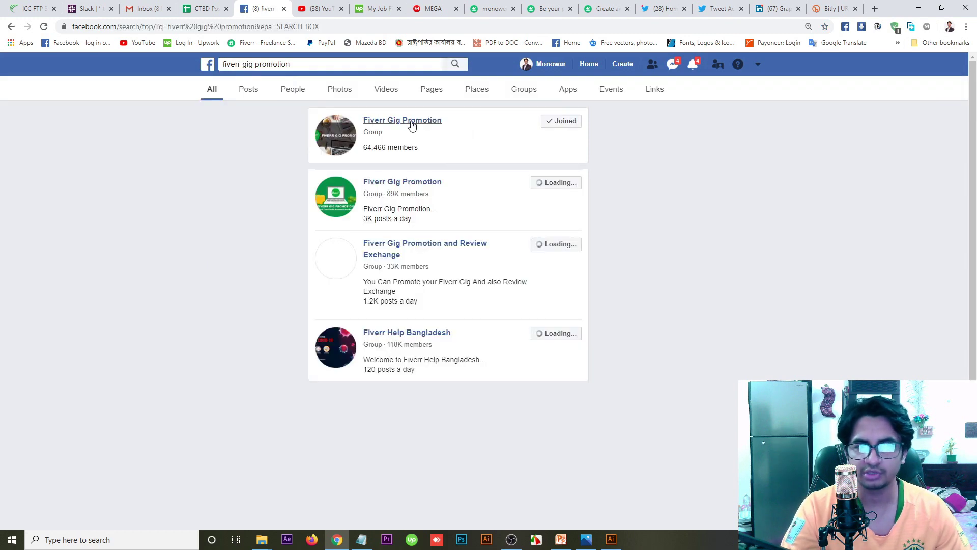
left_click(412, 122)
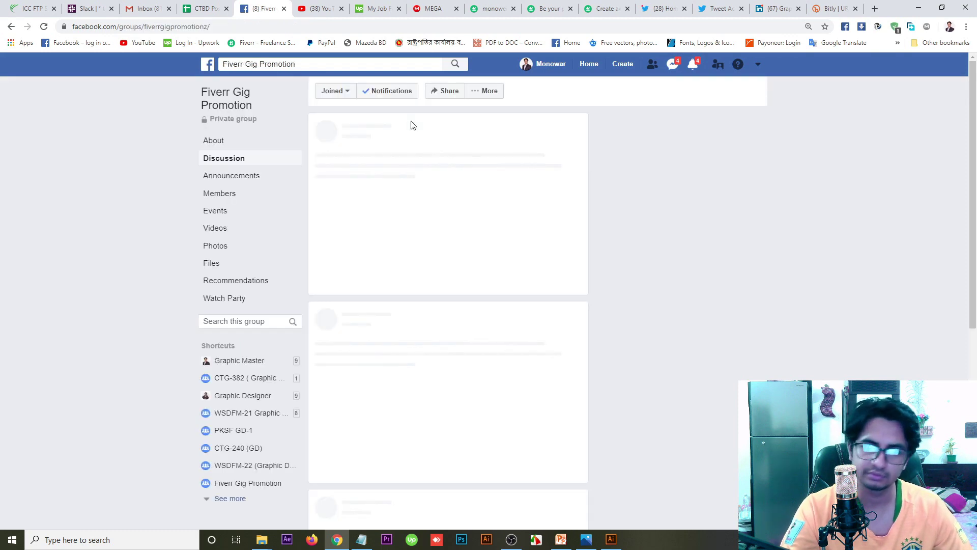
scroll(364, 263, "down", 2)
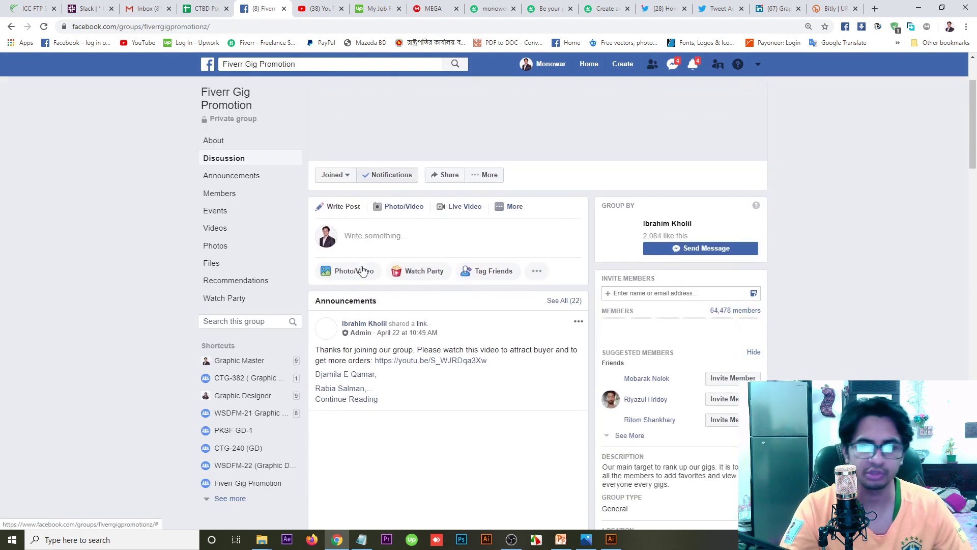
Start a group post with the copied logo design text and attach the green lion image "design-an-impressive-logo (1)"
left_click(389, 241)
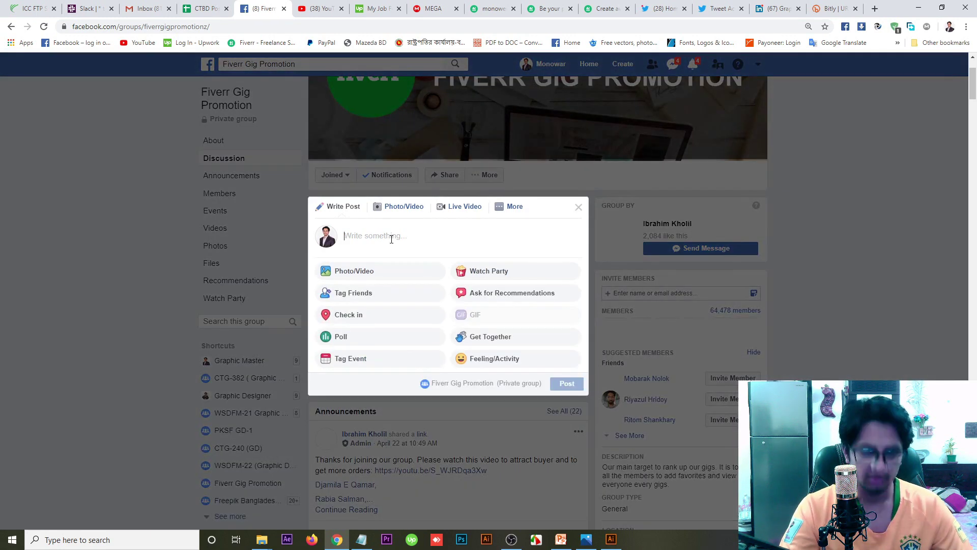
key("ctrl+v")
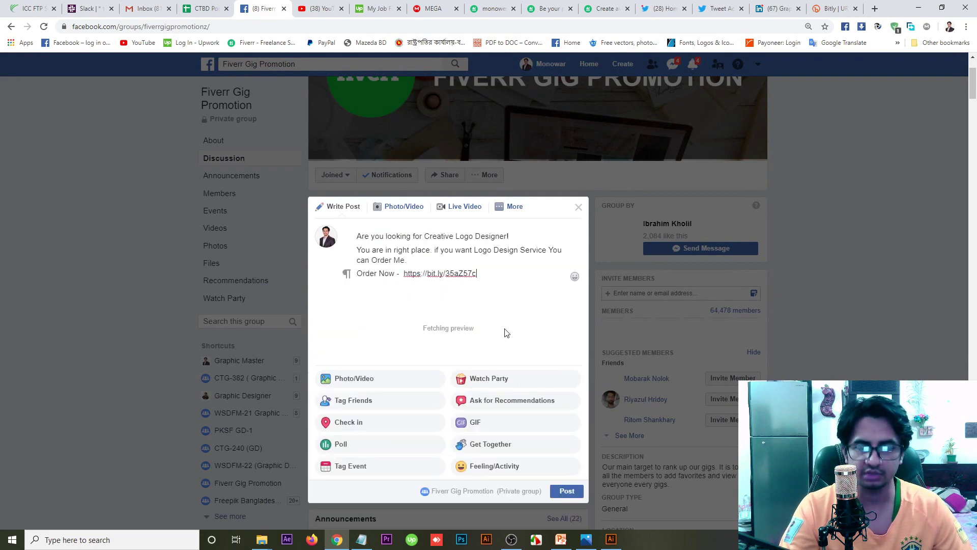
left_click(377, 378)
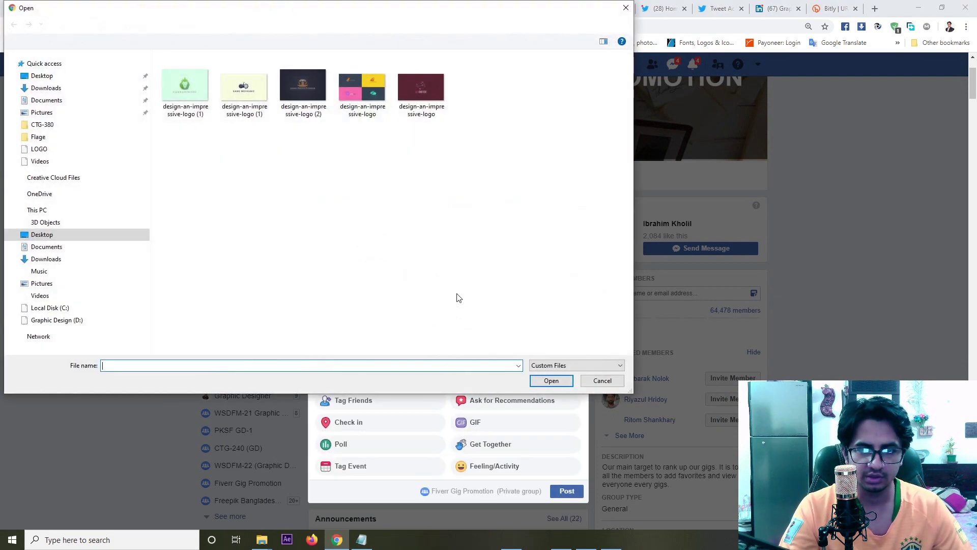
left_click(183, 91)
left_click(553, 380)
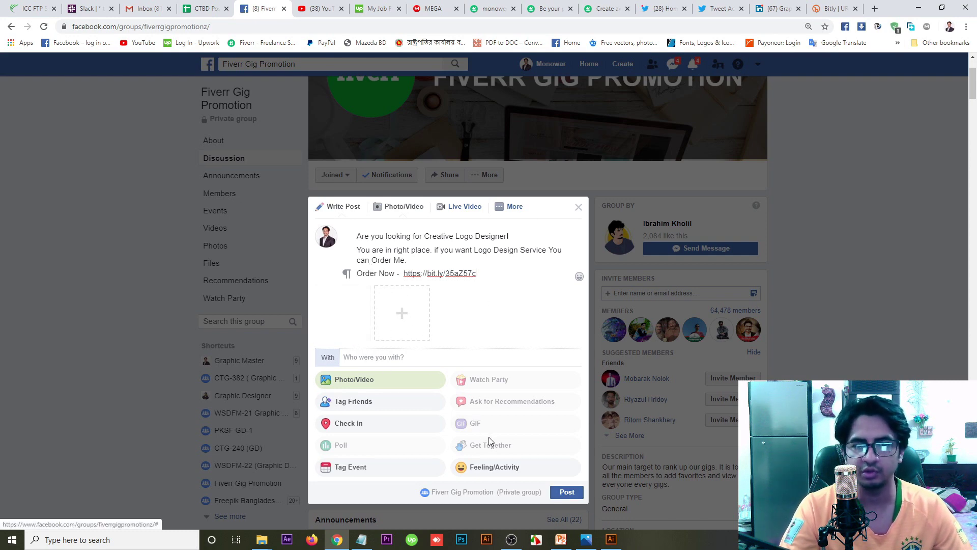
Publish the logo design post in the Fiverr Gig Promotion group and check it in the discussion feed
left_click(558, 492)
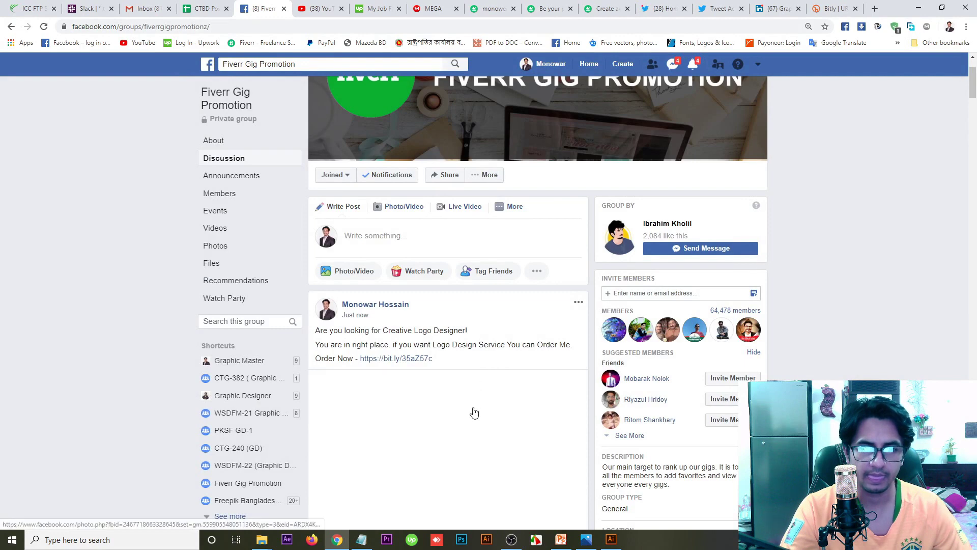
scroll(474, 413, "down", 4)
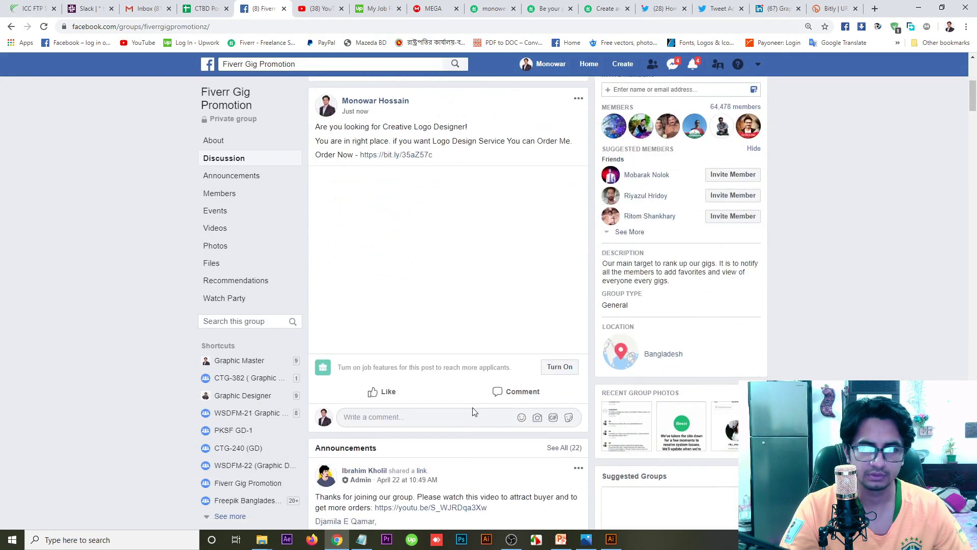
scroll(474, 412, "up", 2)
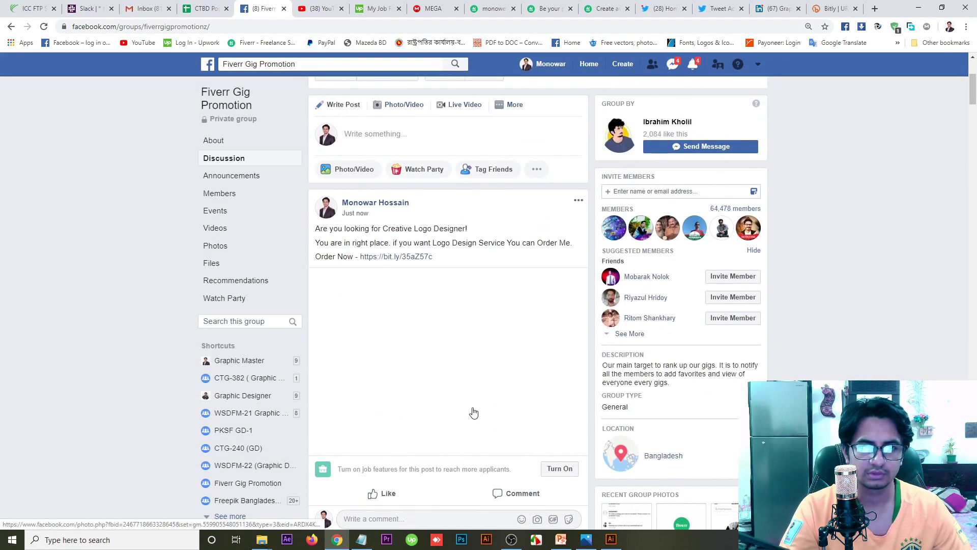
scroll(474, 413, "down", 1)
Look through other members' gig posts and comments in the group, and return to the published logo post to check its image
scroll(473, 412, "down", 20)
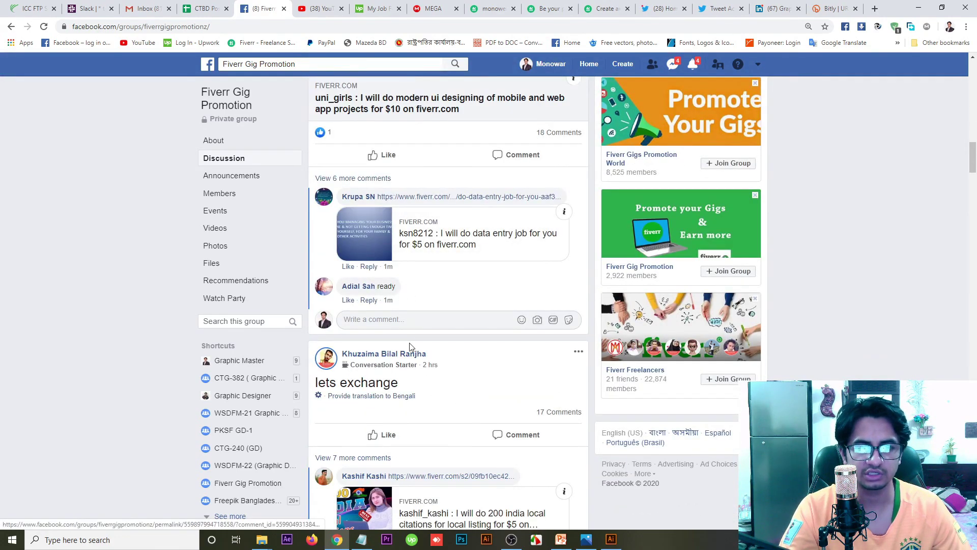
scroll(376, 284, "down", 4)
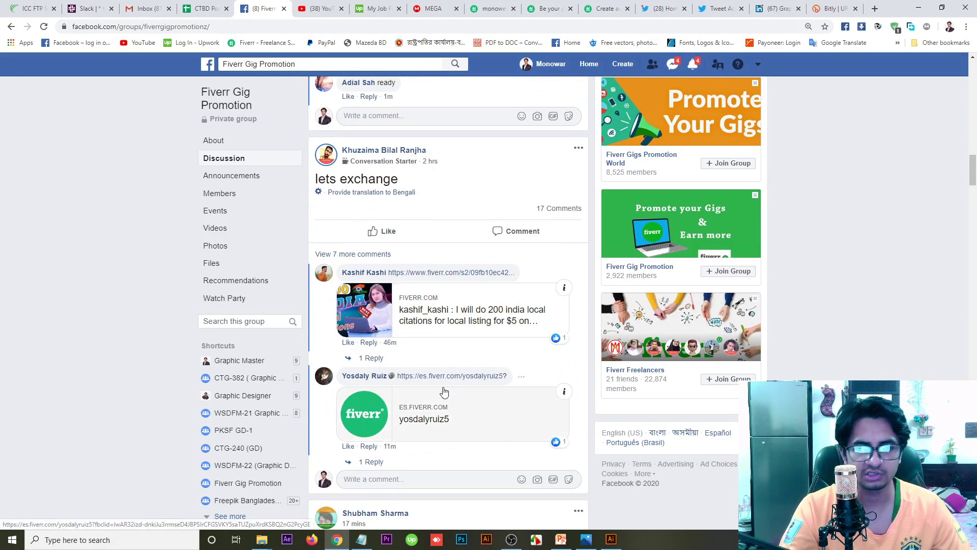
scroll(451, 415, "down", 5)
scroll(452, 410, "up", 15)
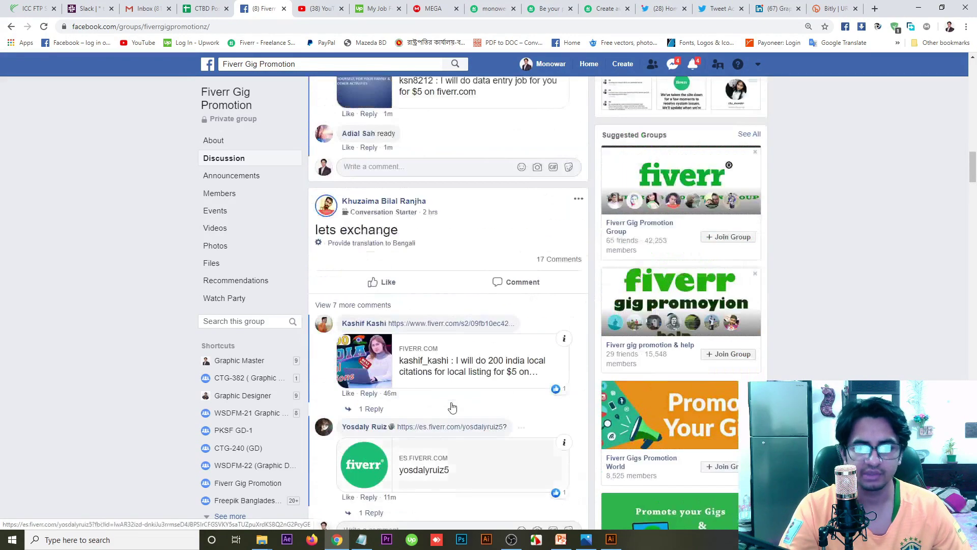
scroll(451, 405, "up", 10)
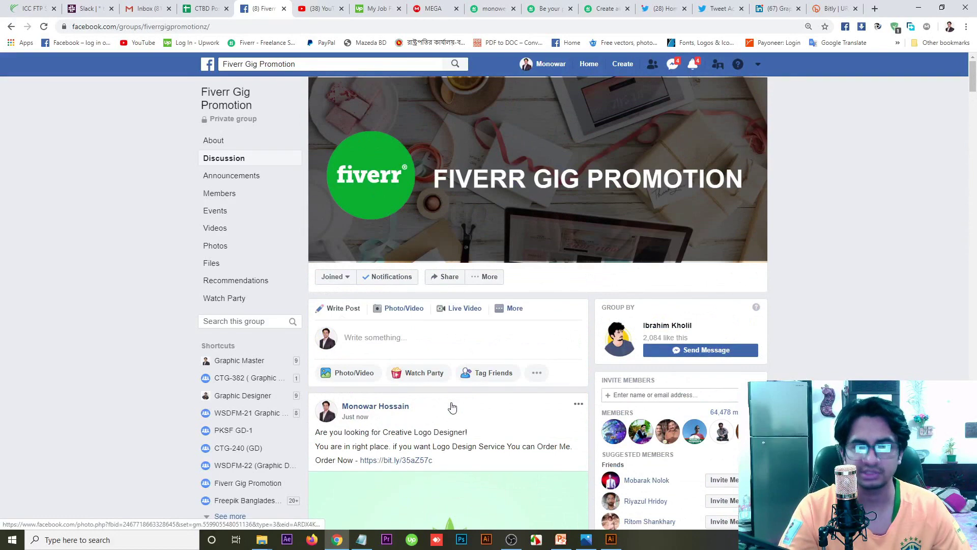
scroll(452, 408, "down", 5)
scroll(452, 407, "up", 2)
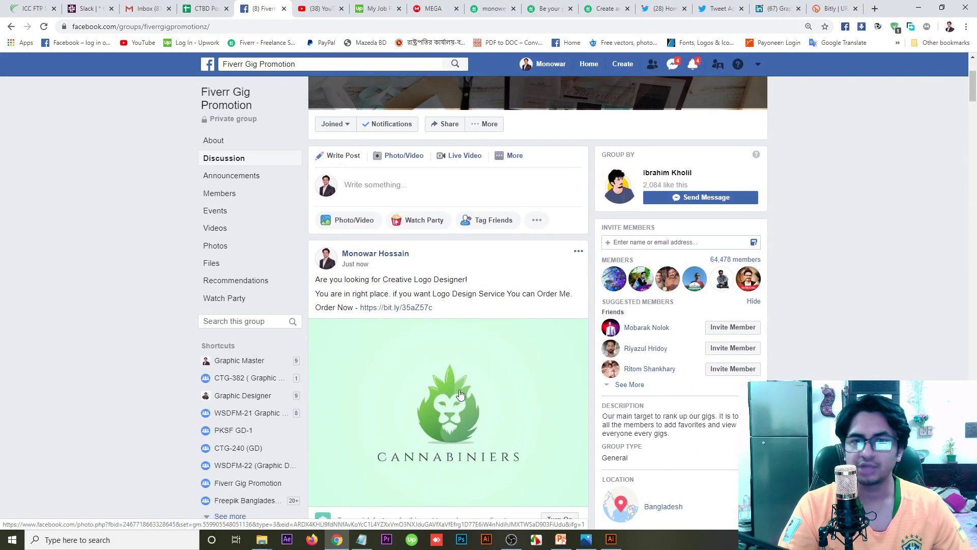
Close the Bitly page and clear the desktop by minimizing the browser and closing the Cover letter note
left_click(830, 8)
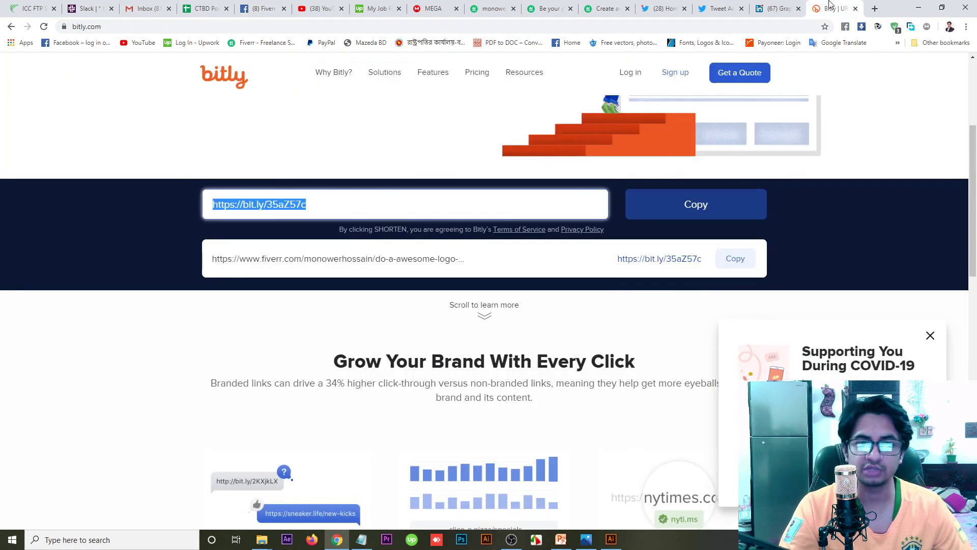
left_click(855, 9)
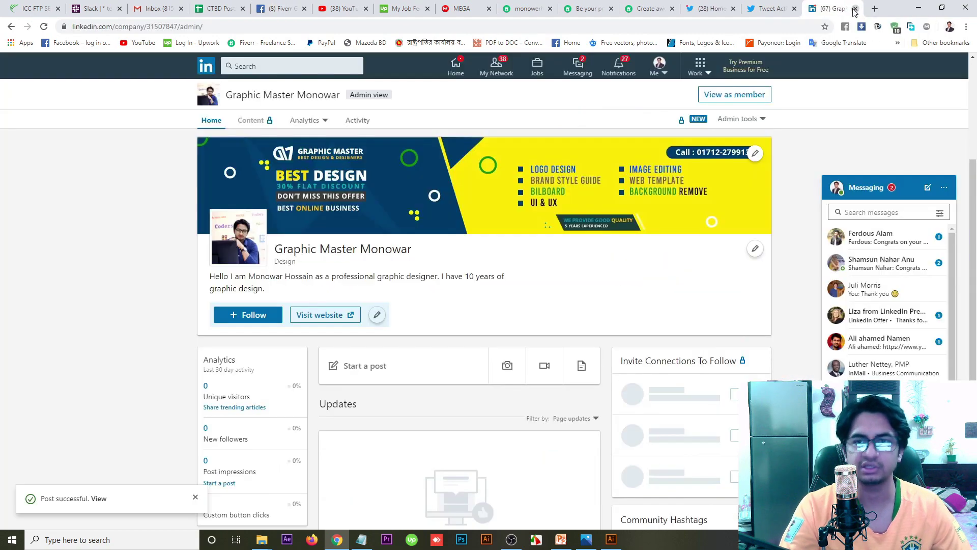
left_click(919, 8)
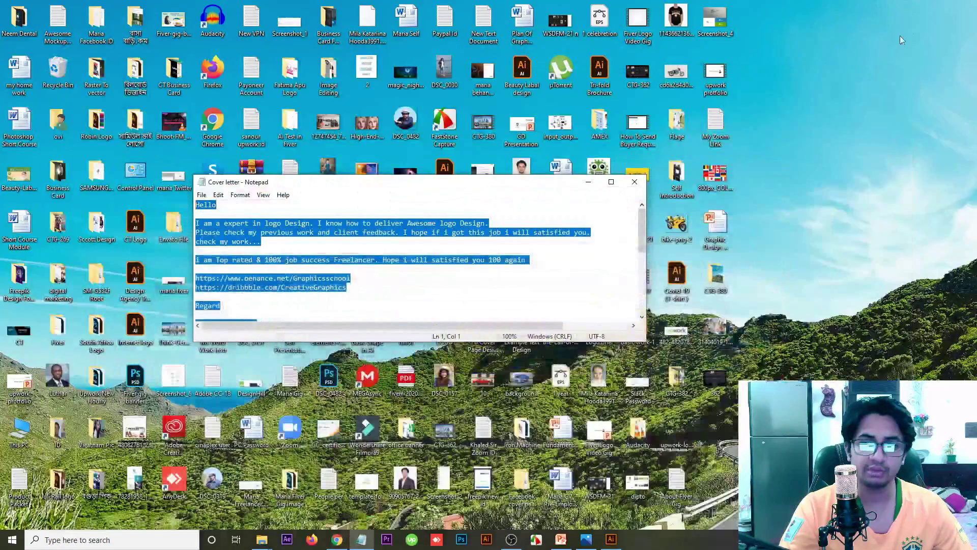
left_click(633, 183)
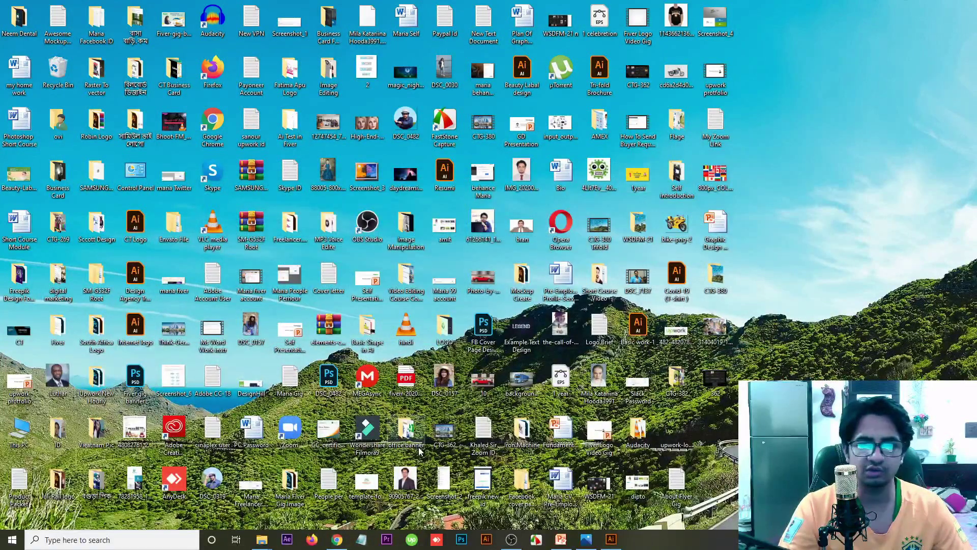